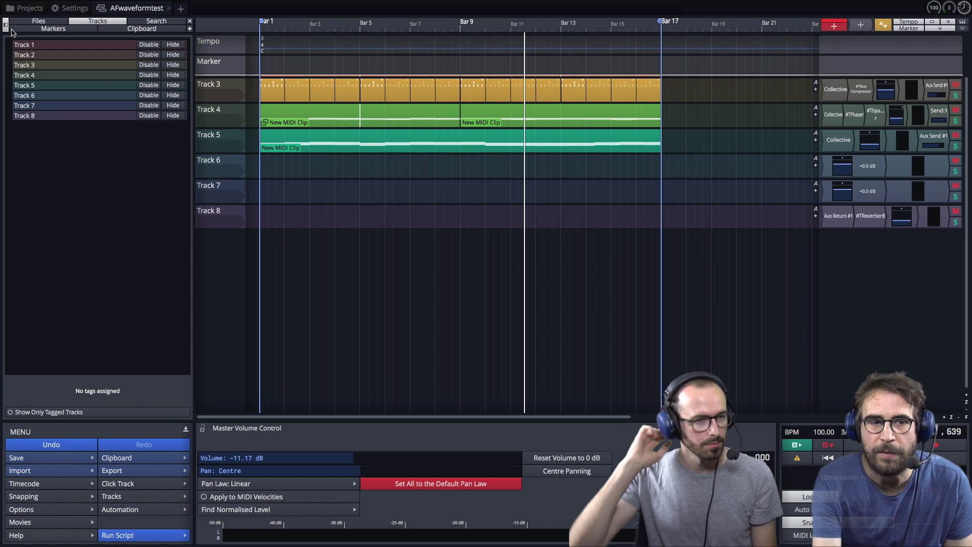
Step: Hide the side browser that lists the tracks
{"action": "left_click", "coordinate": [5, 24]}
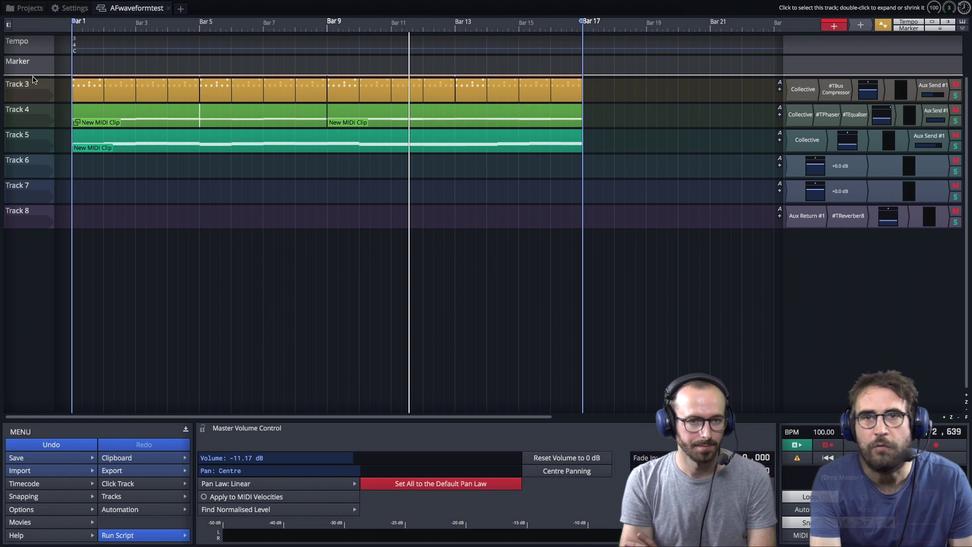
{"action": "mouse_move", "coordinate": [224, 150]}
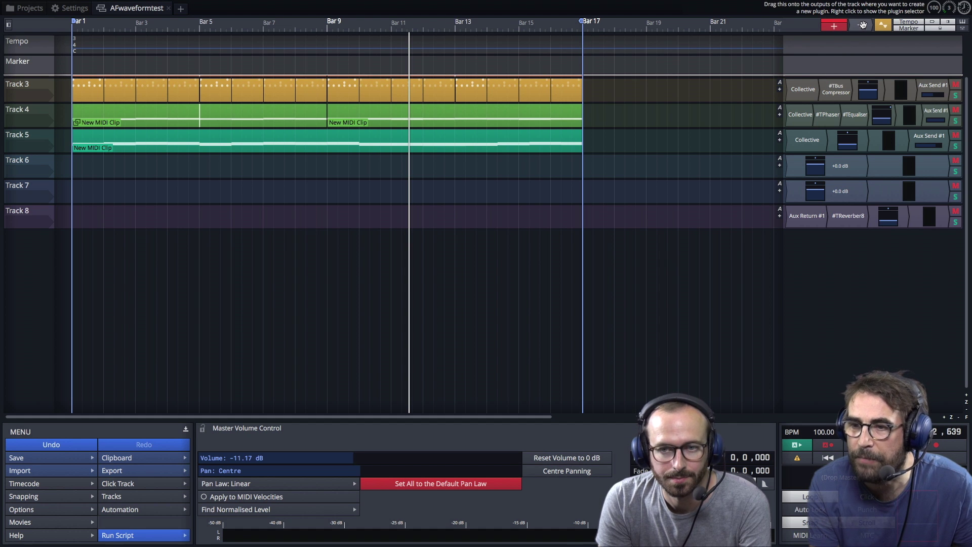
Step: View the plugin categories that can be inserted in Track 3's output chain, without adding a plugin
{"action": "mouse_move", "coordinate": [862, 25]}
{"action": "left_mouse_down"}
{"action": "mouse_move", "coordinate": [830, 95]}
{"action": "mouse_move", "coordinate": [862, 26]}
{"action": "mouse_move", "coordinate": [828, 71]}
{"action": "mouse_move", "coordinate": [795, 86]}
{"action": "mouse_move", "coordinate": [901, 87]}
{"action": "mouse_move", "coordinate": [859, 92]}
{"action": "left_mouse_up"}
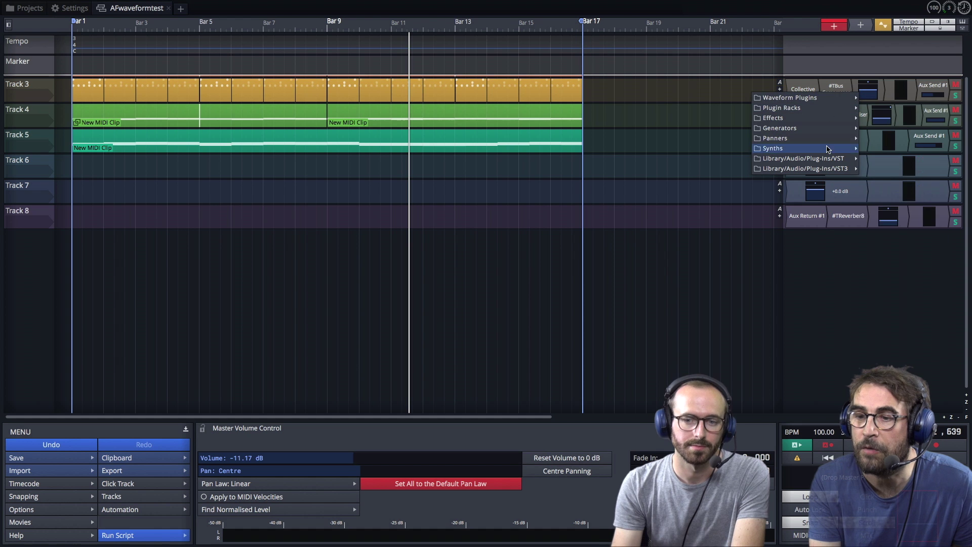
{"action": "left_click", "coordinate": [881, 49]}
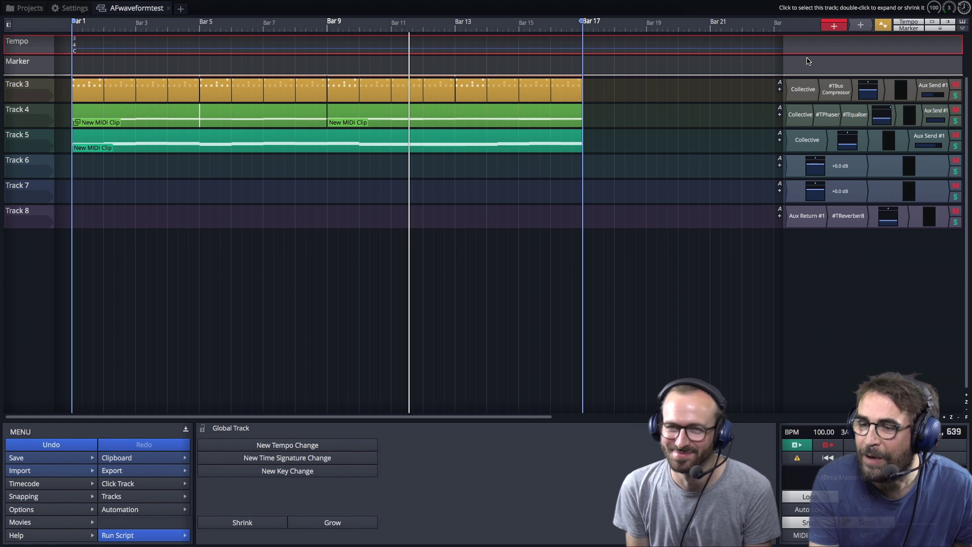
Step: Show the mixer beneath the arrangement
{"action": "left_click", "coordinate": [962, 30]}
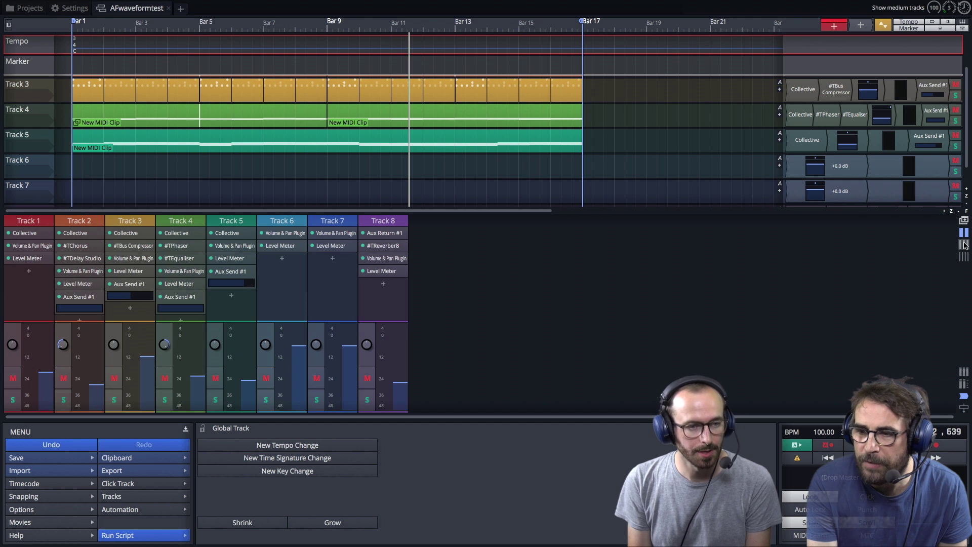
Step: Try the mixer's medium and small track widths, meter overview and big meters, and return to large tracks with both meter options off
{"action": "left_click", "coordinate": [964, 245]}
{"action": "left_click", "coordinate": [964, 257]}
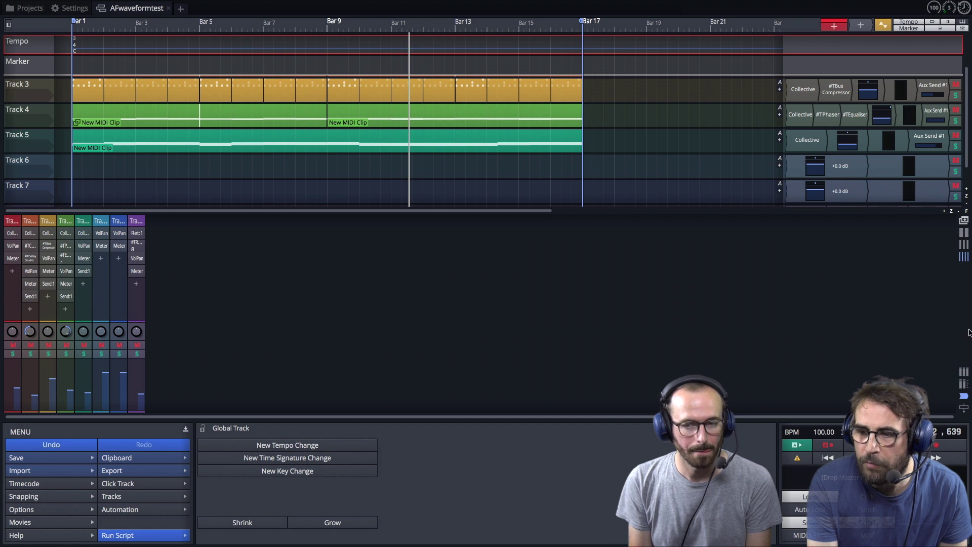
{"action": "left_click", "coordinate": [963, 370]}
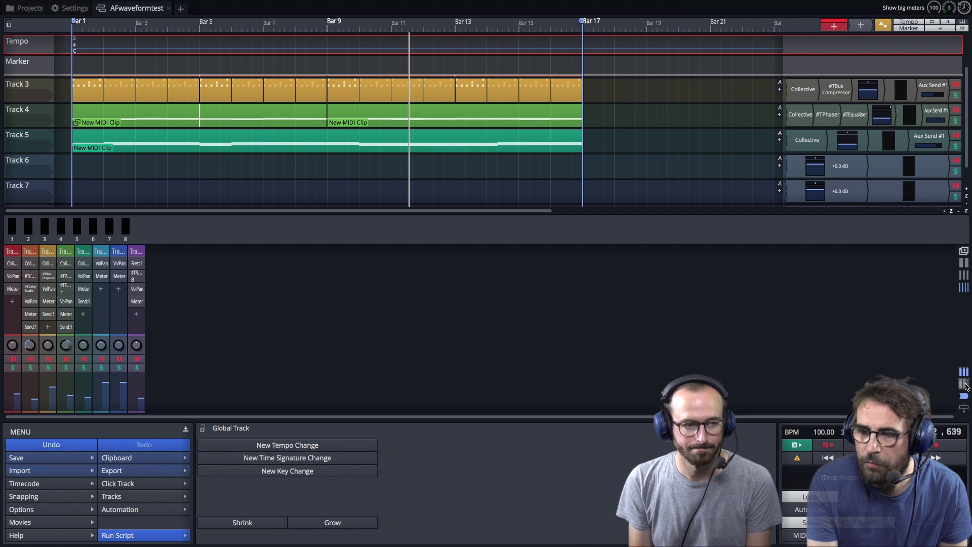
{"action": "left_click", "coordinate": [966, 384]}
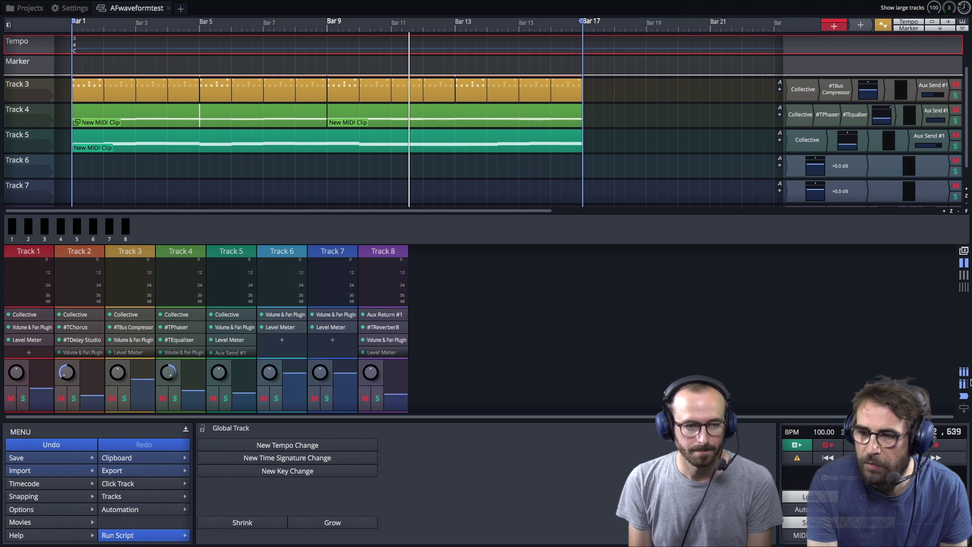
{"action": "left_click", "coordinate": [967, 383]}
{"action": "left_click", "coordinate": [967, 384]}
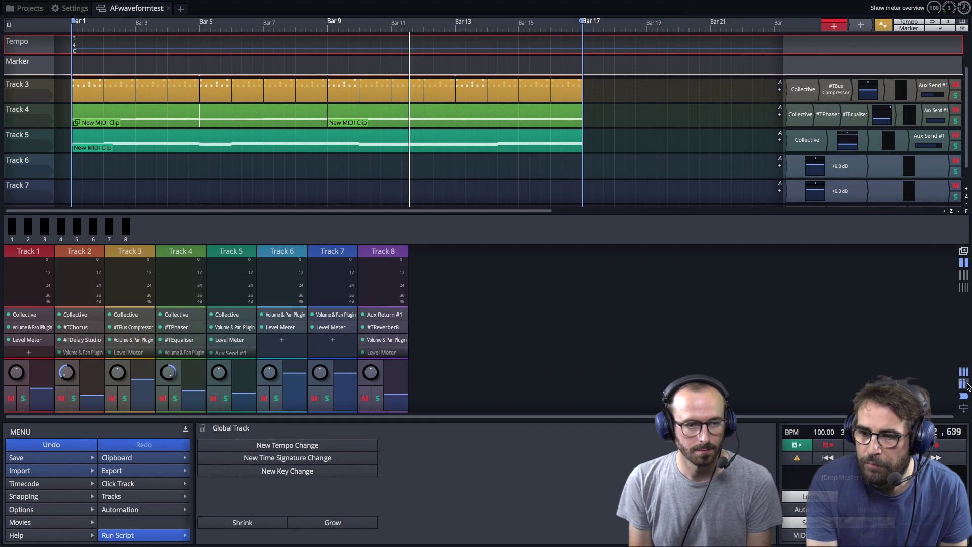
{"action": "left_click", "coordinate": [968, 397]}
{"action": "left_click", "coordinate": [968, 397]}
{"action": "left_click", "coordinate": [967, 397]}
{"action": "left_click", "coordinate": [968, 397]}
{"action": "left_click", "coordinate": [968, 377]}
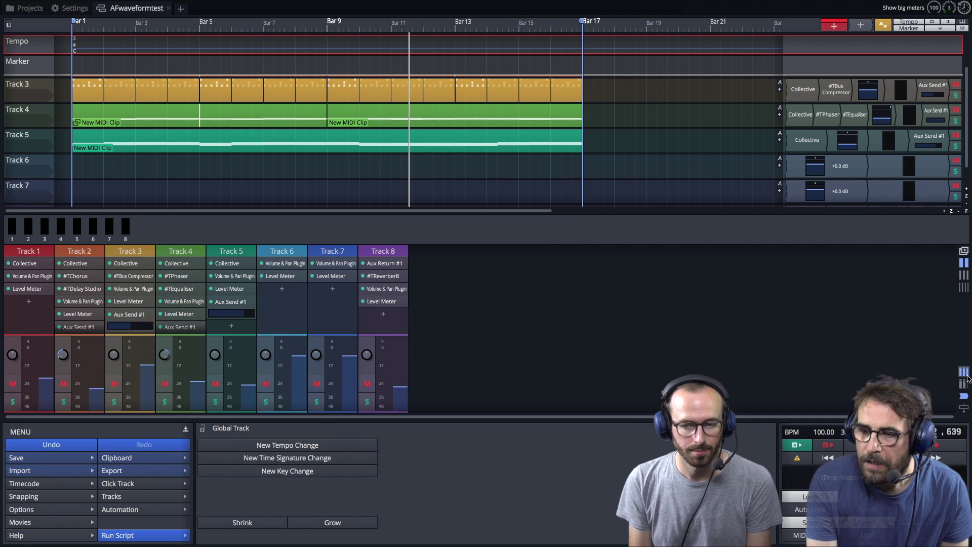
{"action": "left_click", "coordinate": [968, 378]}
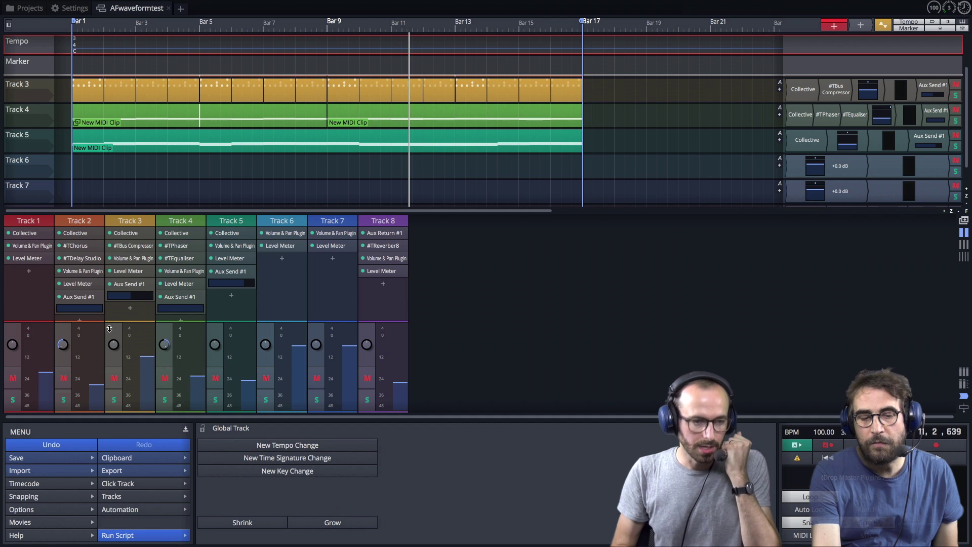
Step: Add an Aux Send plugin to Track 6 in the mixer and view its list of available buses, keeping Bus #1
{"action": "mouse_move", "coordinate": [150, 358]}
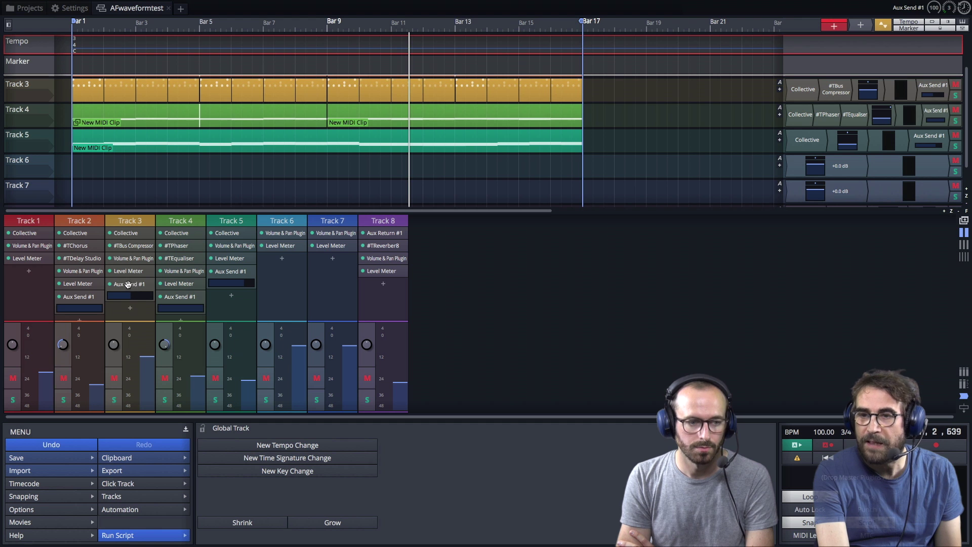
{"action": "mouse_move", "coordinate": [862, 4]}
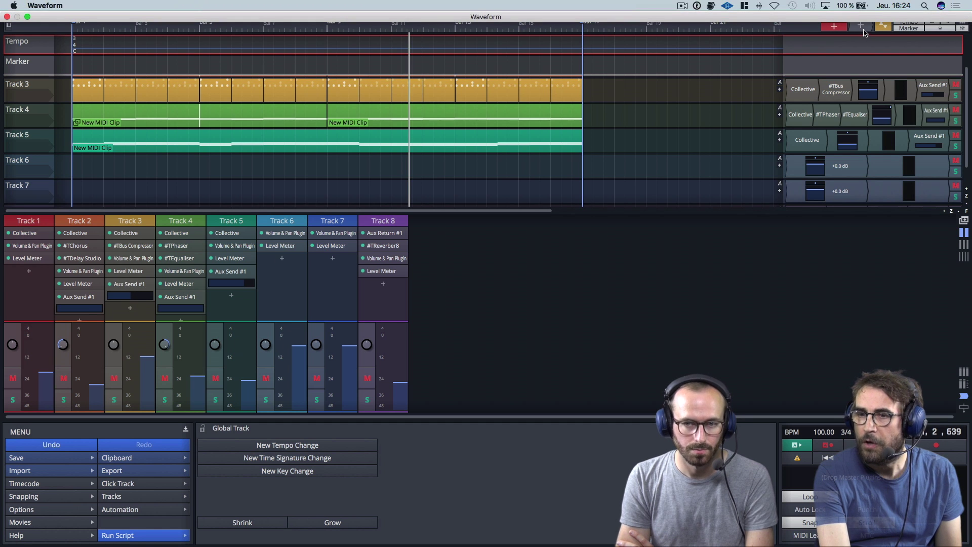
{"action": "left_click", "coordinate": [846, 64]}
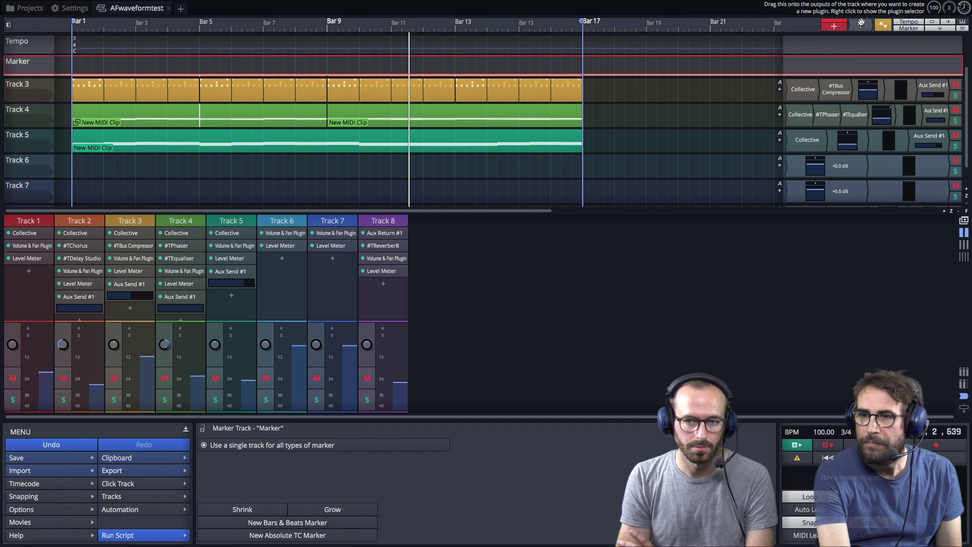
{"action": "left_click_drag", "start_coordinate": [860, 21], "coordinate": [282, 253]}
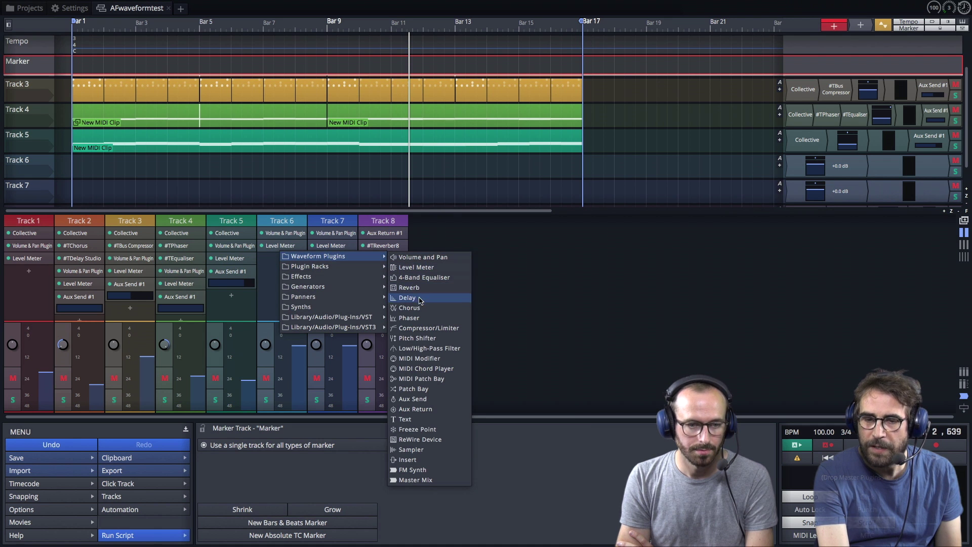
{"action": "left_click", "coordinate": [430, 400]}
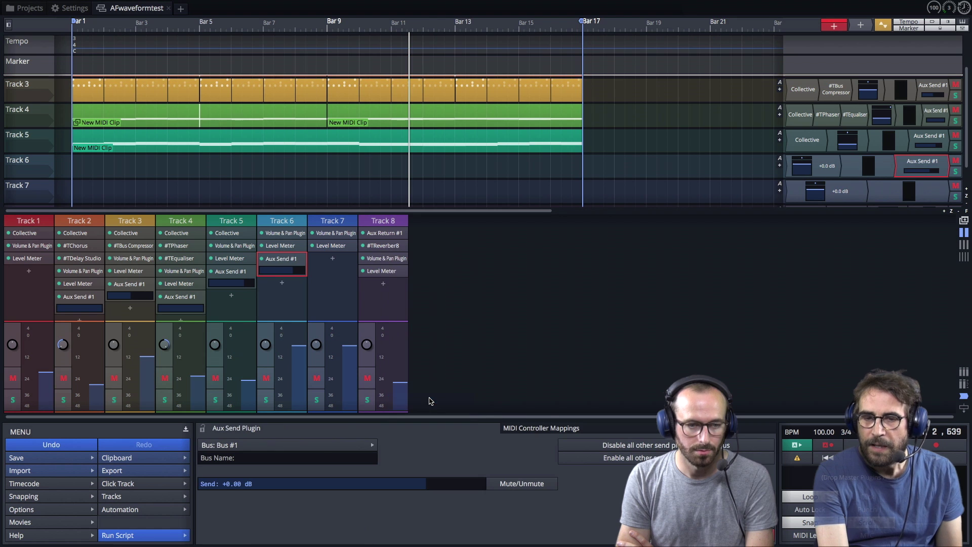
{"action": "left_click", "coordinate": [315, 445]}
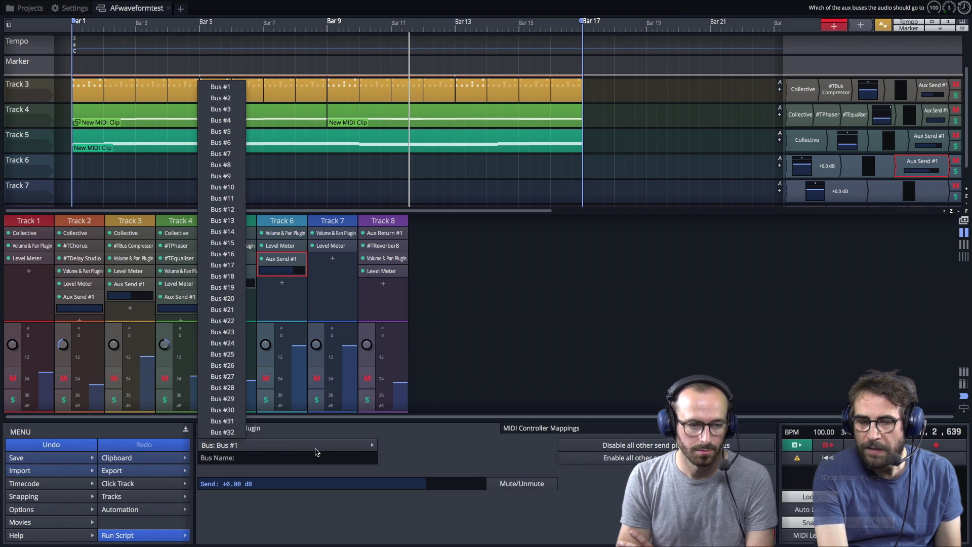
{"action": "left_click", "coordinate": [405, 434]}
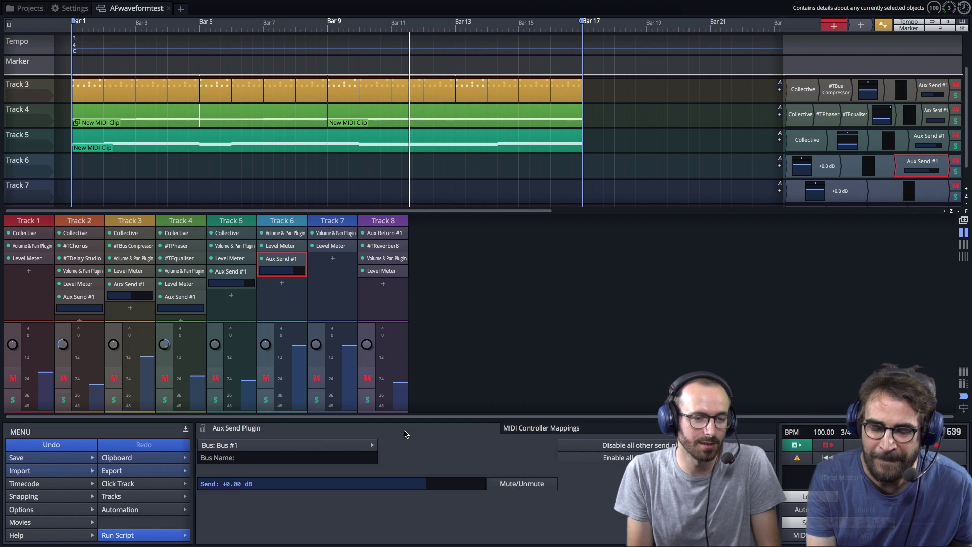
Step: Hide the mixer to see the full arrangement and show it again
{"action": "left_click", "coordinate": [964, 30]}
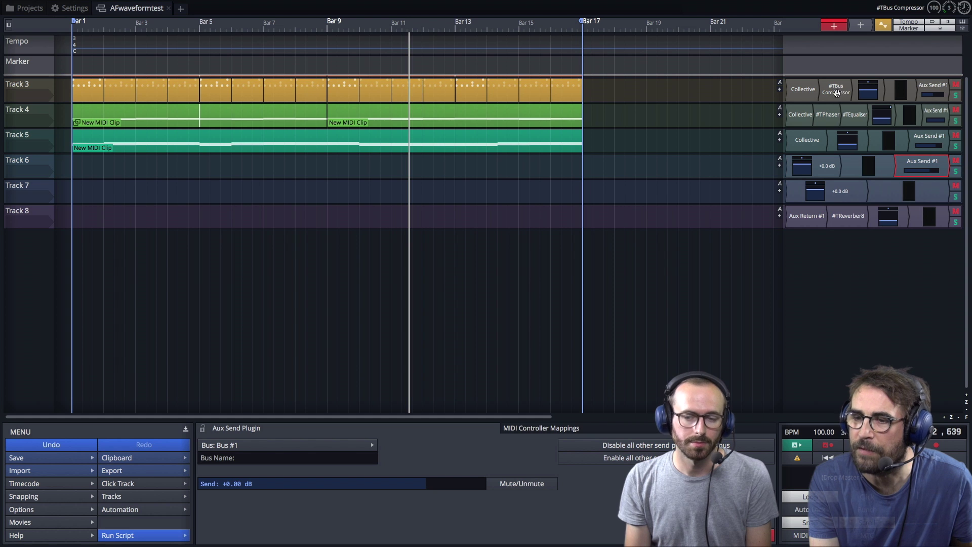
{"action": "left_click", "coordinate": [964, 30]}
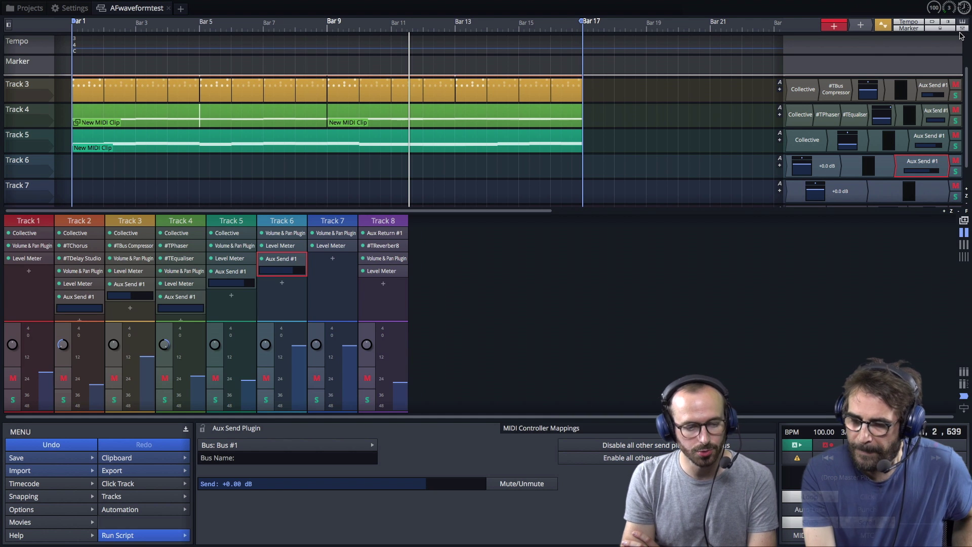
Step: Open Track 3's Collective instrument and look at both its preset browser and its sound editor
{"action": "double_click", "coordinate": [801, 95]}
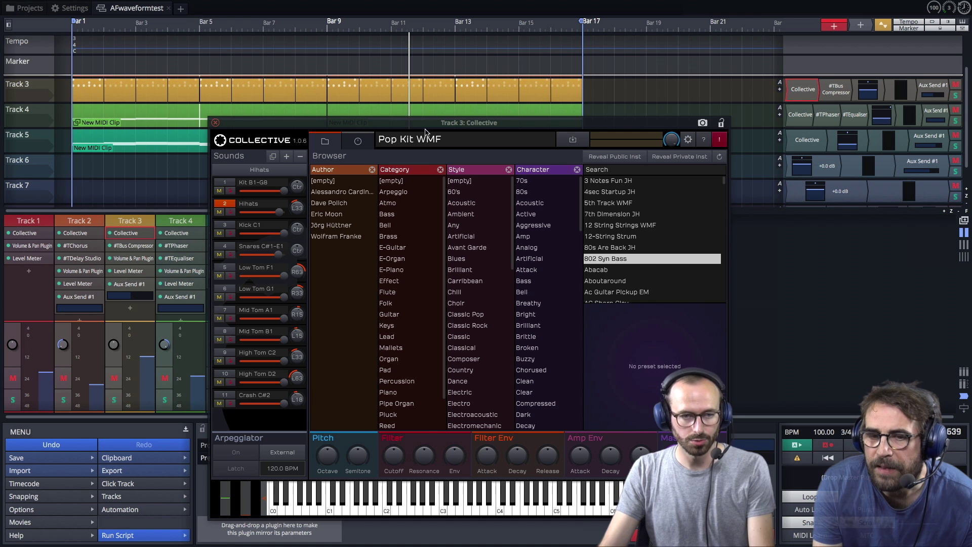
{"action": "left_click", "coordinate": [359, 142]}
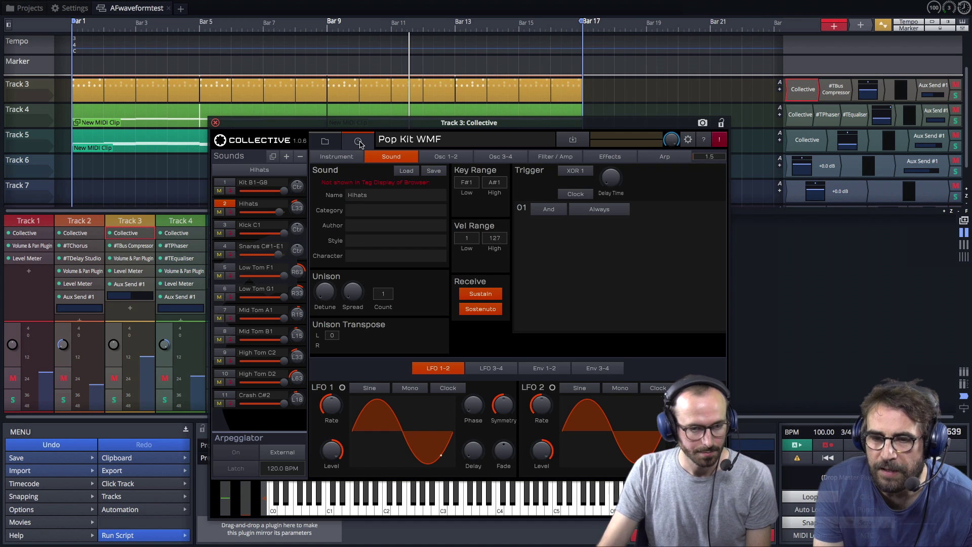
{"action": "left_click", "coordinate": [333, 146]}
{"action": "left_click", "coordinate": [359, 143]}
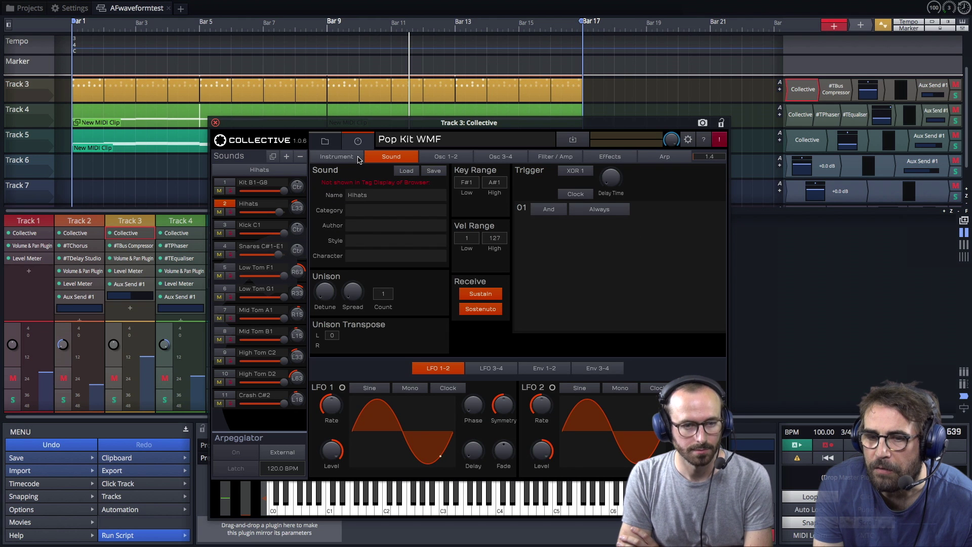
Step: Examine the oscillator, Instrument and Sound pages and the Trigger modes of Track 3's Collective, and close its window
{"action": "left_click", "coordinate": [437, 158]}
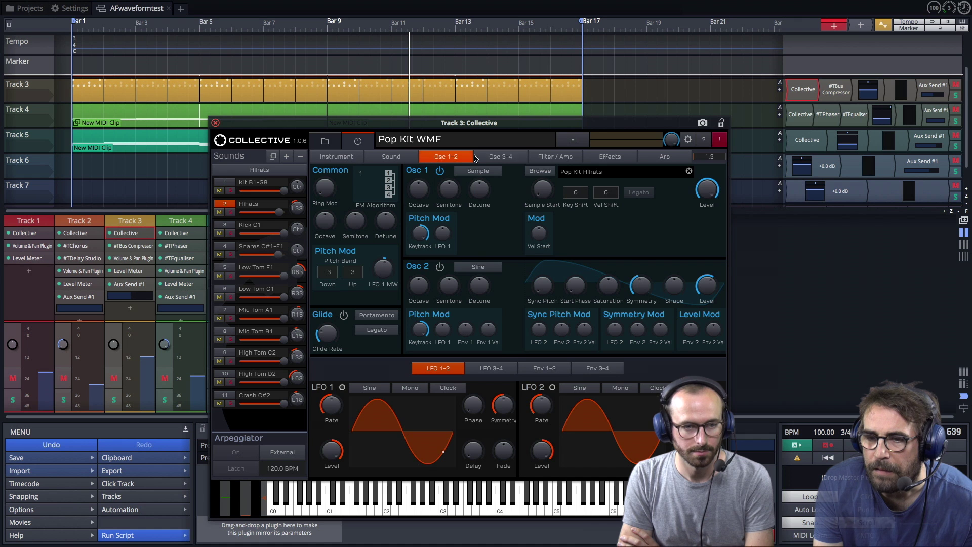
{"action": "left_click", "coordinate": [494, 158]}
{"action": "left_click", "coordinate": [403, 161]}
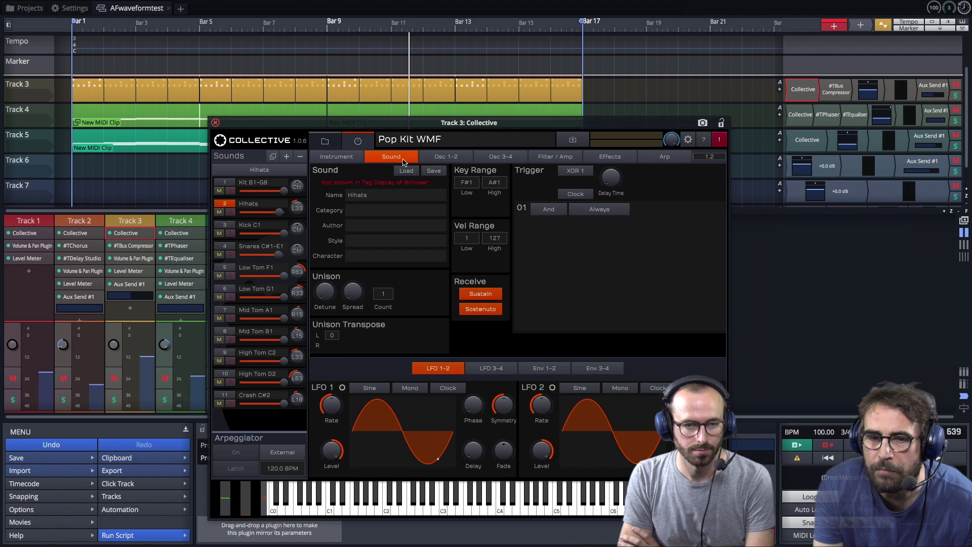
{"action": "left_click", "coordinate": [352, 161]}
{"action": "left_click", "coordinate": [391, 161]}
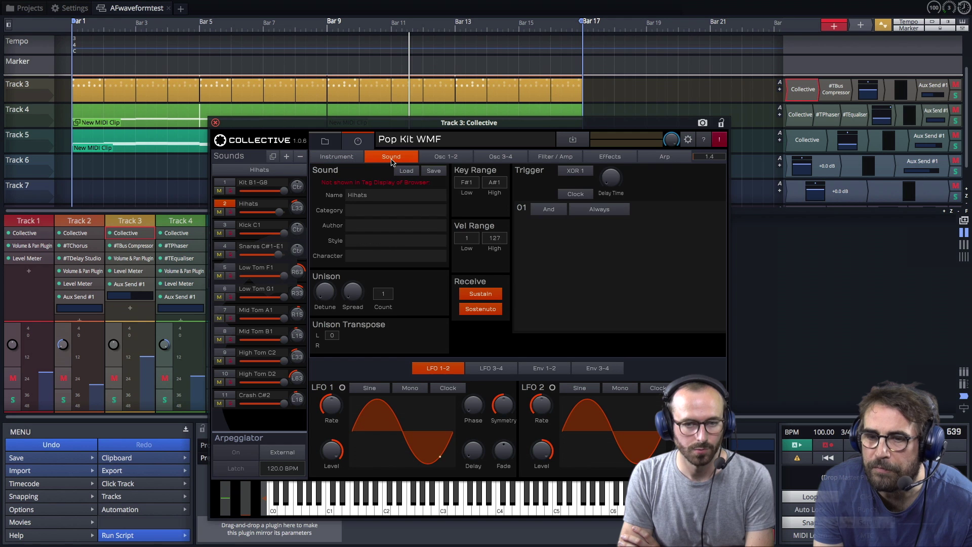
{"action": "left_click", "coordinate": [569, 173]}
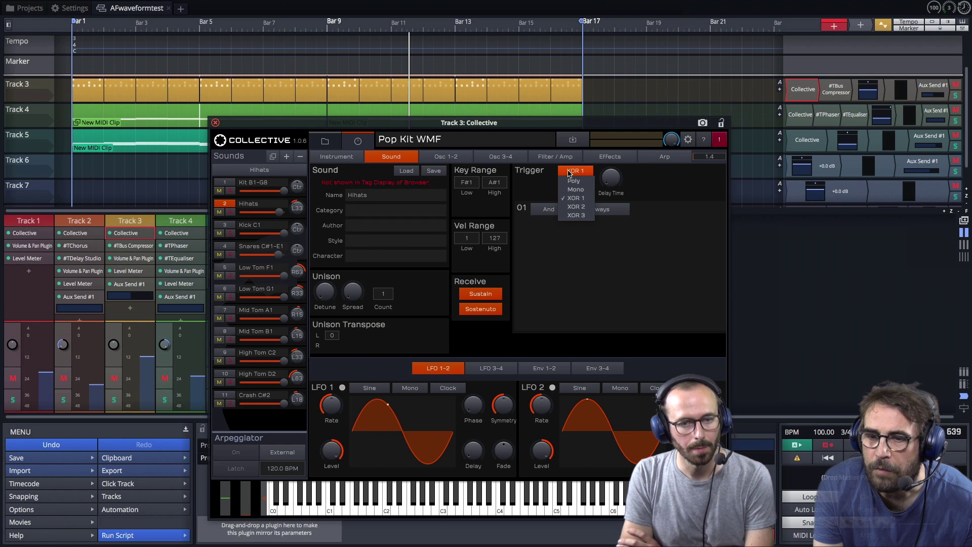
{"action": "left_click", "coordinate": [436, 158]}
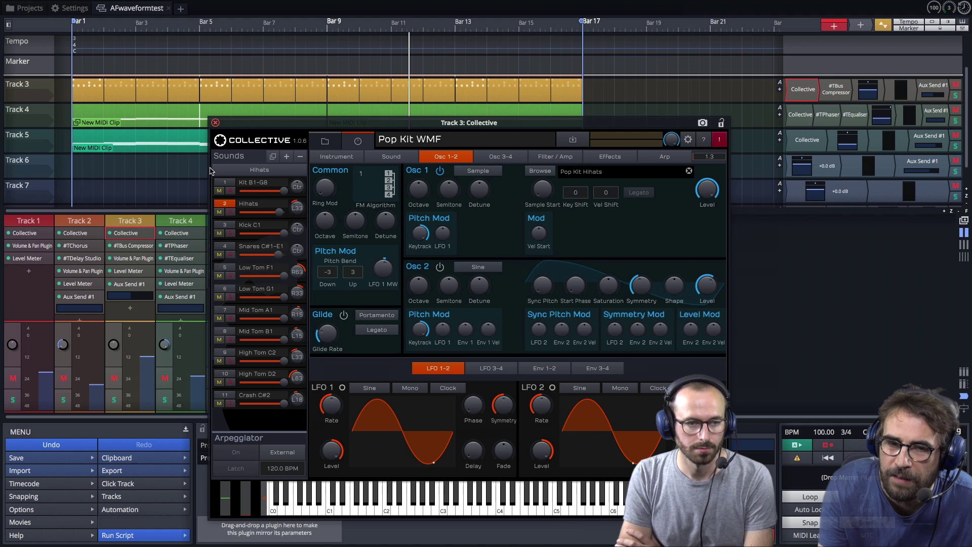
{"action": "left_click", "coordinate": [217, 123]}
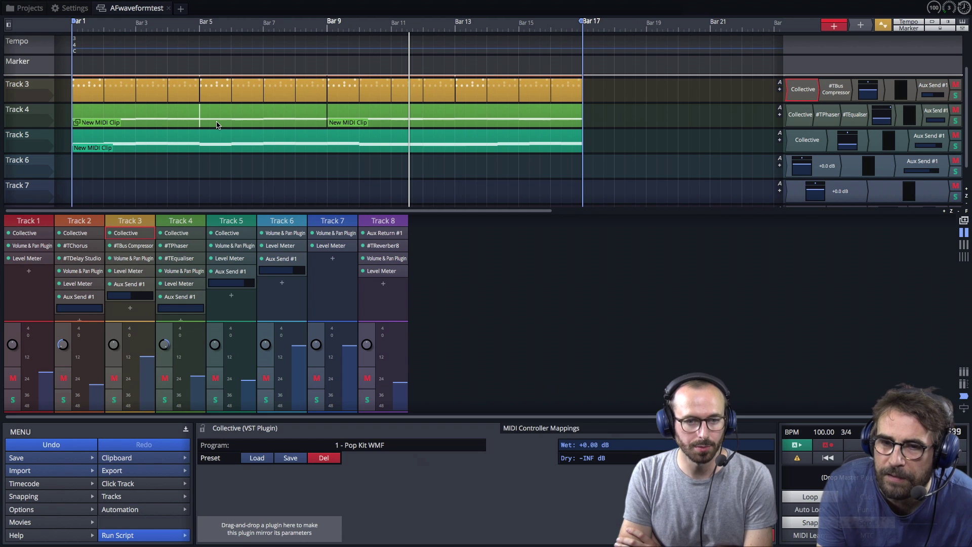
Step: Return the playhead to Bar 1 and play the arrangement
{"action": "left_click", "coordinate": [830, 458]}
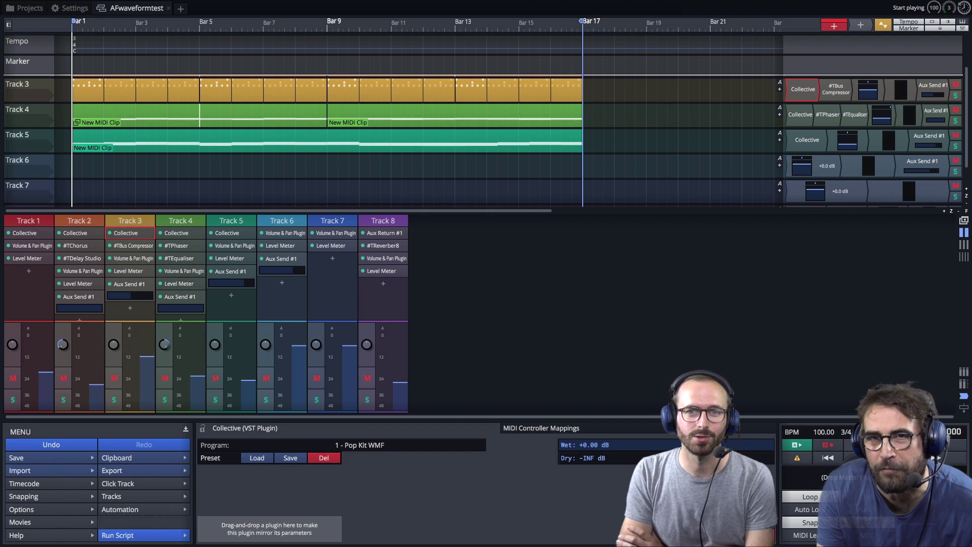
{"action": "key", "text": "space"}
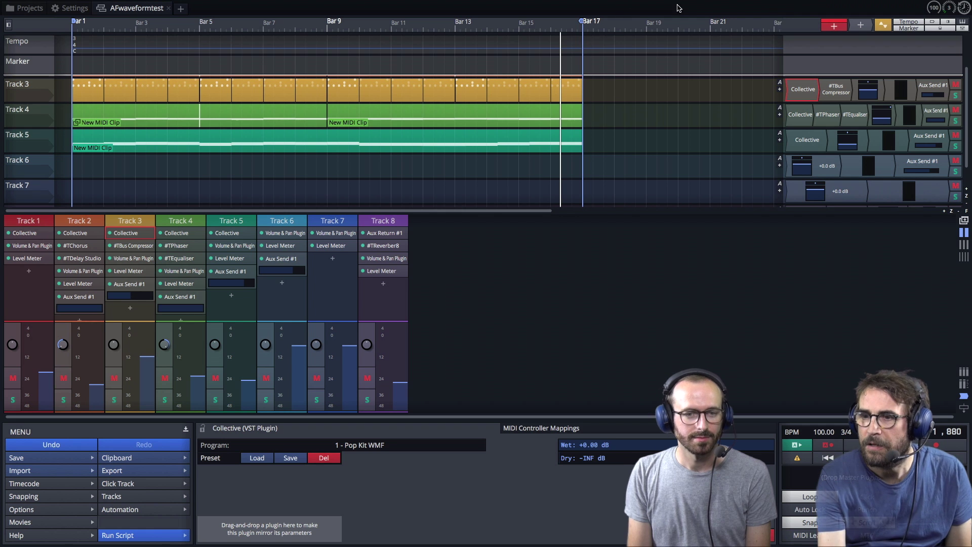
Step: Solo Track 3, play its drum part alone and stop playback
{"action": "left_click", "coordinate": [956, 95]}
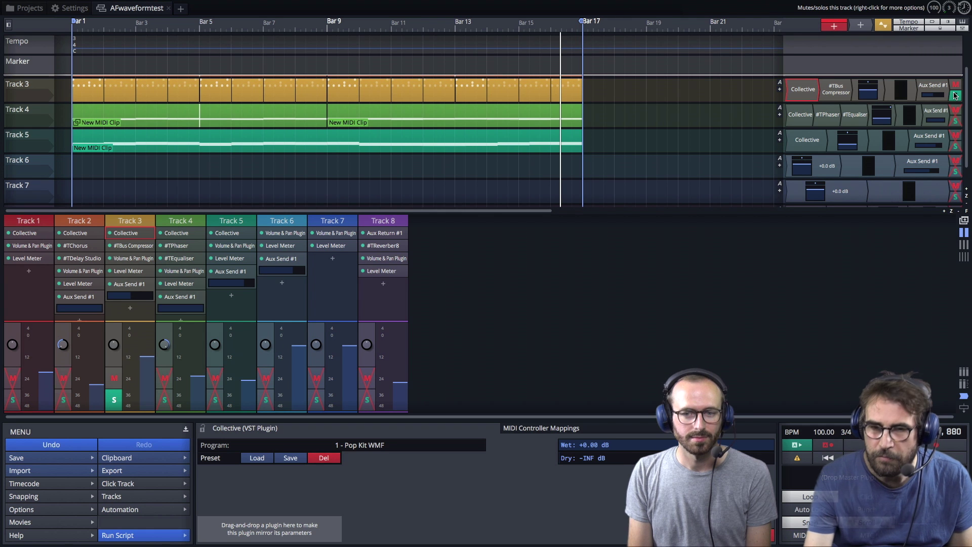
{"action": "key", "text": "space"}
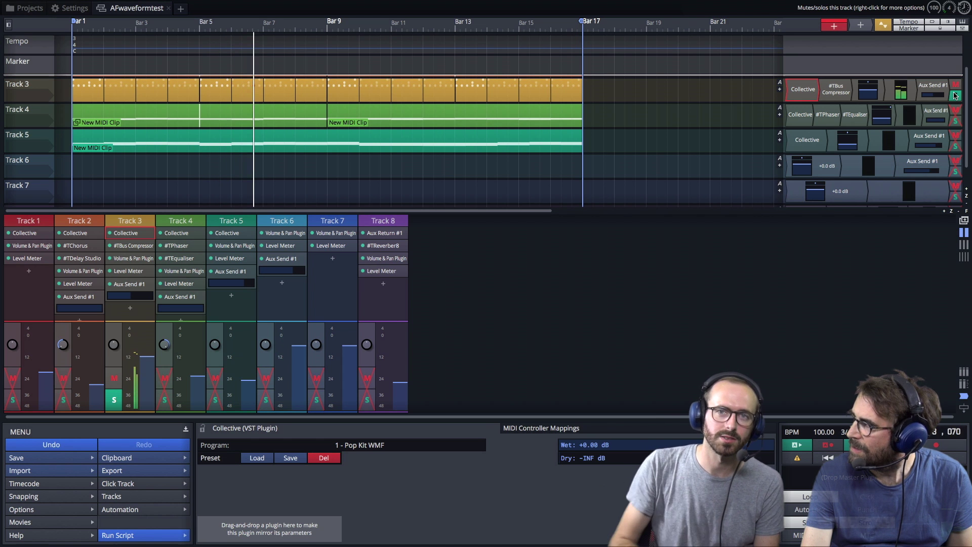
{"action": "key", "text": "space"}
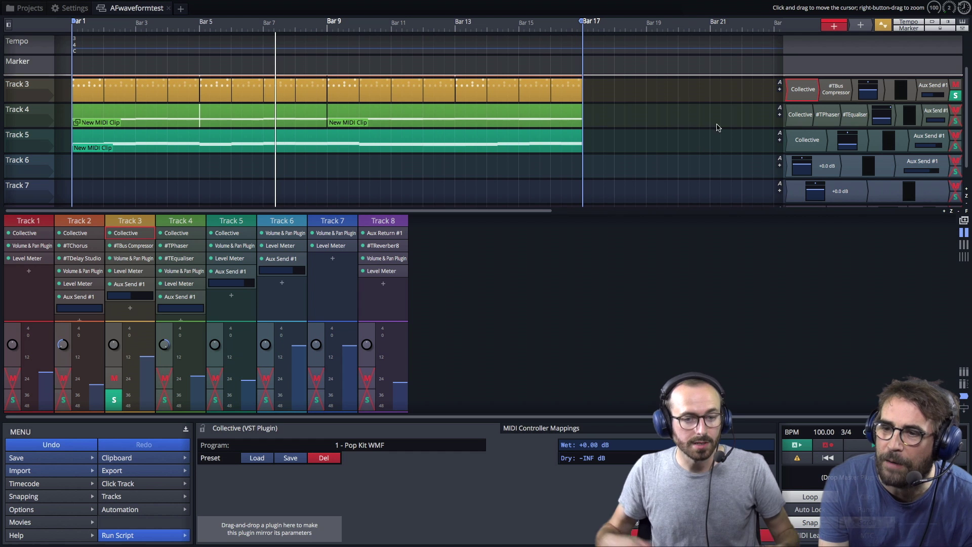
Step: Open Track 4's Collective instrument to look at its preset browser, and close the window
{"action": "double_click", "coordinate": [799, 116]}
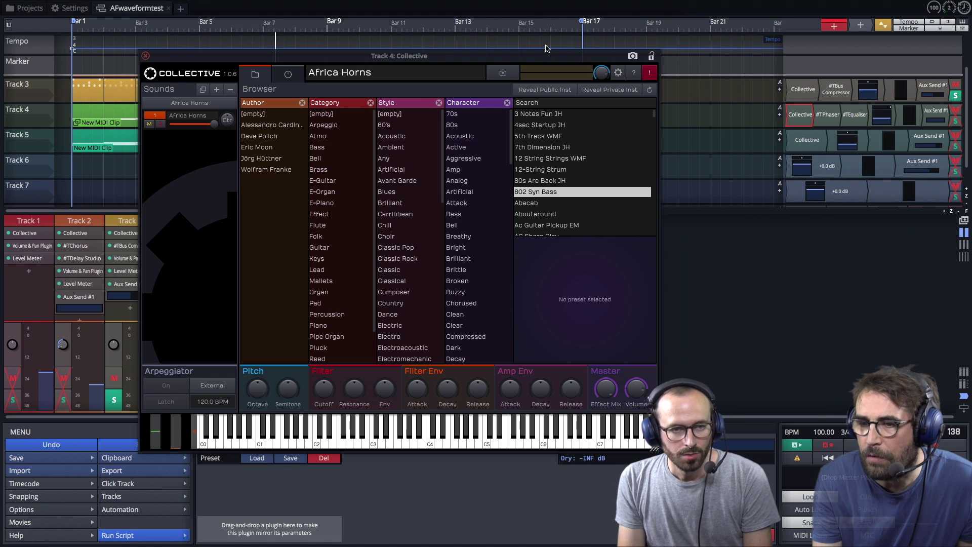
{"action": "left_click", "coordinate": [146, 57]}
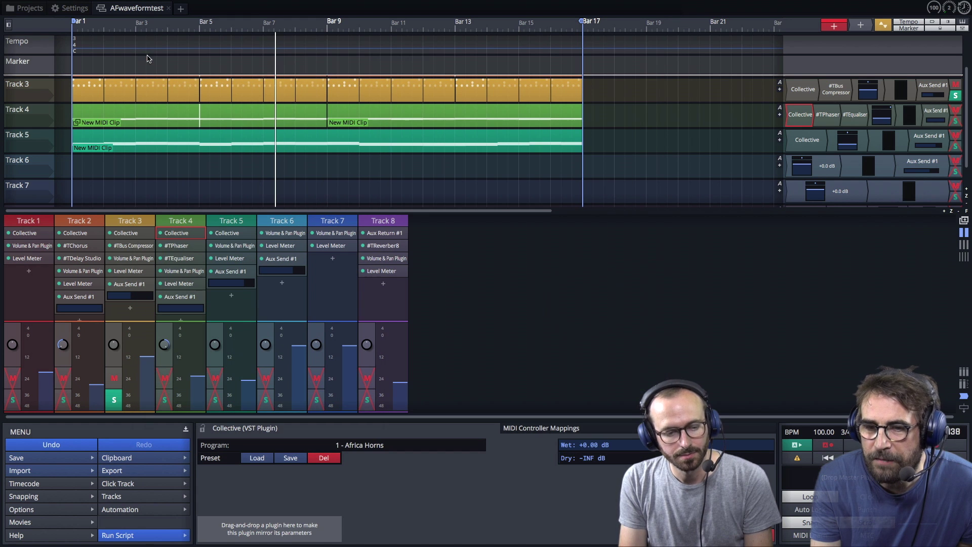
Step: Open Track 5's MIDI clip for note editing, hide the mixer and enlarge the MIDI editor beneath the arrangement
{"action": "double_click", "coordinate": [253, 140]}
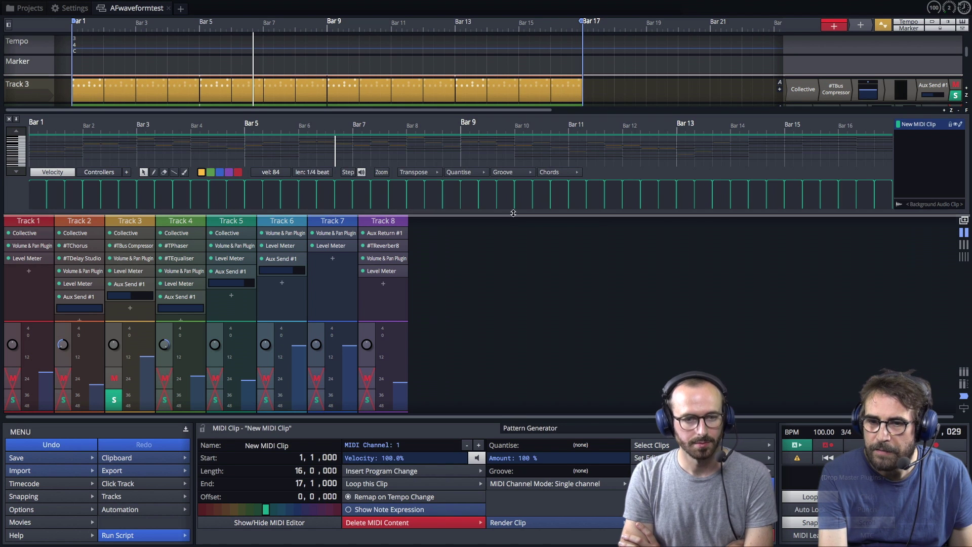
{"action": "left_click_drag", "start_coordinate": [513, 216], "coordinate": [509, 241]}
{"action": "left_click_drag", "start_coordinate": [481, 107], "coordinate": [457, 172]}
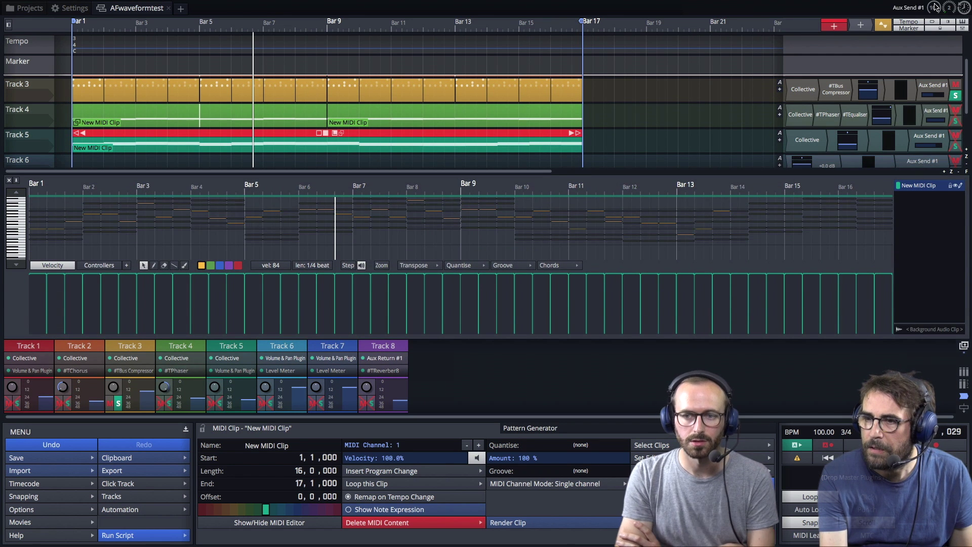
{"action": "left_click", "coordinate": [963, 28]}
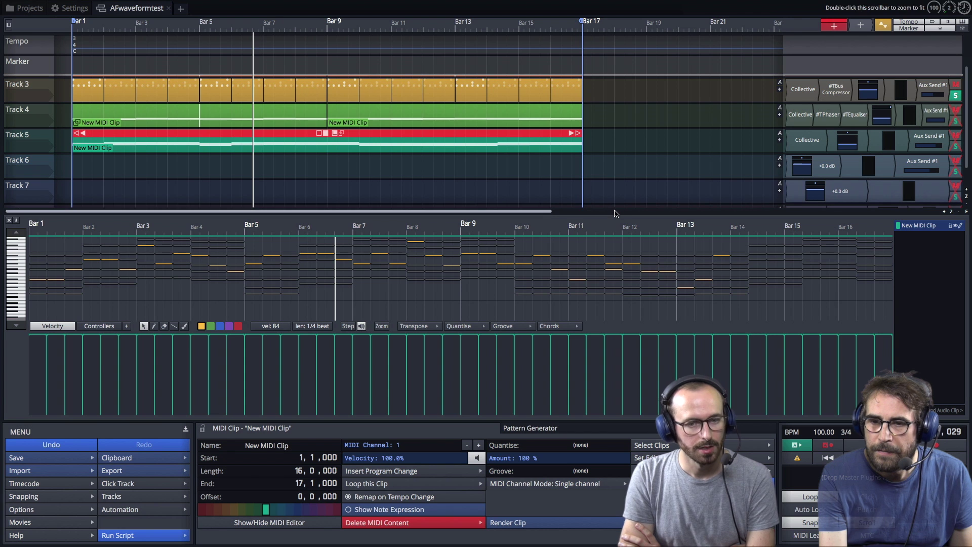
{"action": "left_click_drag", "start_coordinate": [614, 211], "coordinate": [613, 140]}
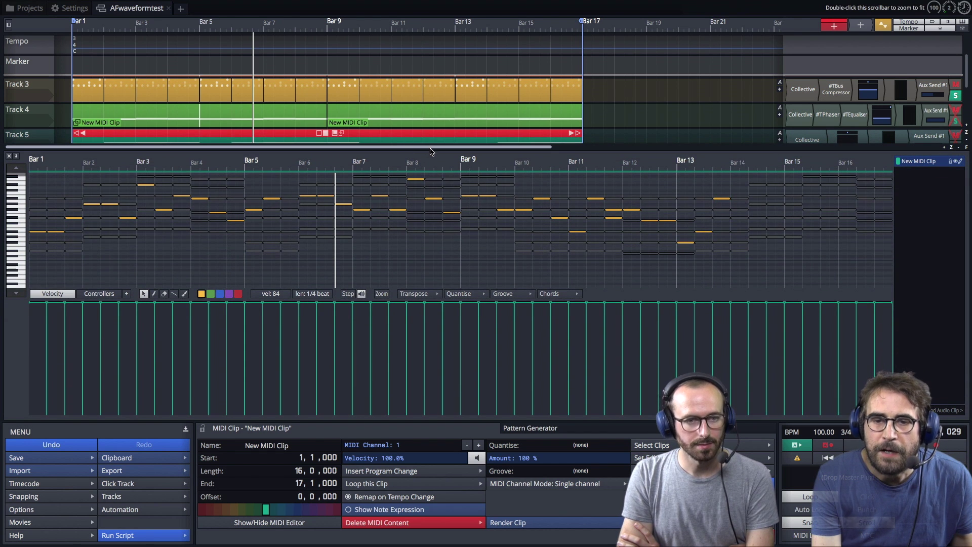
{"action": "left_click_drag", "start_coordinate": [430, 150], "coordinate": [430, 198]}
{"action": "left_click", "coordinate": [423, 165]}
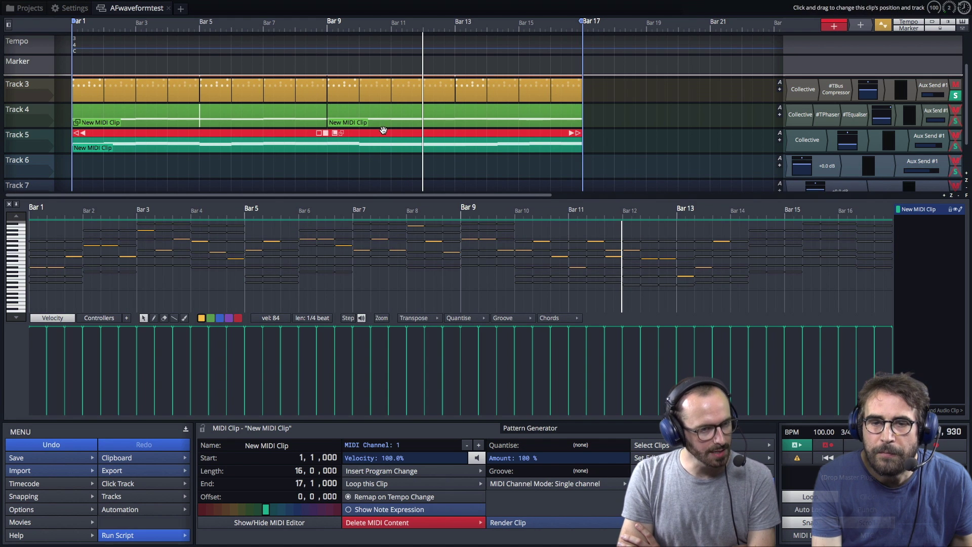
{"action": "left_click", "coordinate": [382, 146]}
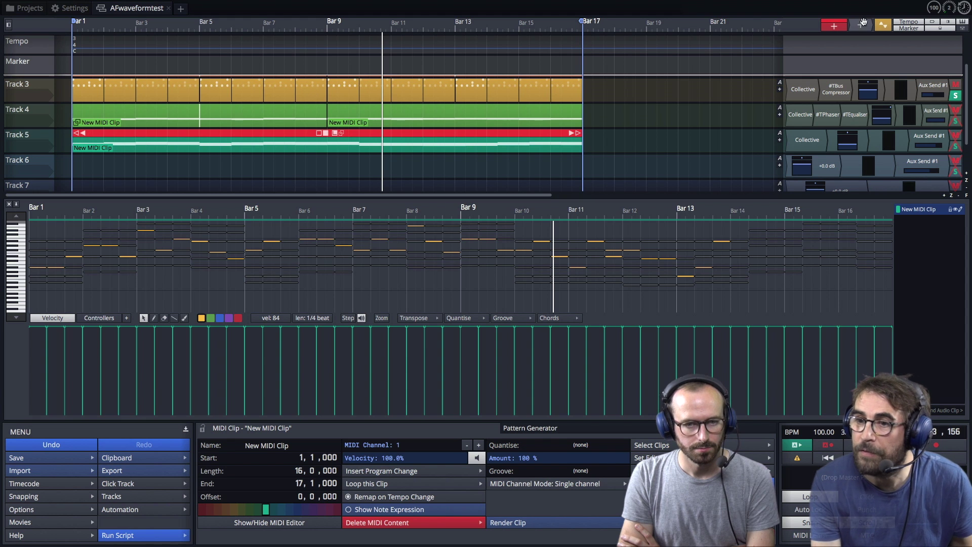
Step: Insert a new MIDI clip on Track 6 from Bar 1 and fill it using the Chords pattern style
{"action": "left_click_drag", "start_coordinate": [834, 27], "coordinate": [72, 159]}
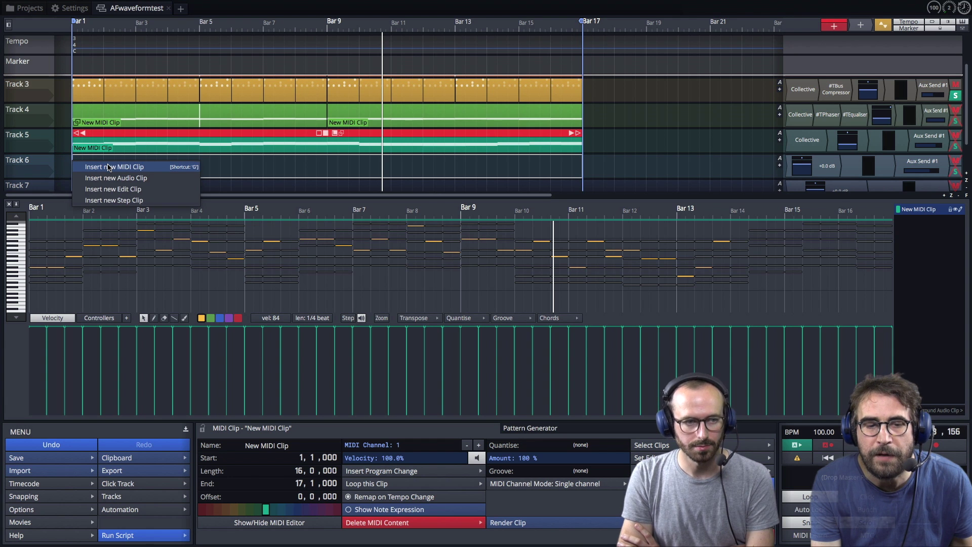
{"action": "left_click", "coordinate": [108, 167]}
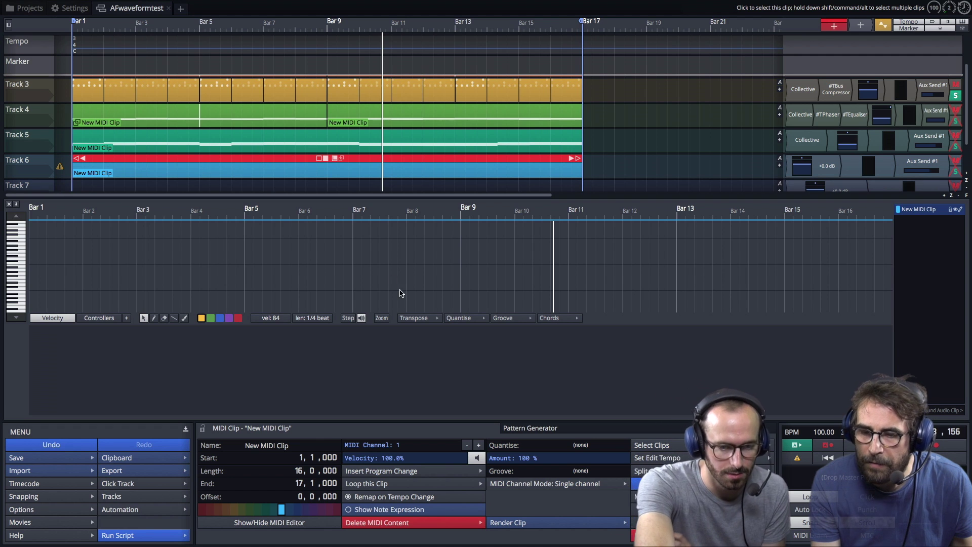
{"action": "left_click", "coordinate": [580, 434]}
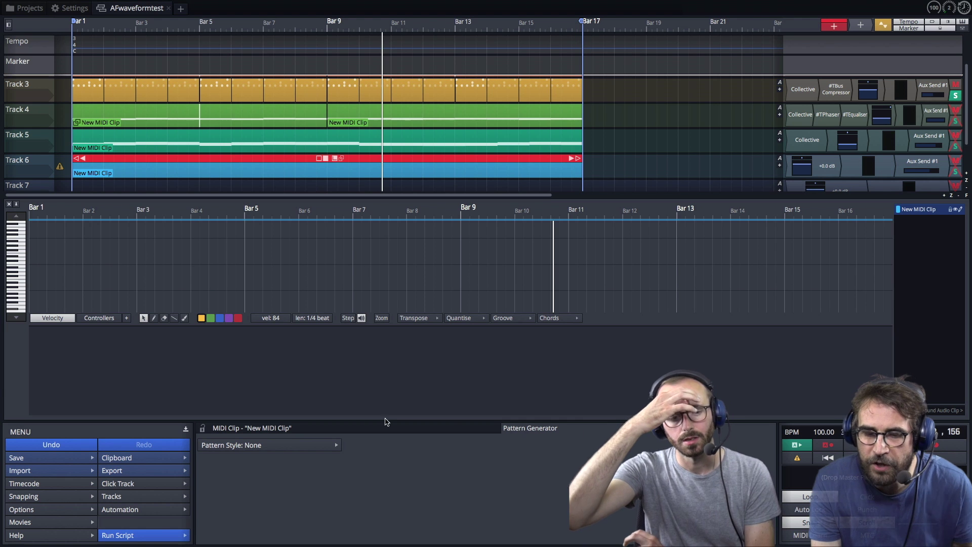
{"action": "left_click", "coordinate": [319, 446]}
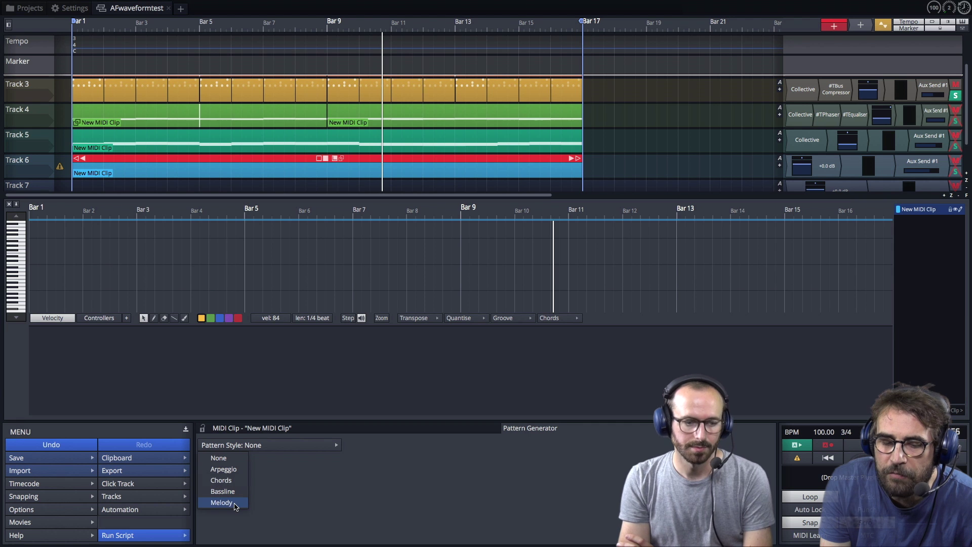
{"action": "left_click", "coordinate": [233, 482]}
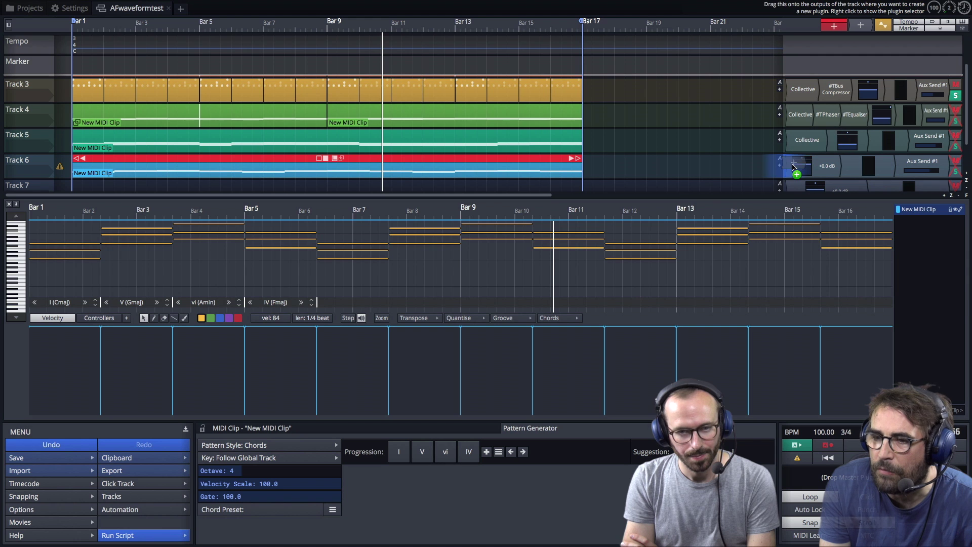
Step: Copy Track 5's Collective instrument to the start of Track 6's plugin chain and close its window
{"action": "left_click", "coordinate": [811, 164]}
{"action": "mouse_move", "coordinate": [777, 176]}
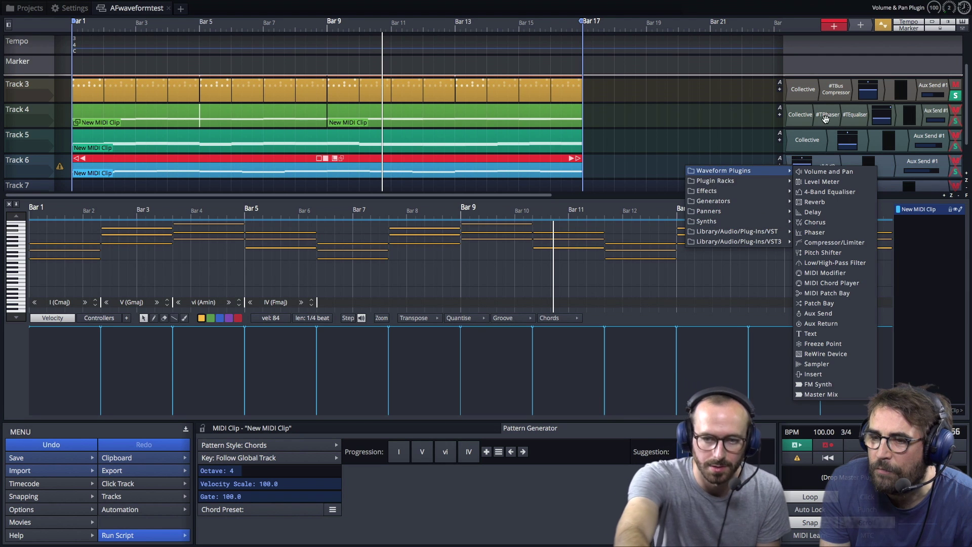
{"action": "left_click", "coordinate": [813, 140]}
{"action": "double_click", "coordinate": [812, 139]}
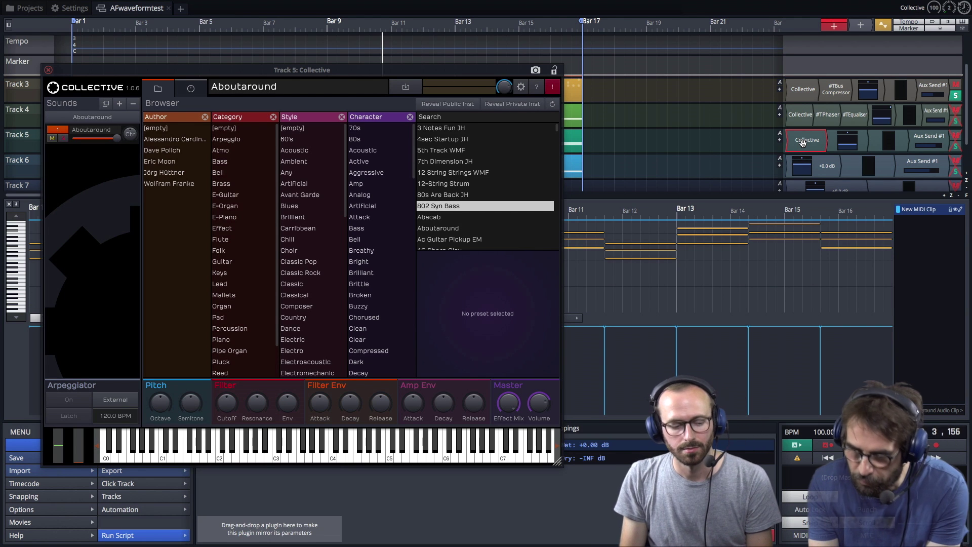
{"action": "left_click_drag", "start_coordinate": [799, 146], "coordinate": [796, 164]}
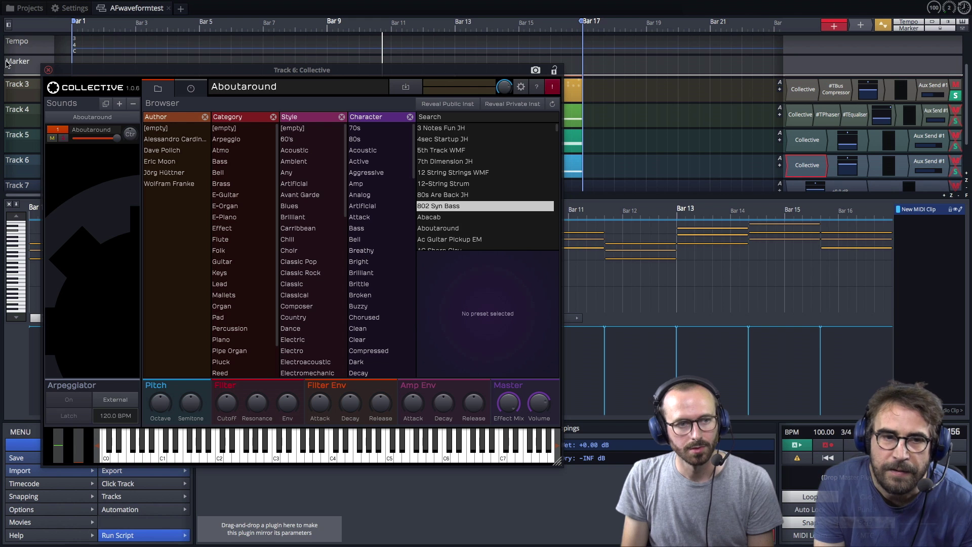
{"action": "left_click", "coordinate": [48, 70]}
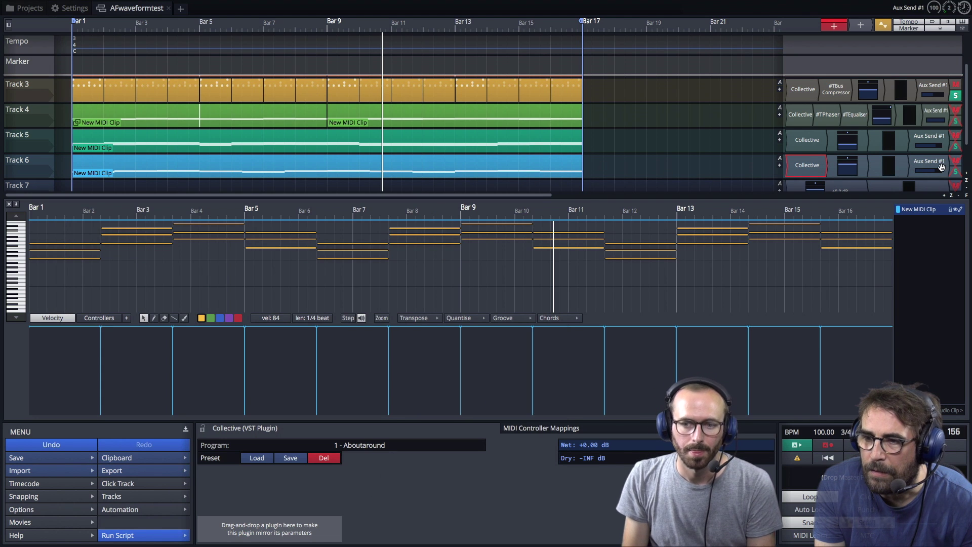
Step: Solo Track 6 instead of Track 3 and load the Piano preset Grand Piano B Eco WMF in Track 6's Collective
{"action": "left_click", "coordinate": [961, 98]}
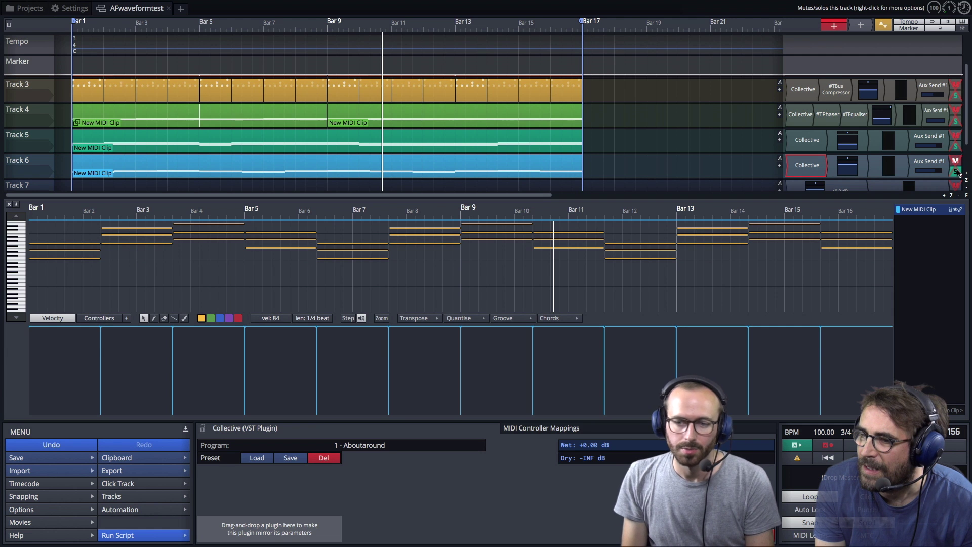
{"action": "left_click", "coordinate": [957, 170]}
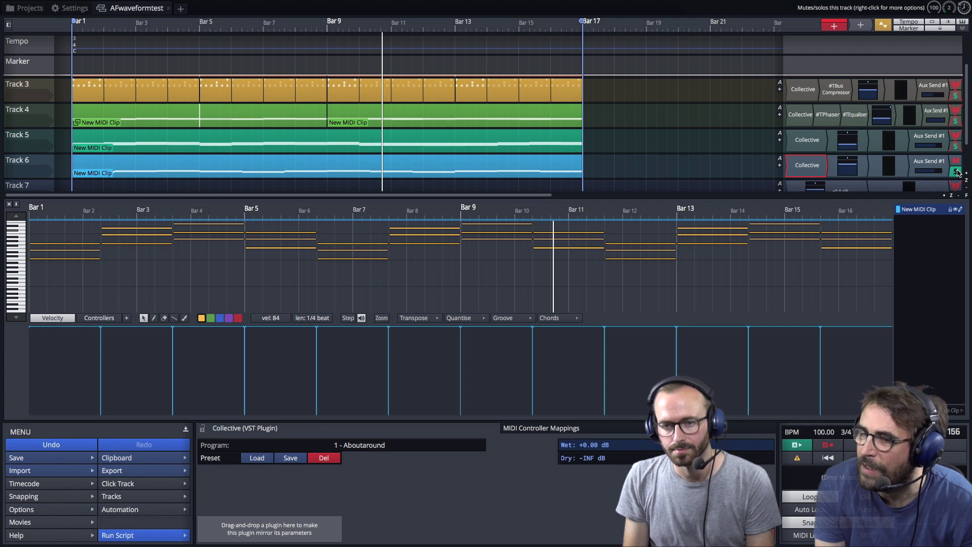
{"action": "double_click", "coordinate": [816, 168]}
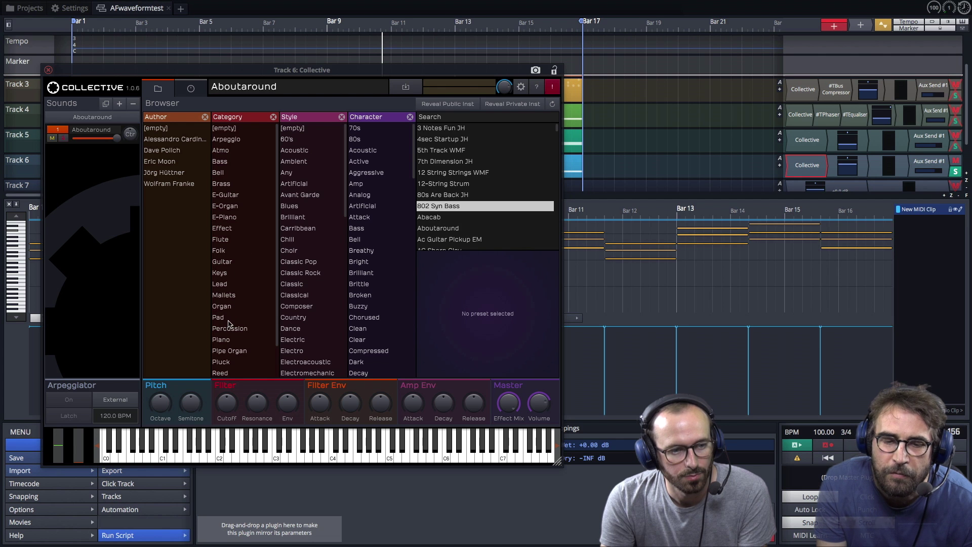
{"action": "left_click", "coordinate": [232, 340]}
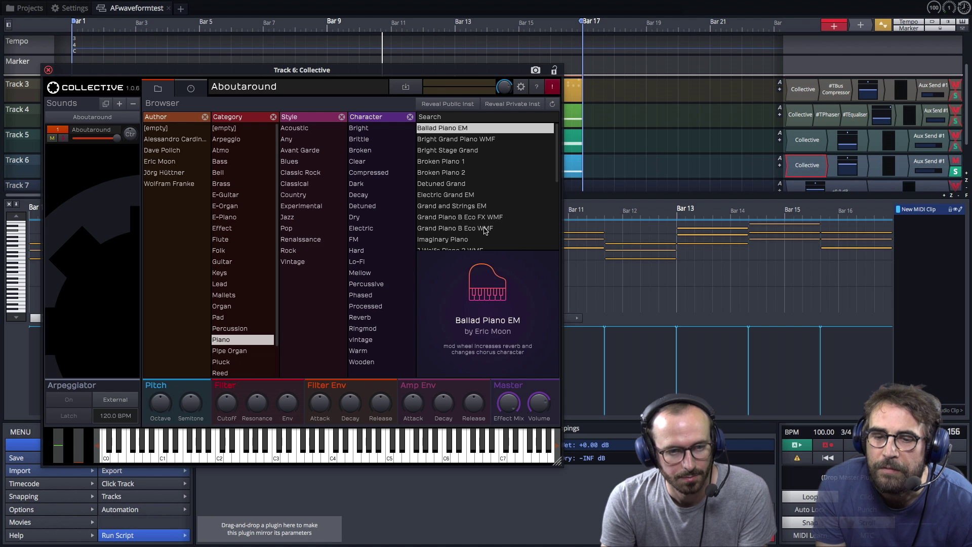
{"action": "left_click", "coordinate": [464, 229]}
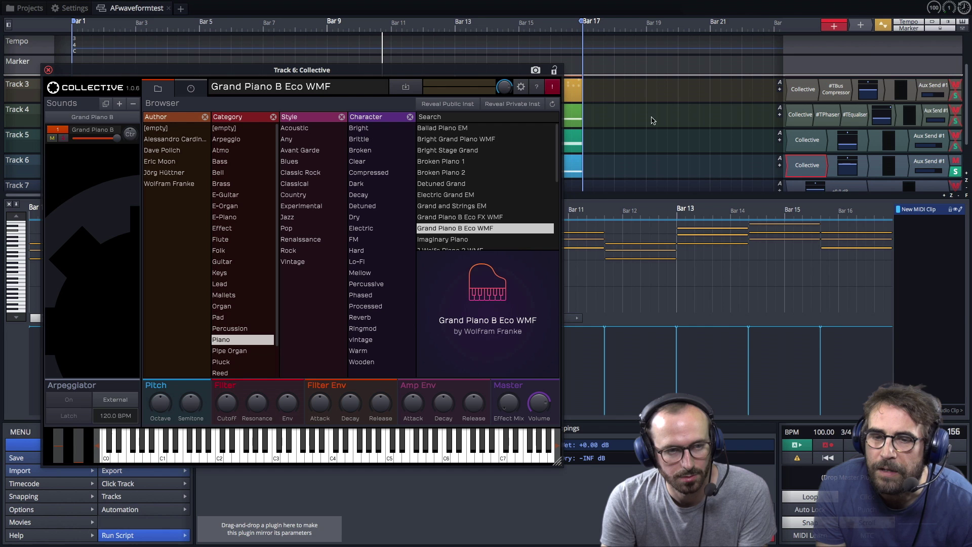
{"action": "left_click", "coordinate": [48, 70]}
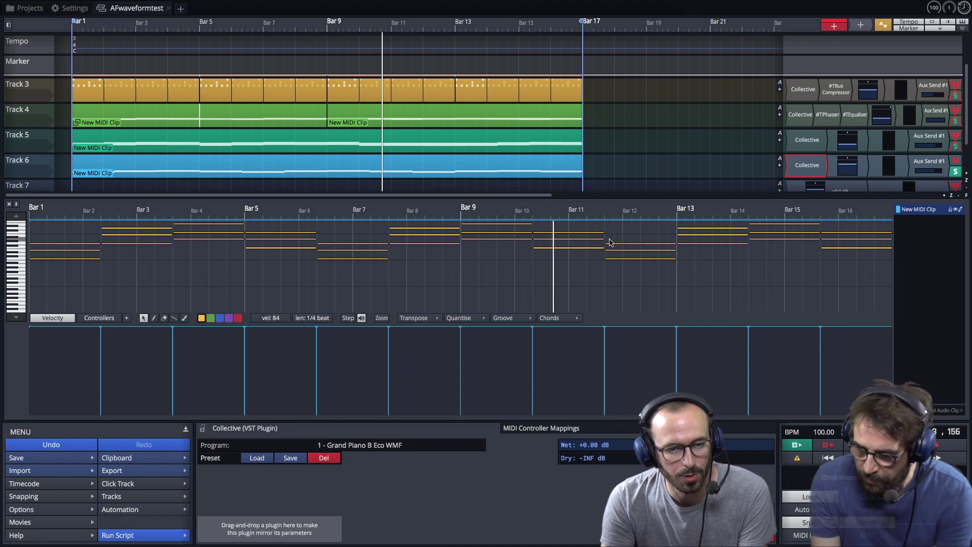
Step: Play Track 6's chord part and examine the chord choices for the first chord of its clip's progression
{"action": "key", "text": "space"}
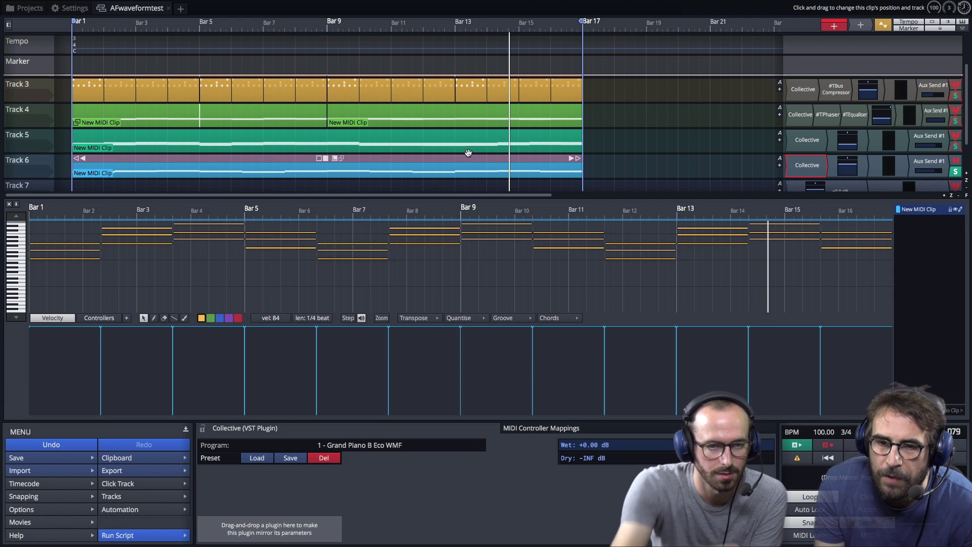
{"action": "left_click", "coordinate": [465, 155]}
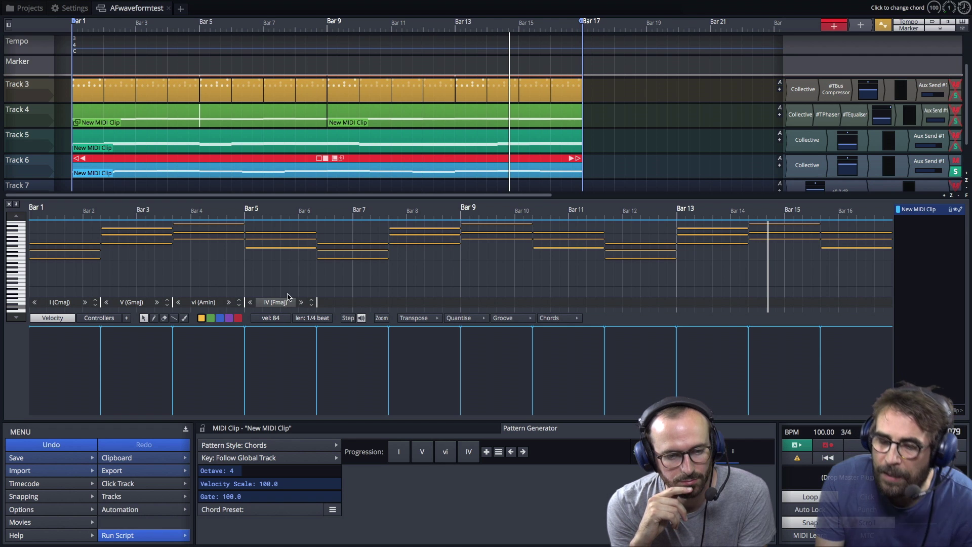
{"action": "left_click", "coordinate": [396, 452]}
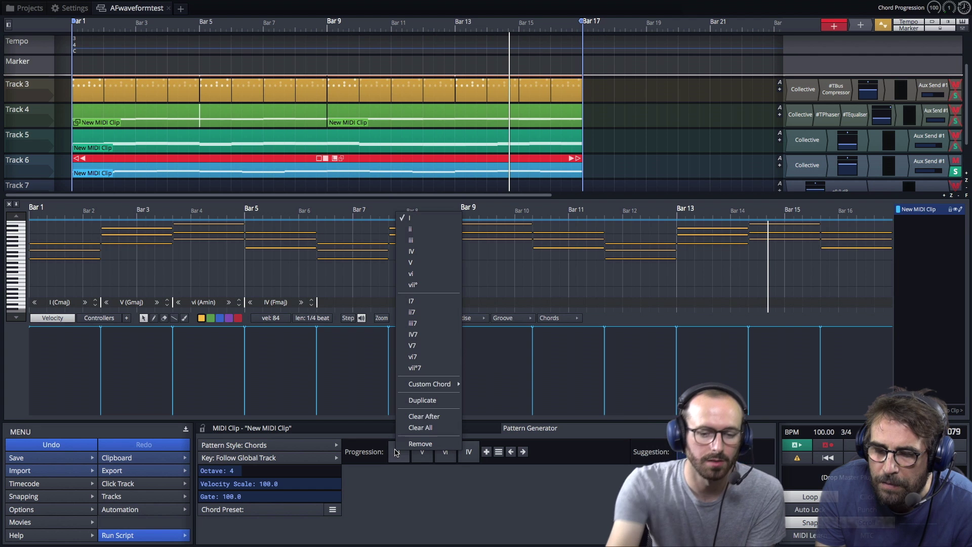
{"action": "left_click", "coordinate": [565, 488]}
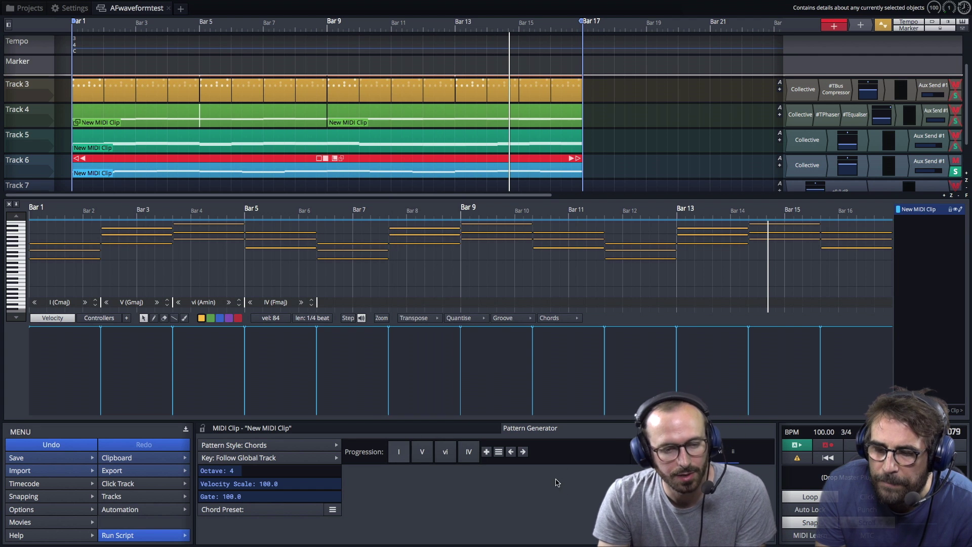
{"action": "left_click", "coordinate": [403, 461]}
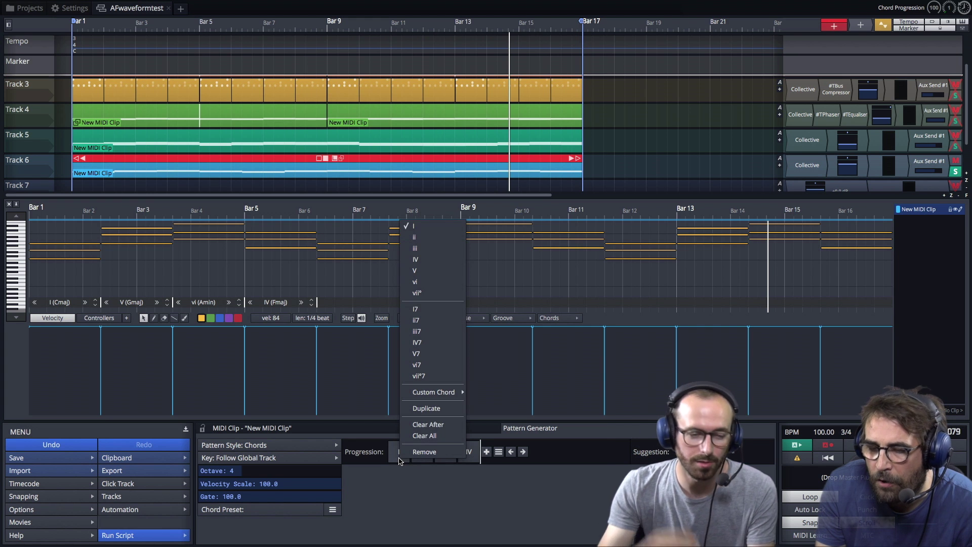
{"action": "left_click", "coordinate": [673, 175]}
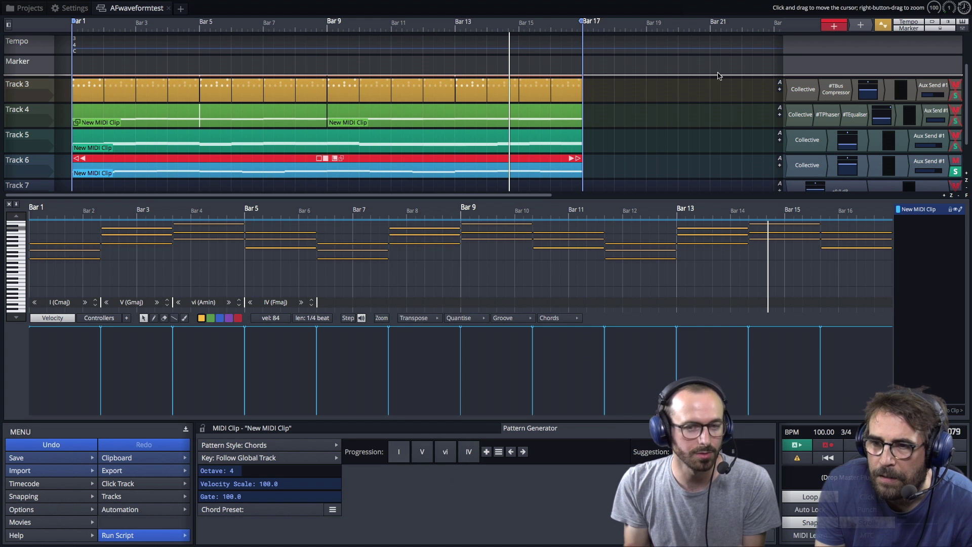
Step: Insert a new MIDI clip on Track 7 from Bar 1 and generate its notes with the Chords pattern style
{"action": "left_click_drag", "start_coordinate": [836, 26], "coordinate": [66, 188]}
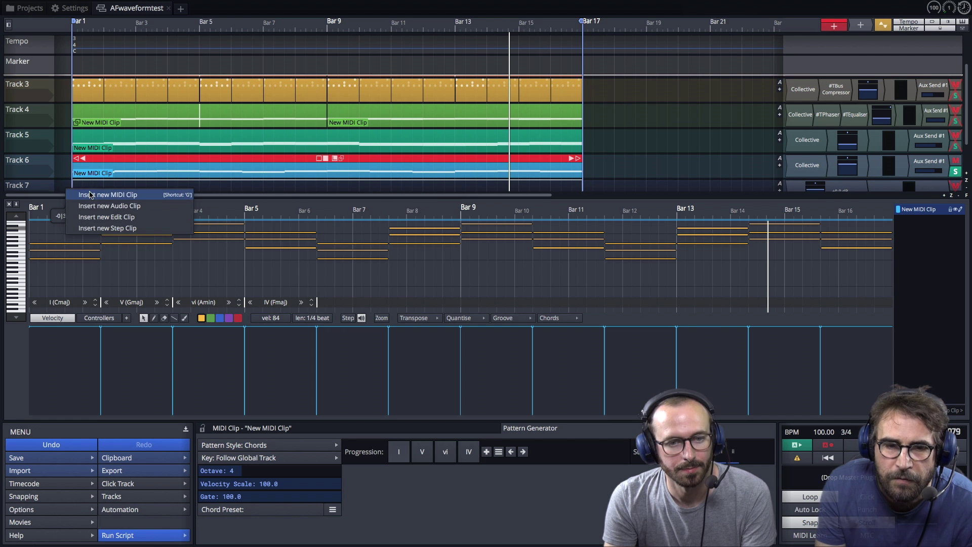
{"action": "left_click", "coordinate": [138, 197]}
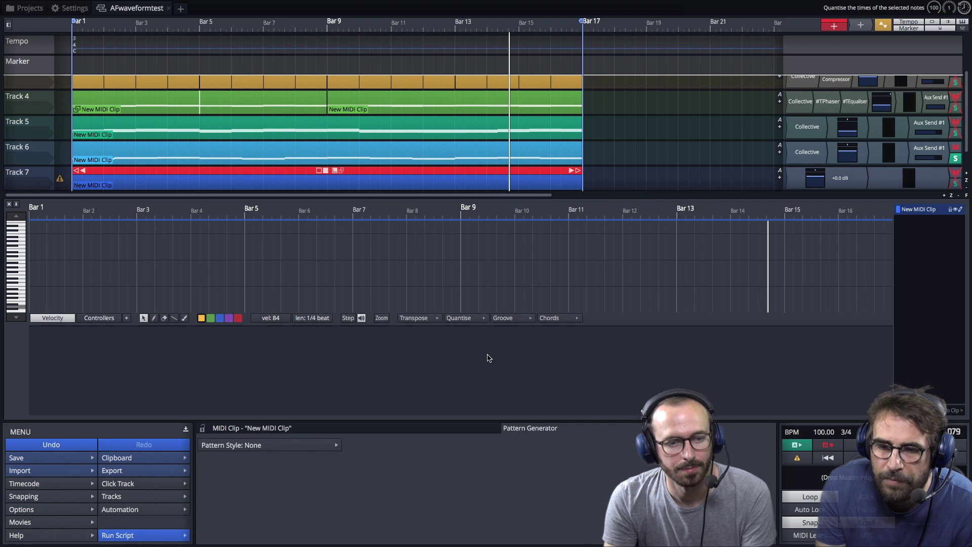
{"action": "left_click", "coordinate": [306, 445]}
{"action": "left_click", "coordinate": [228, 482]}
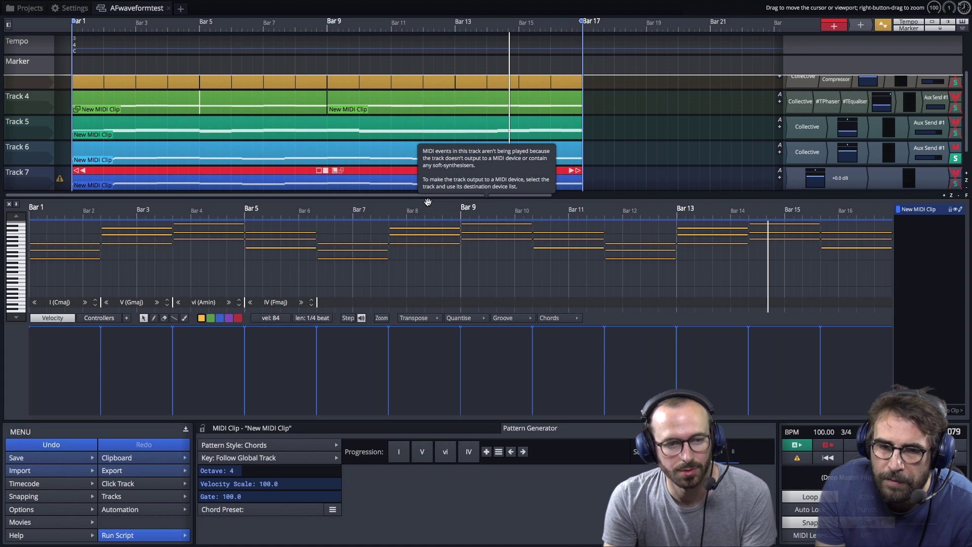
Step: Change the second chord of the Track 6 clip's progression to vi (Amin)
{"action": "left_click", "coordinate": [330, 150]}
{"action": "left_click", "coordinate": [366, 177], "text": "shift"}
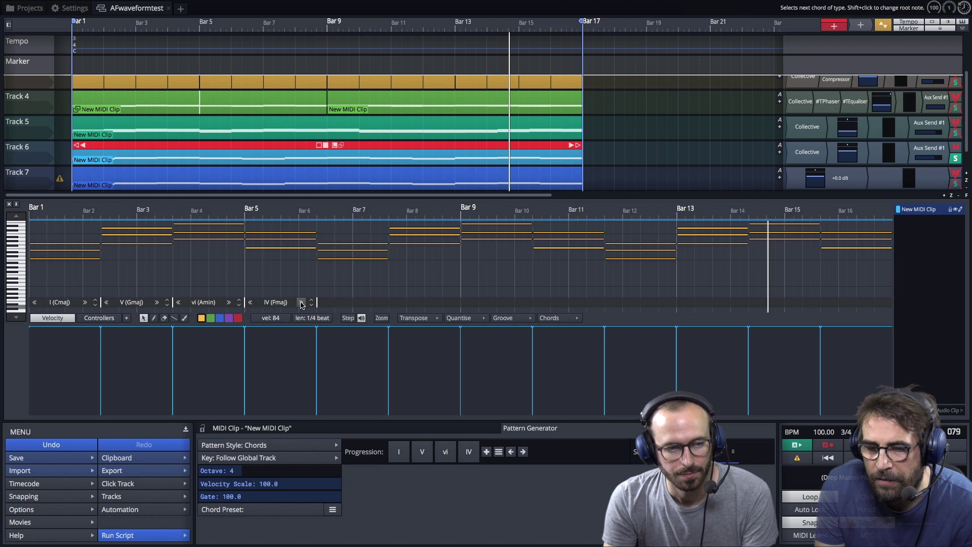
{"action": "left_click", "coordinate": [59, 302]}
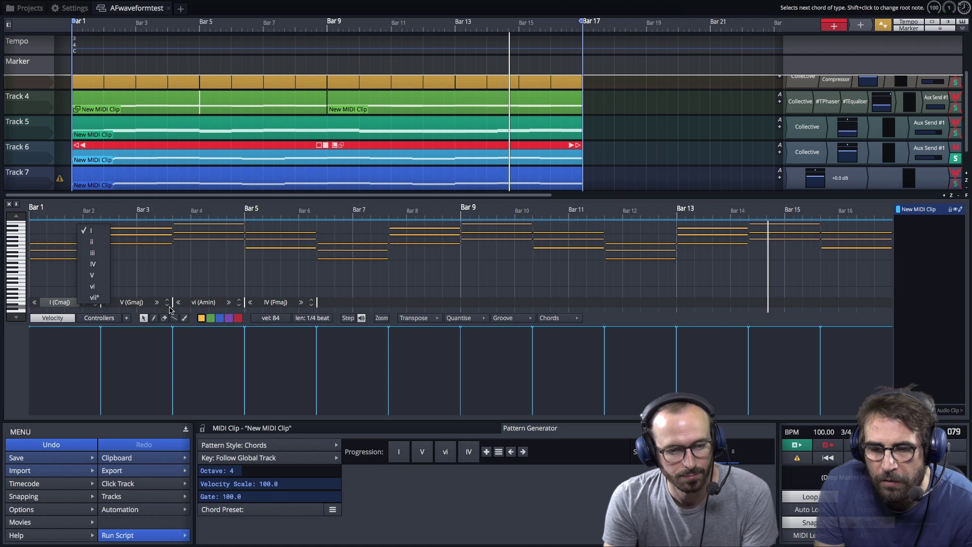
{"action": "left_click", "coordinate": [158, 302]}
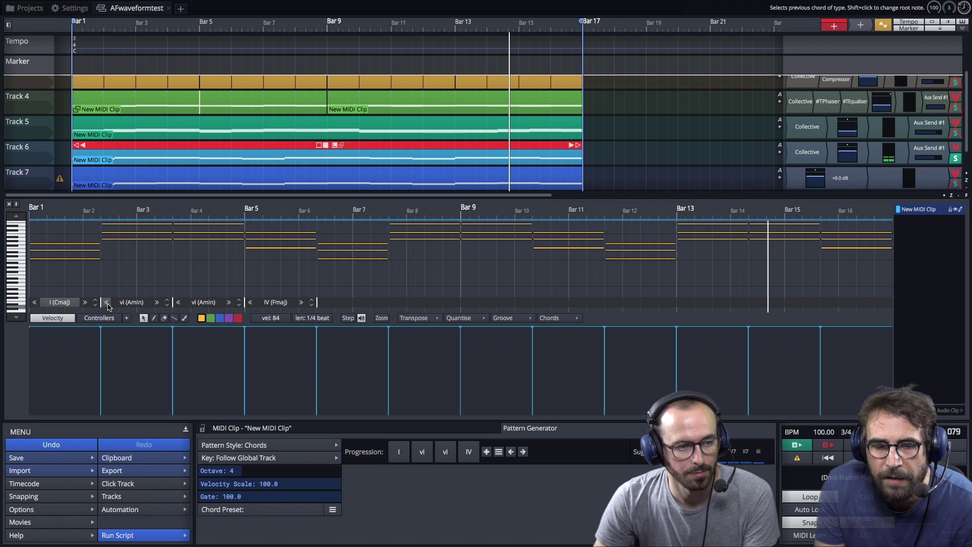
Step: Change the second chord of the Track 6 clip's progression to V (Gmaj)
{"action": "left_click", "coordinate": [107, 303]}
{"action": "left_click", "coordinate": [107, 303]}
{"action": "left_click", "coordinate": [106, 303]}
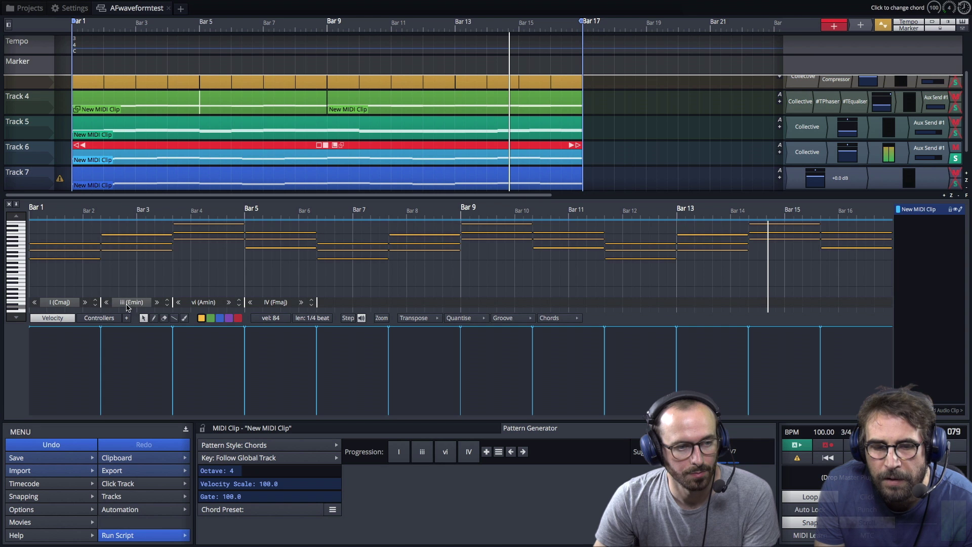
{"action": "left_click", "coordinate": [157, 303]}
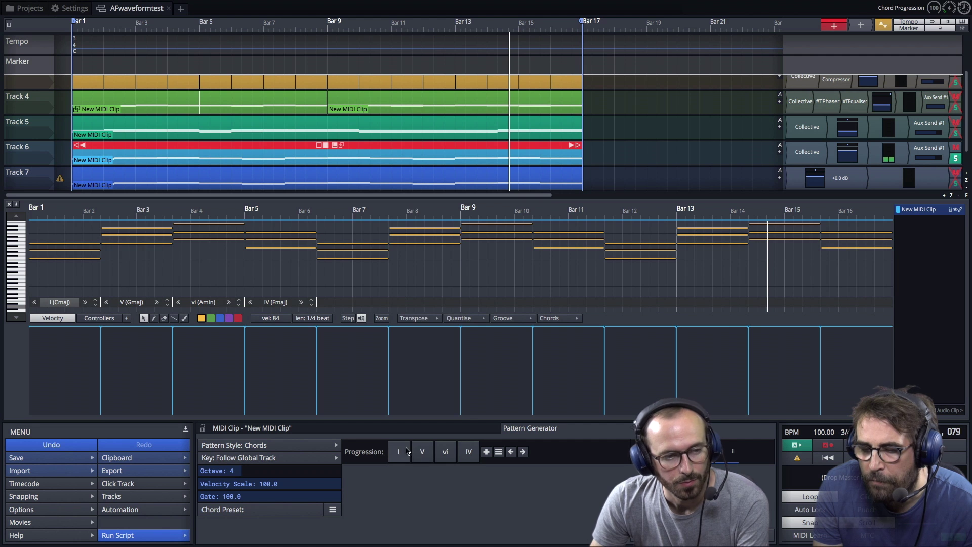
Step: Examine the custom chord roots and chord types available for the first chord of the Track 6 clip's progression
{"action": "left_click", "coordinate": [406, 450]}
{"action": "mouse_move", "coordinate": [438, 382]}
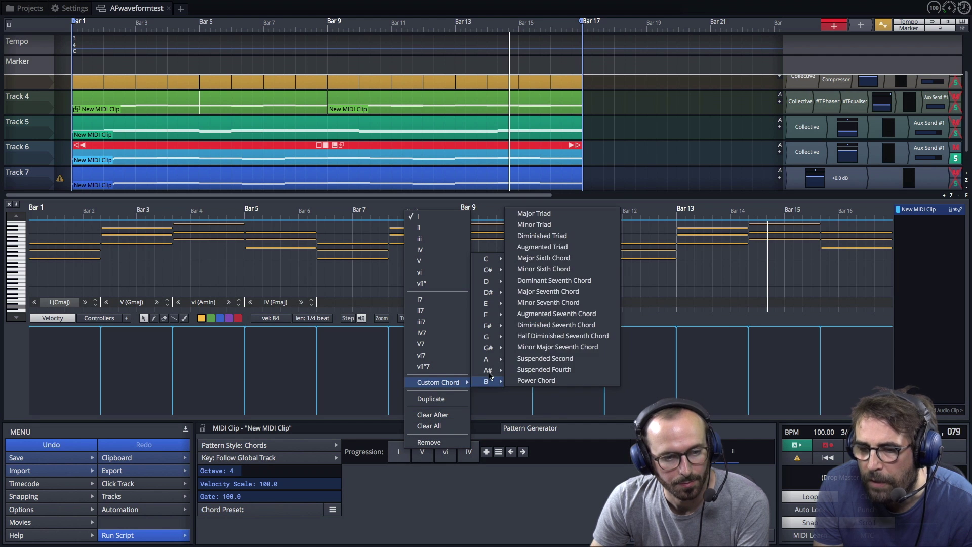
{"action": "mouse_move", "coordinate": [489, 270]}
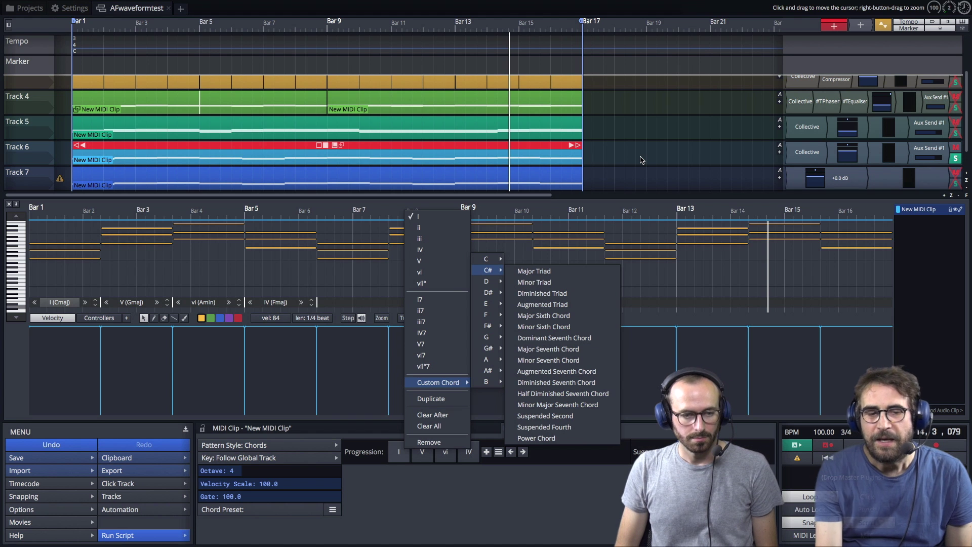
{"action": "key", "text": "Escape"}
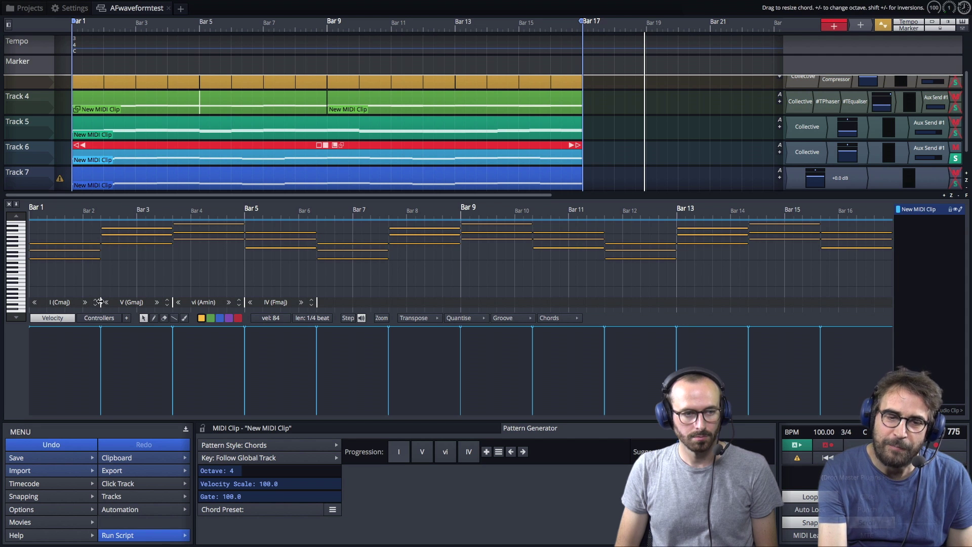
Step: Shorten the first two chords of the Track 6 progression to one bar each and change the third to a custom G# Suspended Fourth
{"action": "left_click_drag", "start_coordinate": [88, 302], "coordinate": [71, 302]}
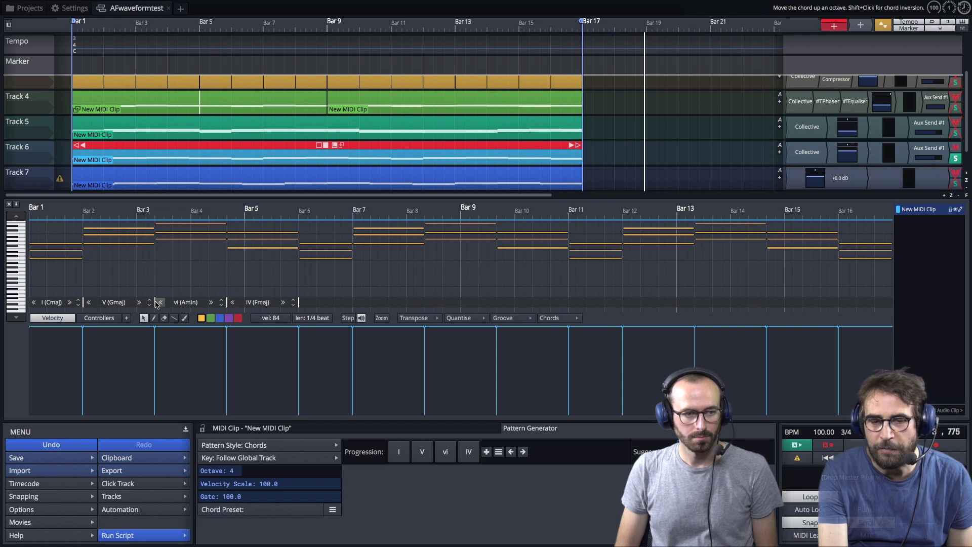
{"action": "left_click_drag", "start_coordinate": [154, 302], "coordinate": [137, 302]}
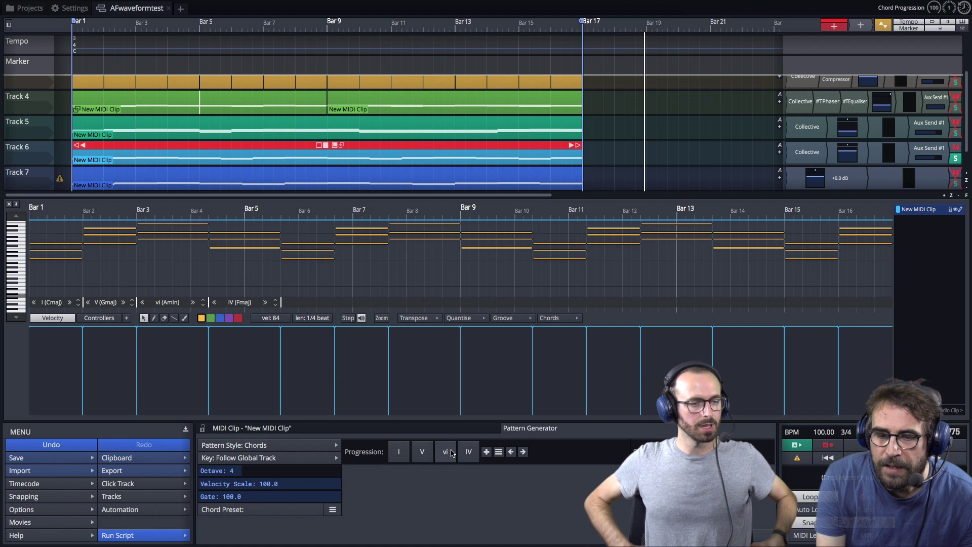
{"action": "left_click", "coordinate": [446, 451]}
{"action": "mouse_move", "coordinate": [485, 373]}
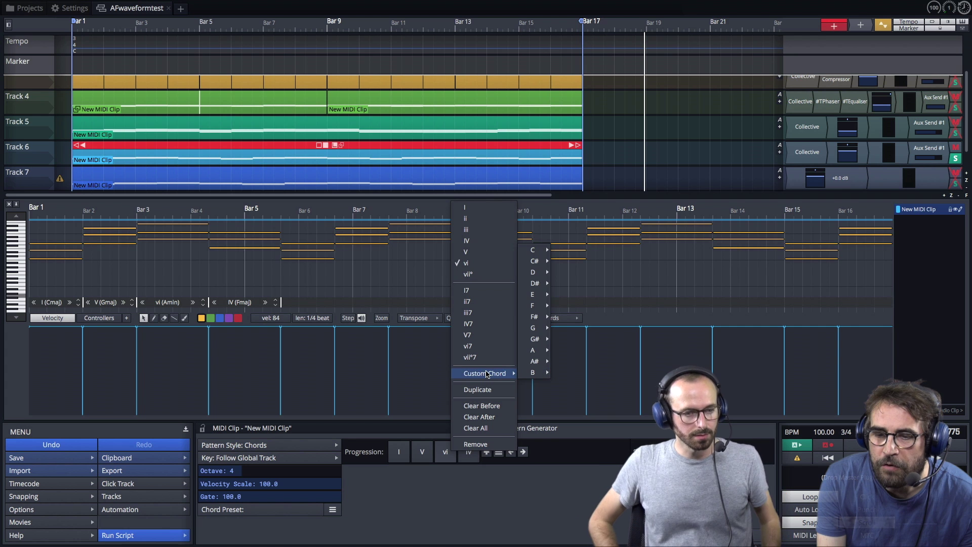
{"action": "mouse_move", "coordinate": [549, 341]}
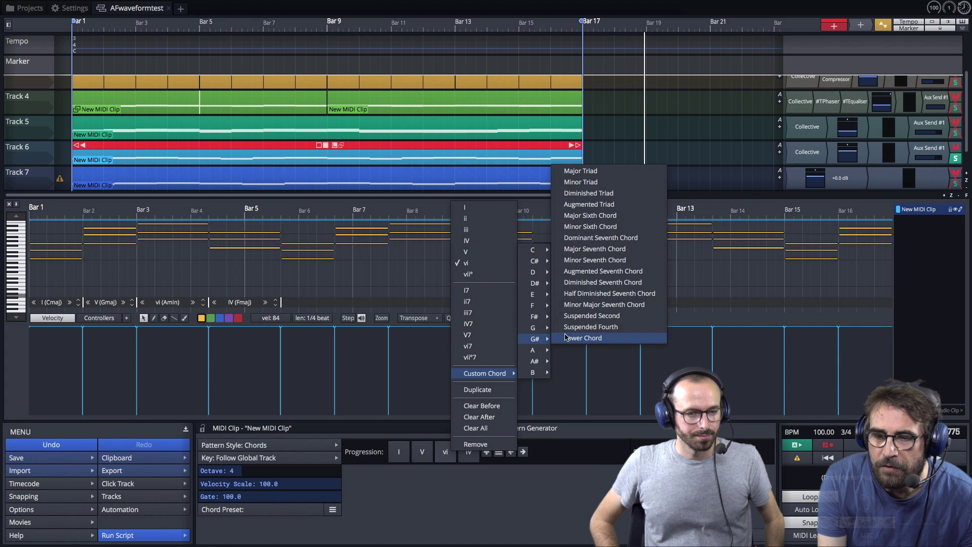
{"action": "left_click", "coordinate": [587, 326]}
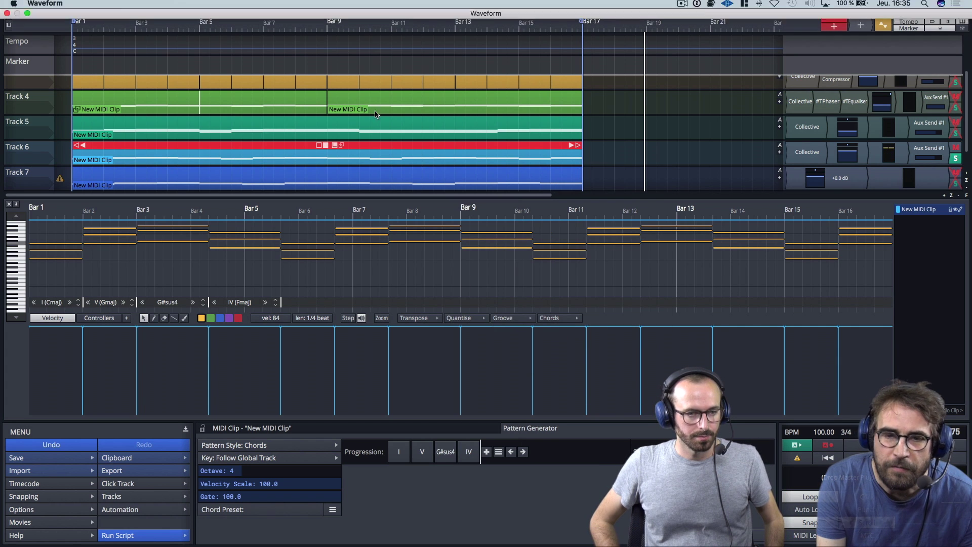
Step: Delete the two chord test tracks, Track 6 and Track 7, below Track 5
{"action": "mouse_move", "coordinate": [403, 123]}
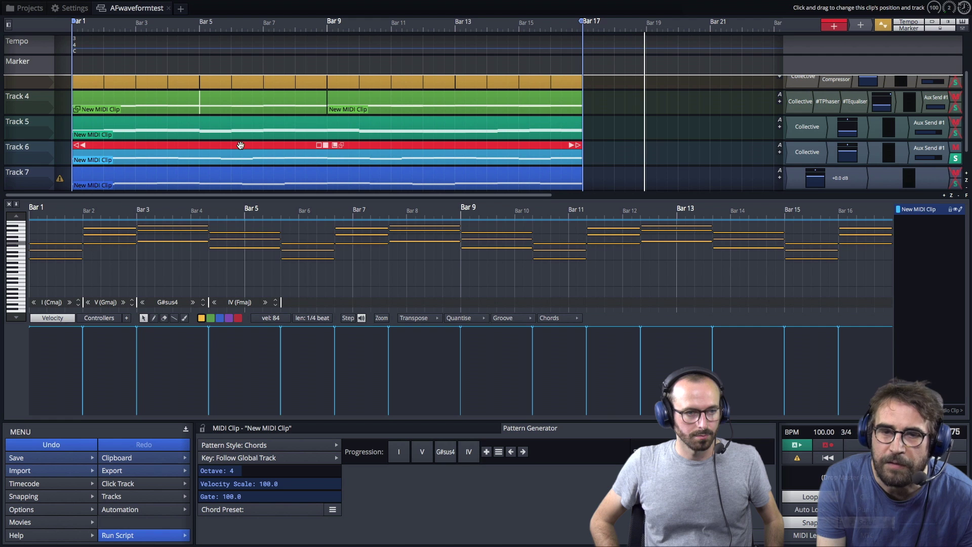
{"action": "left_click", "coordinate": [34, 153]}
{"action": "right_click", "coordinate": [34, 154]}
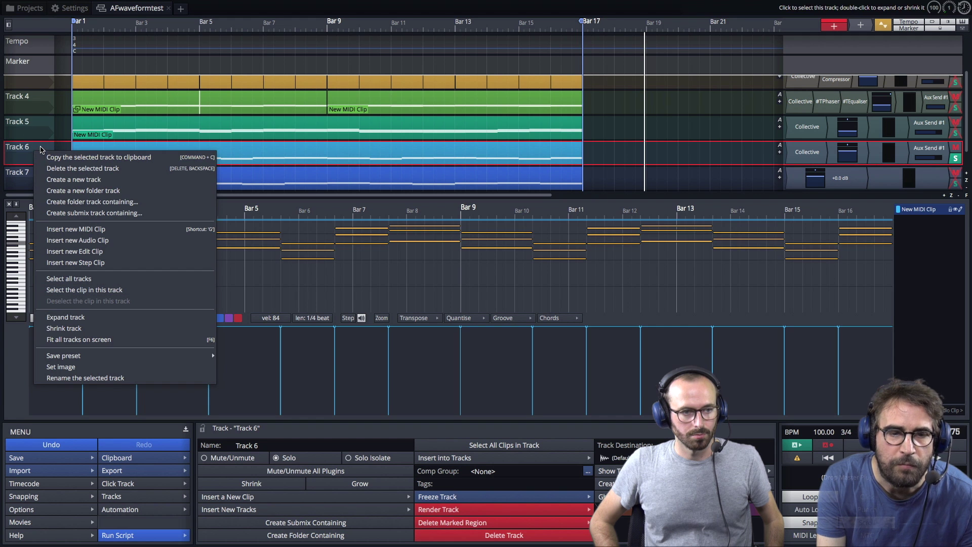
{"action": "key", "text": "Escape"}
{"action": "key", "text": "Delete"}
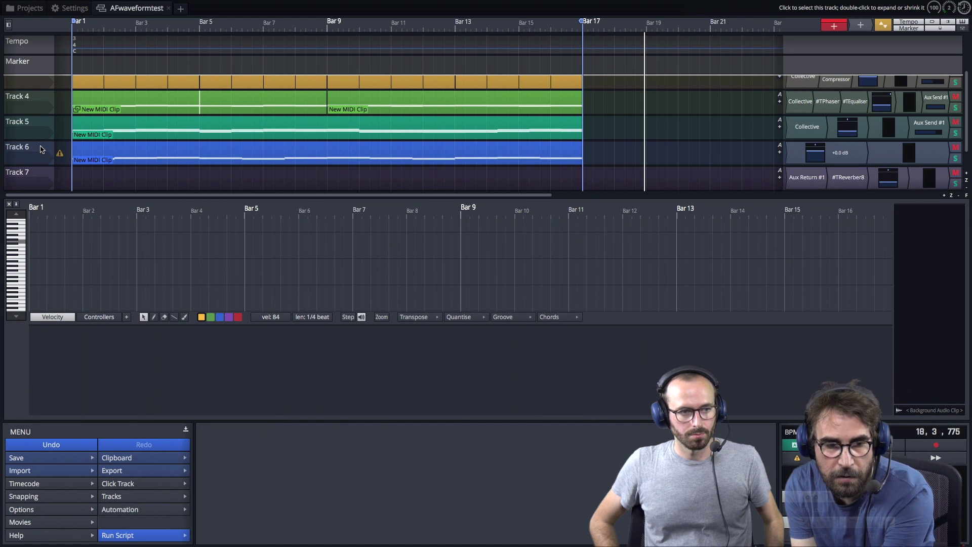
{"action": "left_click", "coordinate": [45, 151]}
{"action": "key", "text": "Delete"}
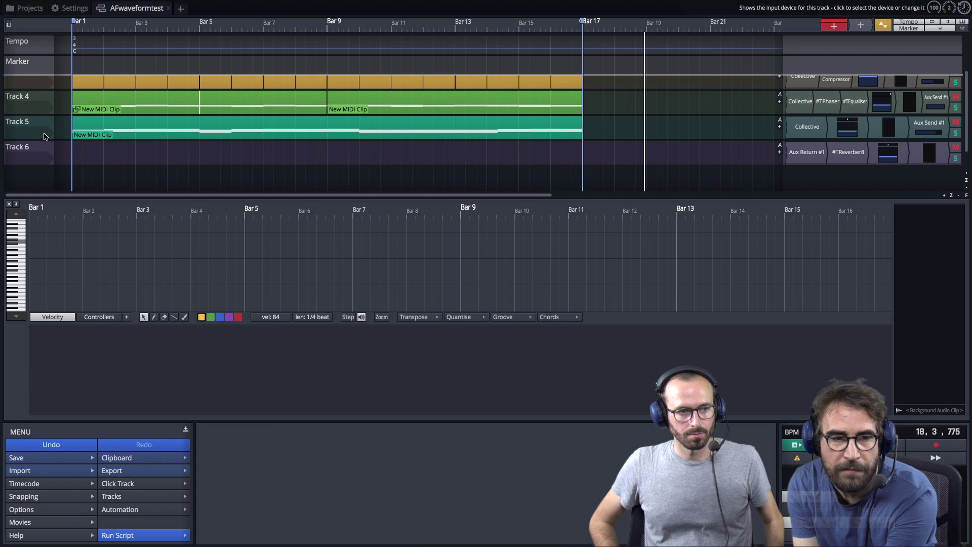
Step: In Track 5's melody clip, repitch the first note of Bar 1 and shorten the second note of Bar 2 to half a beat
{"action": "left_click", "coordinate": [143, 130]}
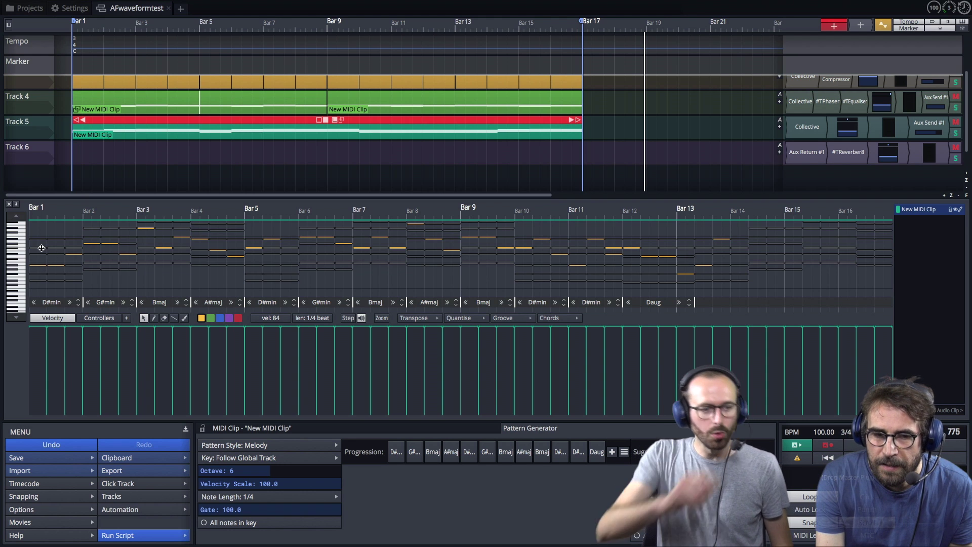
{"action": "left_click", "coordinate": [184, 317]}
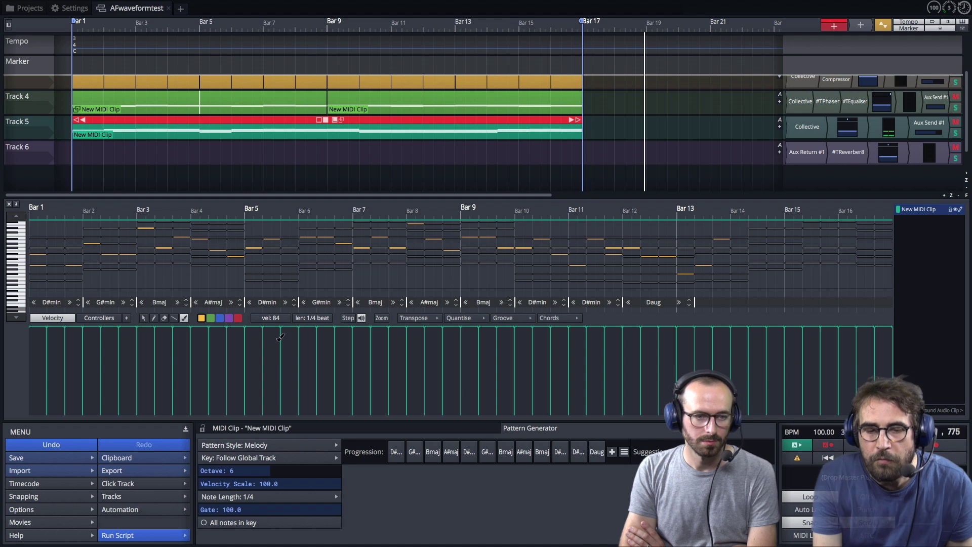
{"action": "left_click", "coordinate": [144, 320]}
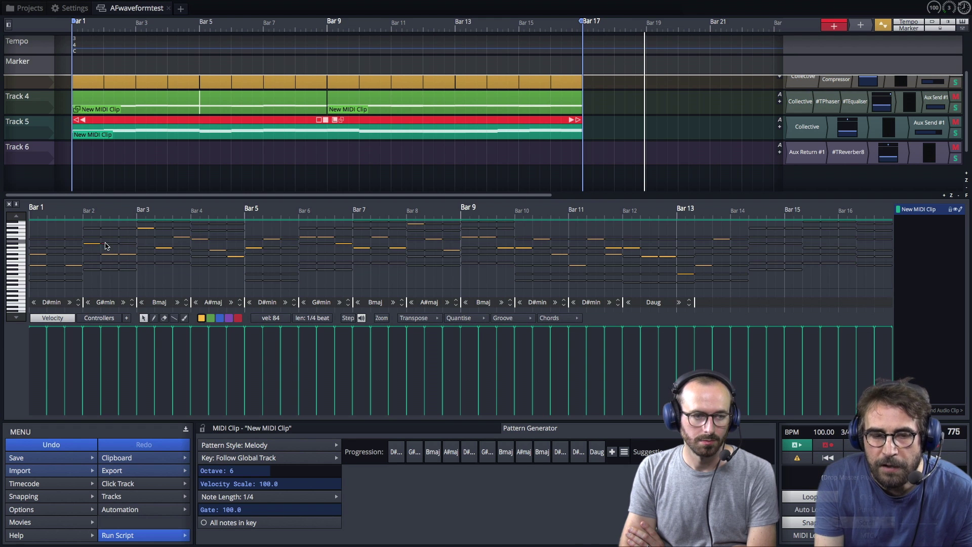
{"action": "left_click", "coordinate": [118, 254]}
{"action": "left_click_drag", "start_coordinate": [118, 254], "coordinate": [108, 252]}
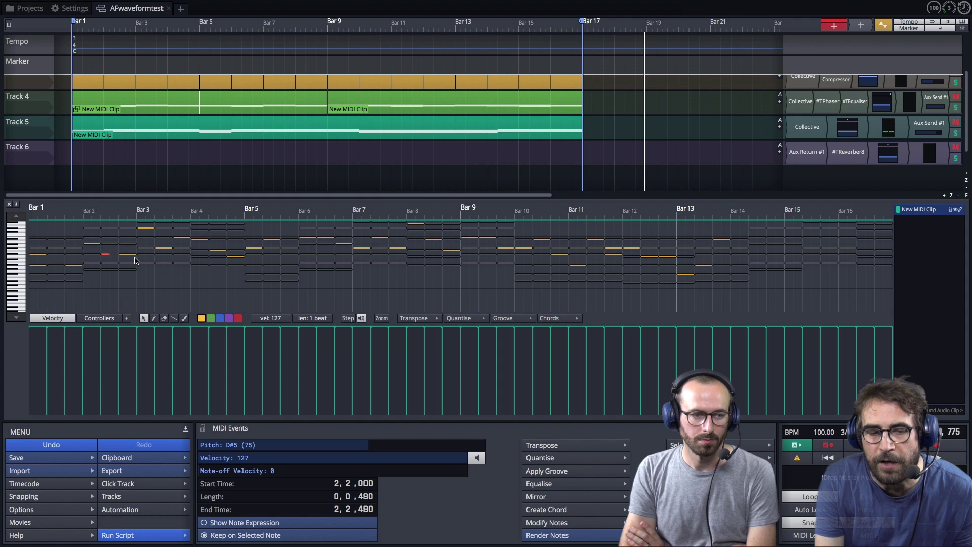
{"action": "left_click", "coordinate": [106, 258]}
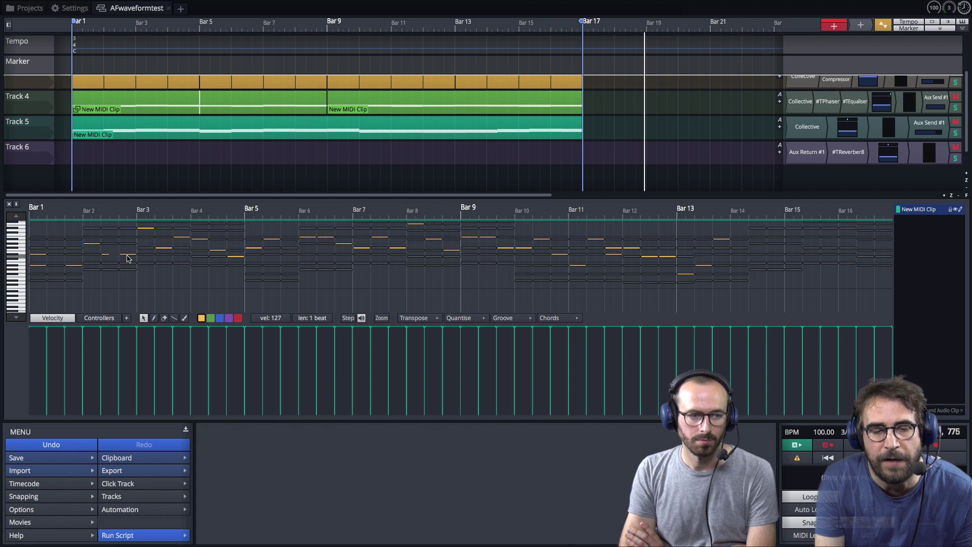
{"action": "left_click", "coordinate": [148, 229]}
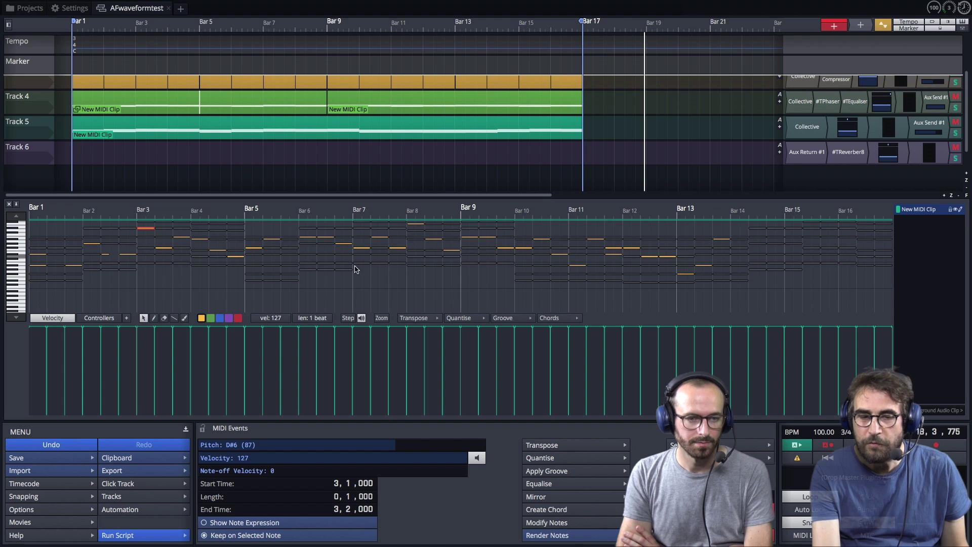
Step: Change the fourth chord of the Track 5 clip's progression to a custom F Suspended Fourth
{"action": "left_click", "coordinate": [294, 120]}
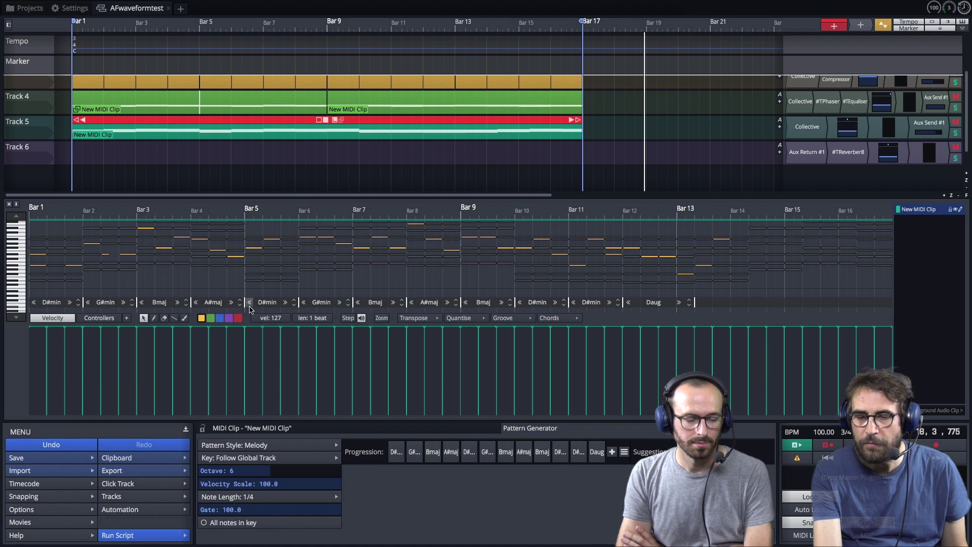
{"action": "left_click", "coordinate": [451, 452]}
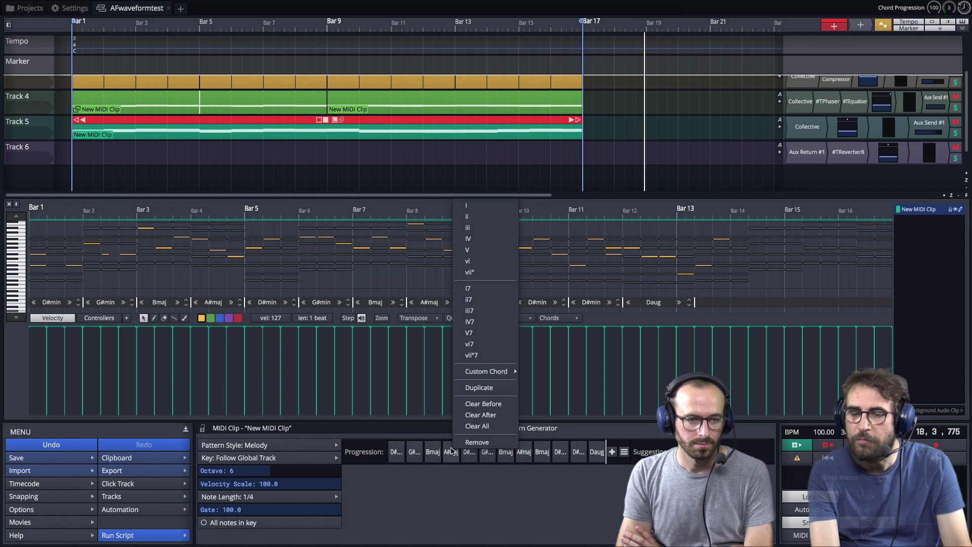
{"action": "mouse_move", "coordinate": [475, 377]}
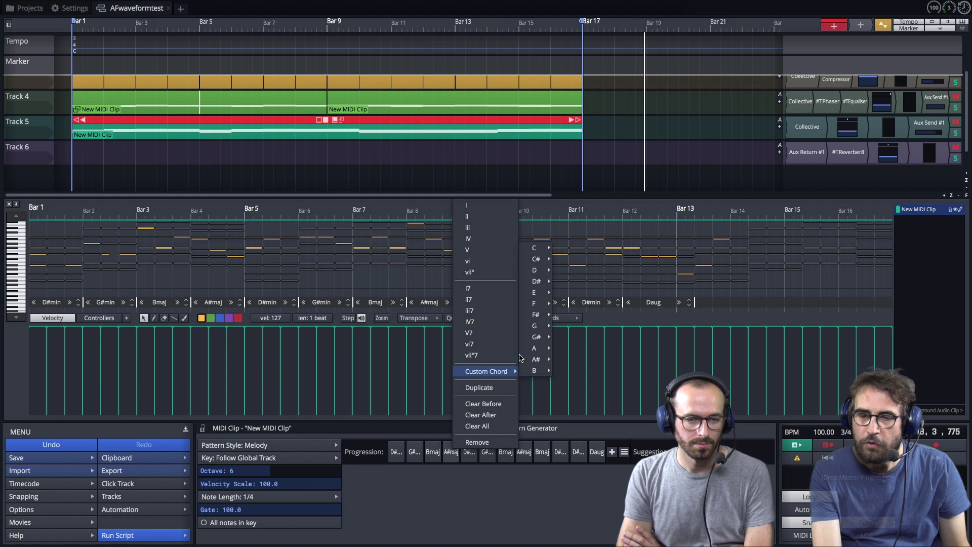
{"action": "mouse_move", "coordinate": [535, 315]}
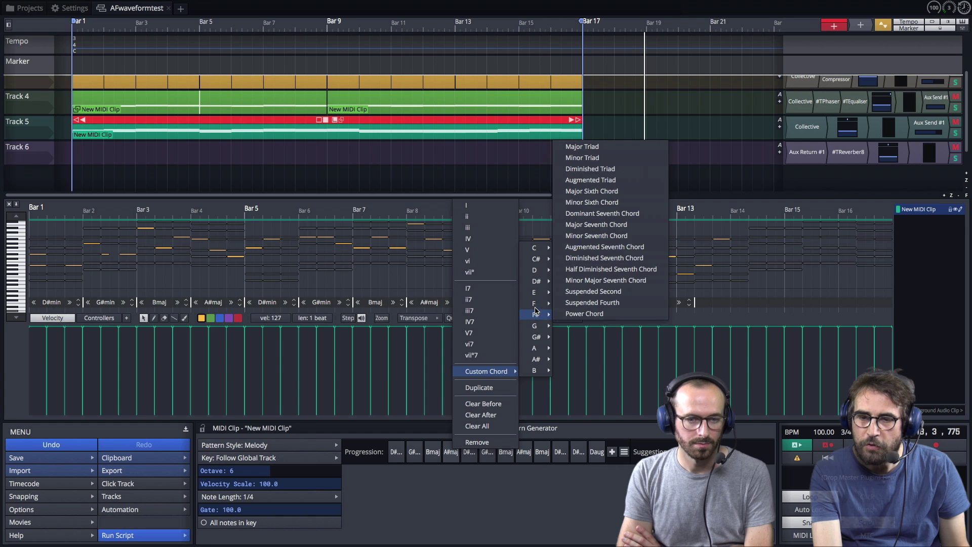
{"action": "left_click", "coordinate": [577, 296]}
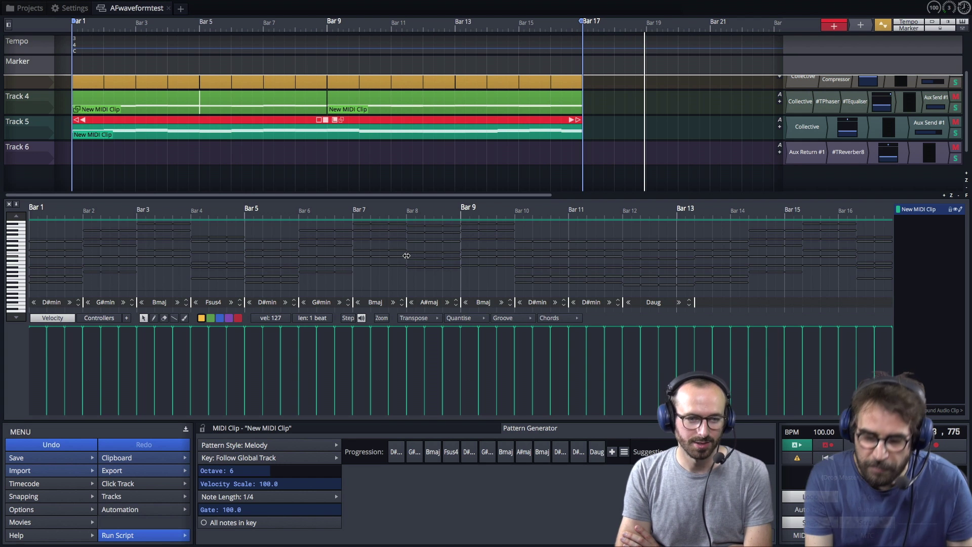
Step: Undo the chord change in the Track 5 clip's progression
{"action": "left_click", "coordinate": [1, 313]}
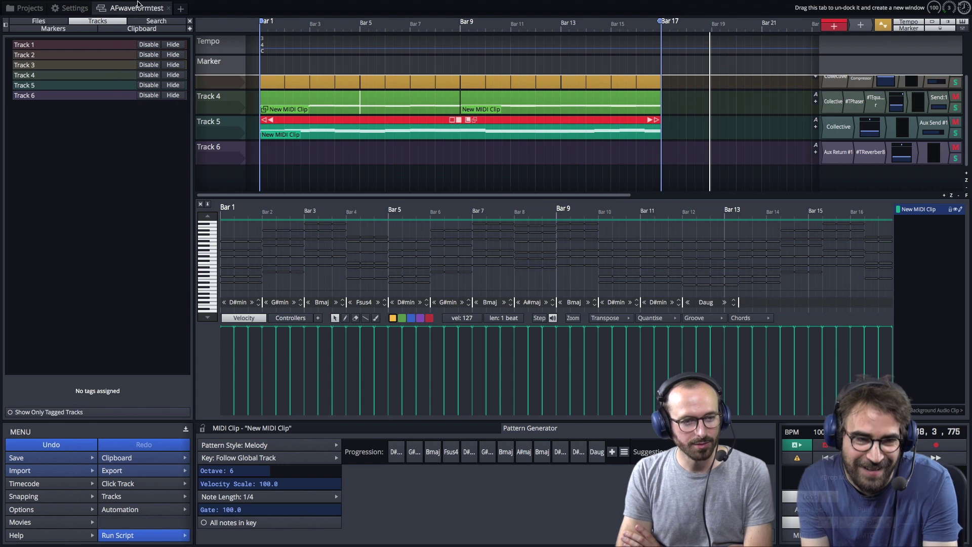
{"action": "left_click", "coordinate": [220, 179]}
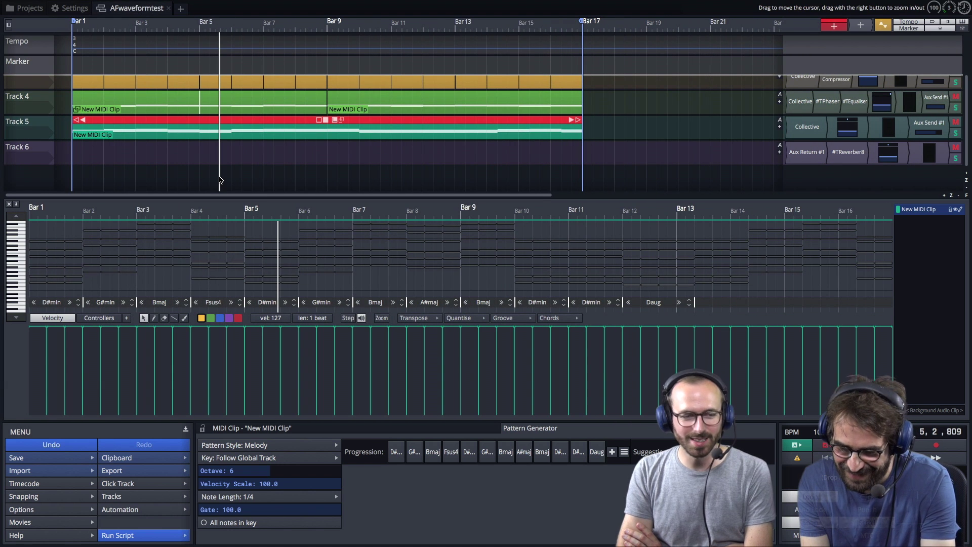
{"action": "key", "text": "ctrl+z"}
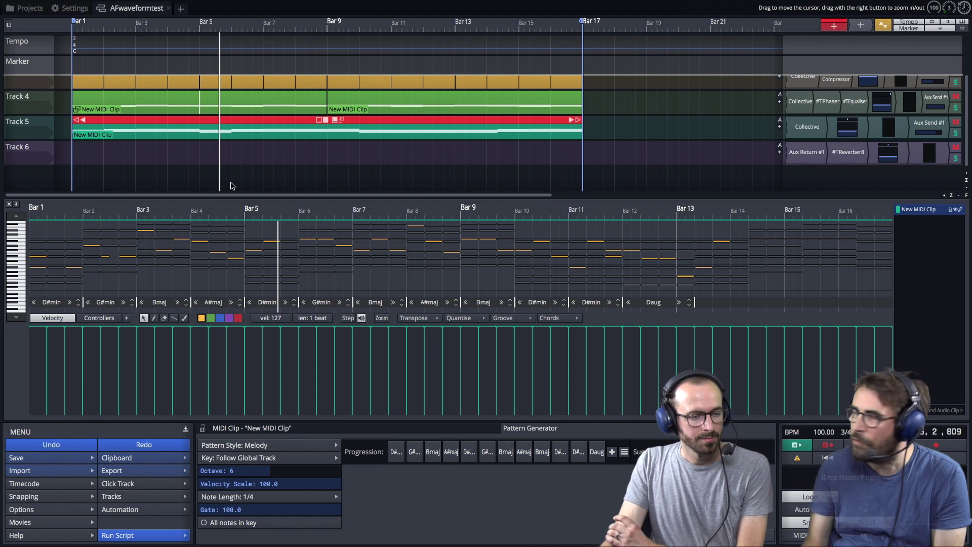
Step: Select the first step clip on Track 3 and enlarge the track to show its step grid
{"action": "scroll", "coordinate": [239, 158], "scroll_direction": "down", "scroll_amount": 1}
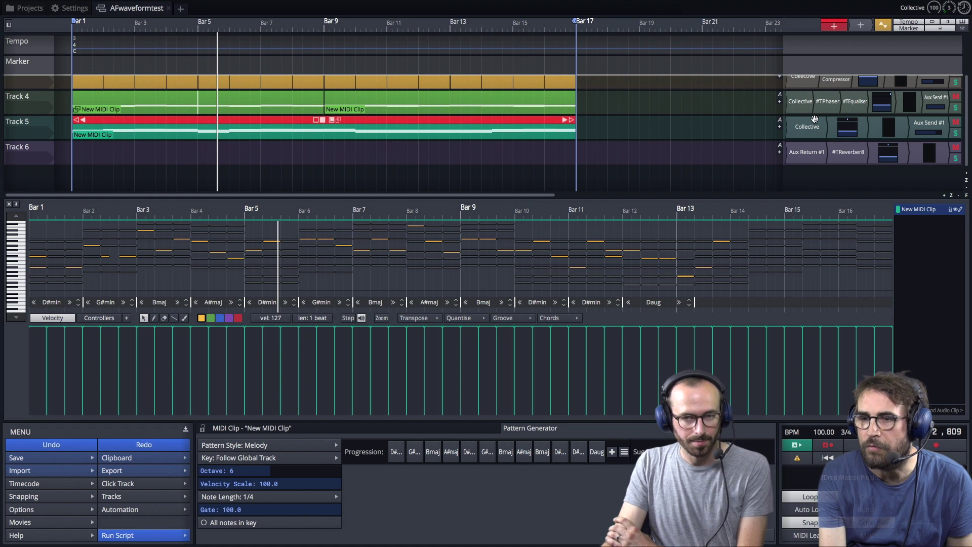
{"action": "scroll", "coordinate": [817, 121], "scroll_direction": "up", "scroll_amount": 1}
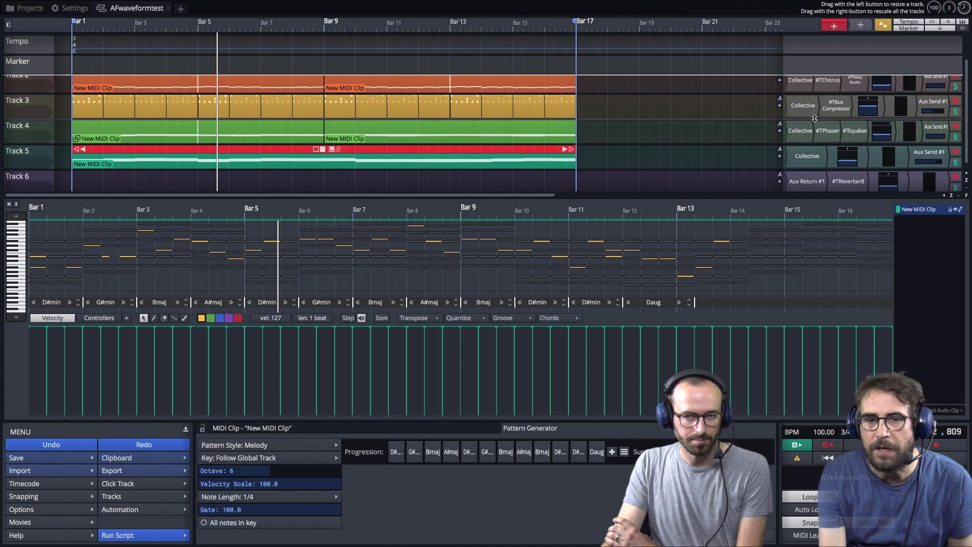
{"action": "left_click", "coordinate": [88, 112]}
{"action": "left_click", "coordinate": [90, 107]}
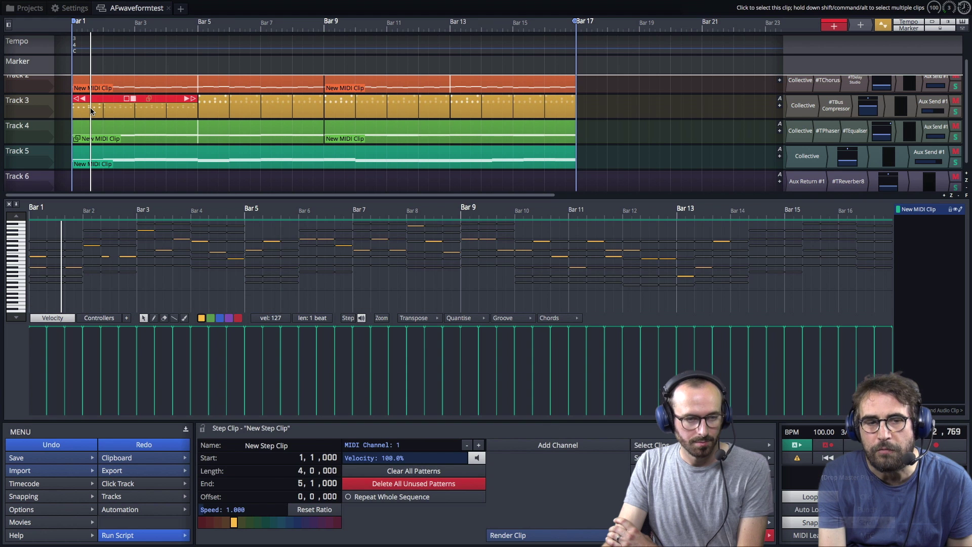
{"action": "double_click", "coordinate": [95, 99]}
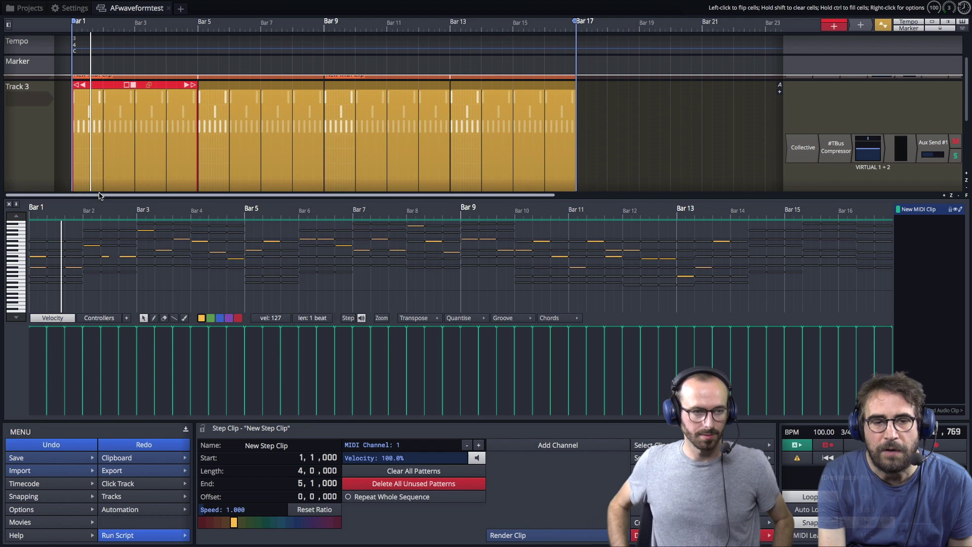
Step: Close the MIDI editor and randomise each step of Pattern 1 in Track 3's first step clip
{"action": "left_click", "coordinate": [10, 205]}
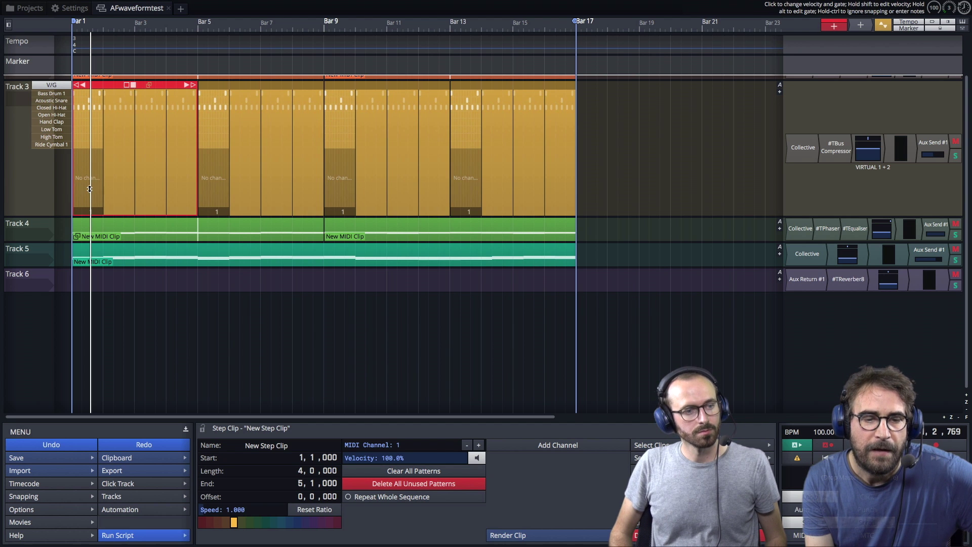
{"action": "right_click", "coordinate": [88, 137]}
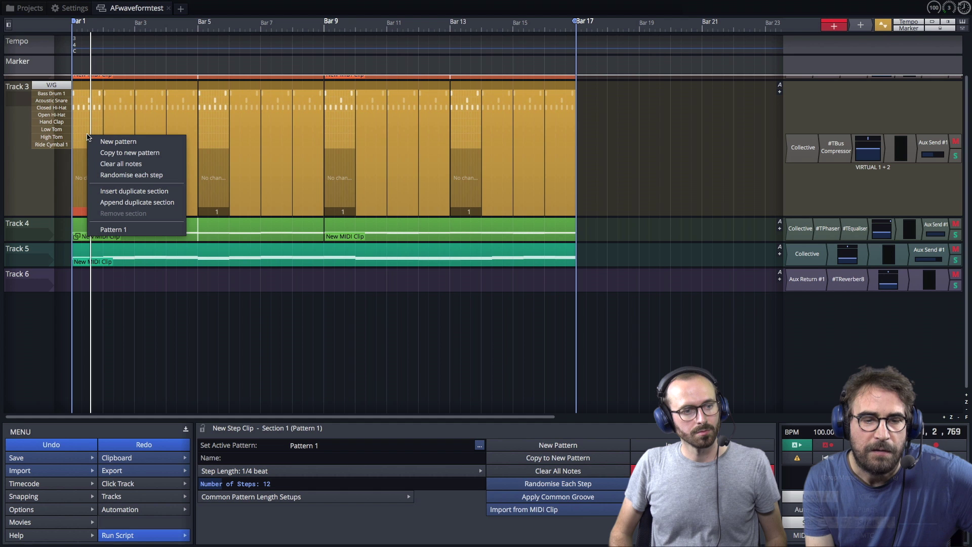
{"action": "left_click", "coordinate": [130, 175]}
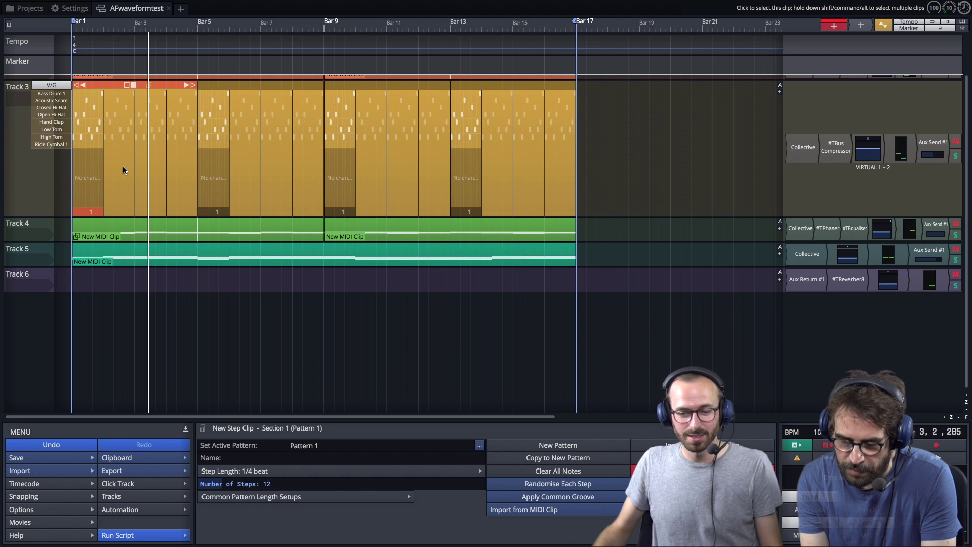
Step: Undo the step randomisation of Pattern 1 in Track 3's first step clip
{"action": "key", "text": "ctrl+z"}
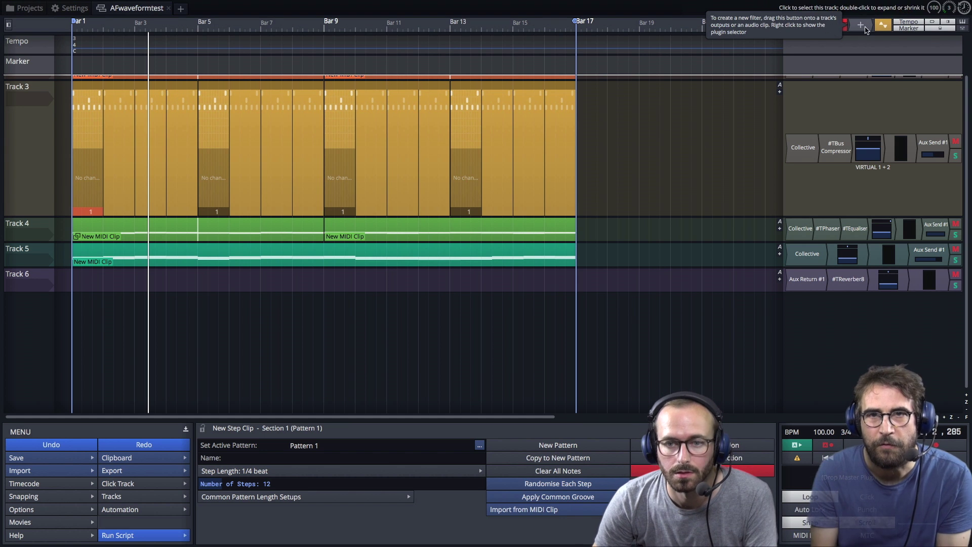
Step: Insert the Master Mix plugin from the Waveform Plugins on the project's master output
{"action": "left_click_drag", "start_coordinate": [830, 26], "coordinate": [846, 271]}
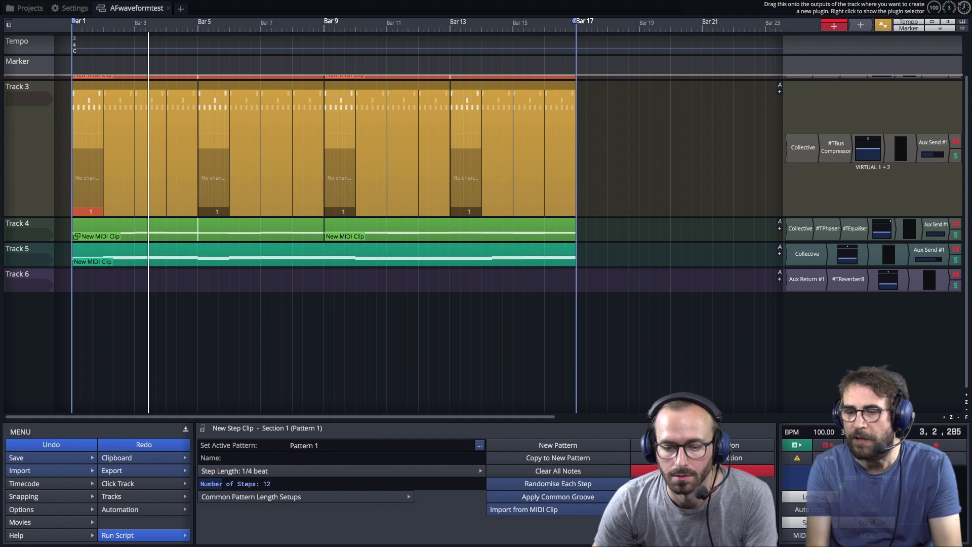
{"action": "mouse_move", "coordinate": [803, 461]}
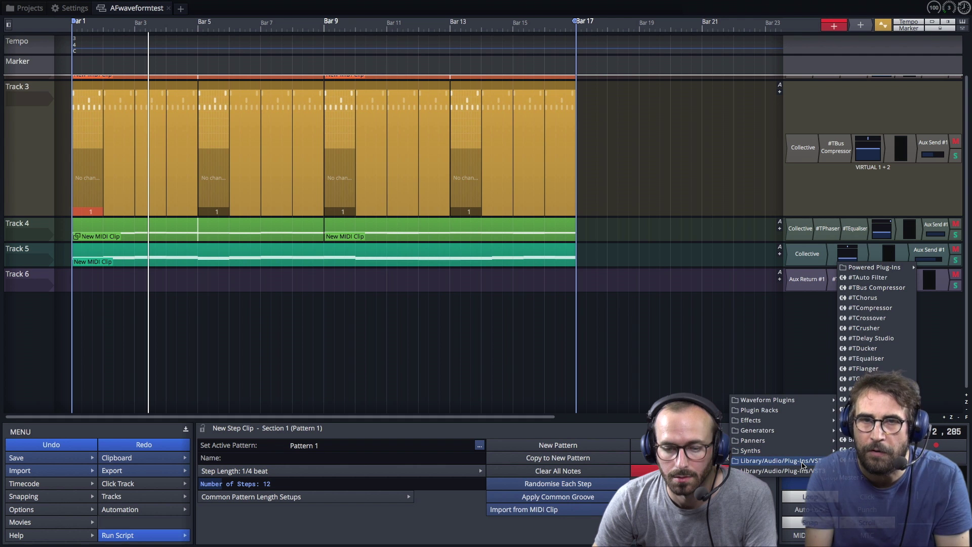
{"action": "mouse_move", "coordinate": [816, 404]}
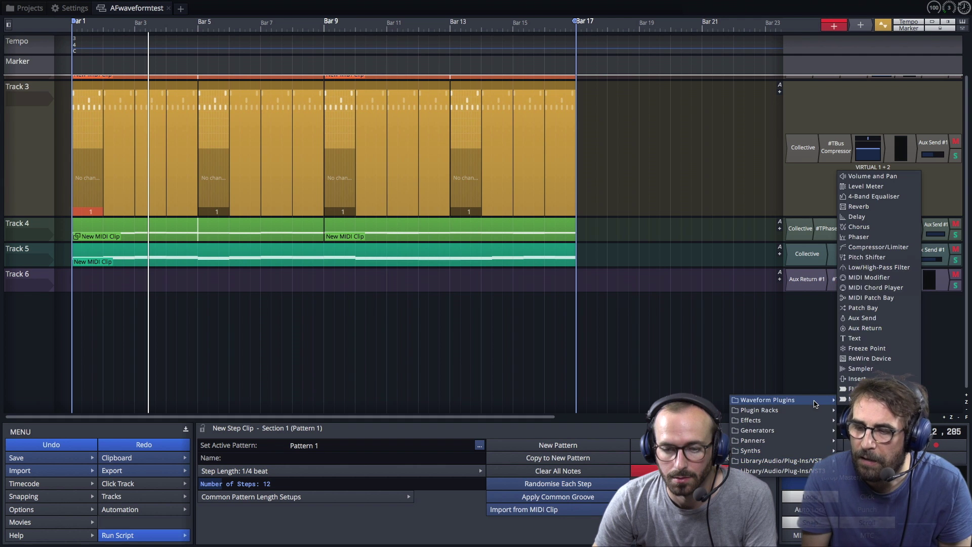
{"action": "left_click", "coordinate": [846, 400]}
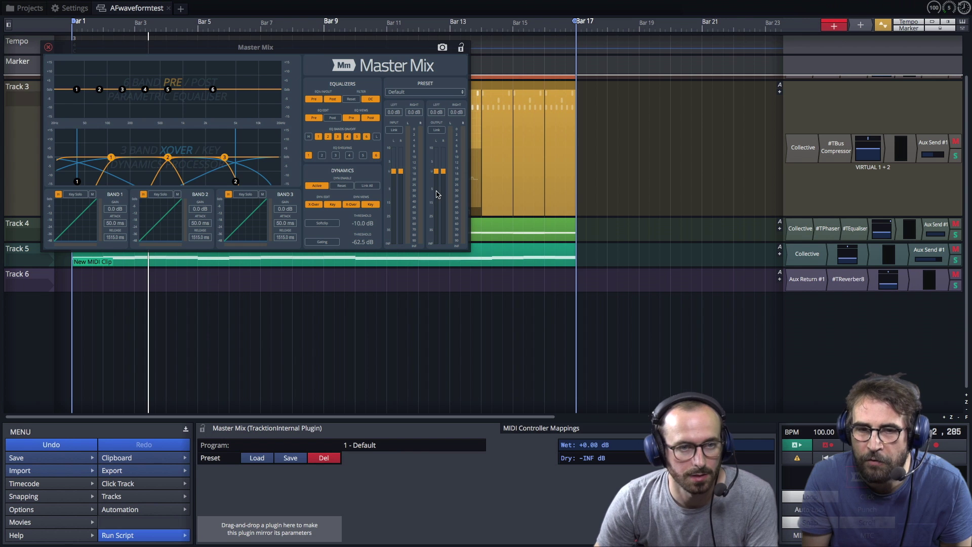
Step: Examine Master Mix's equaliser and dynamics controls, toggle the pre equaliser off and on, and close the plugin window
{"action": "left_click_drag", "start_coordinate": [405, 50], "coordinate": [633, 196]}
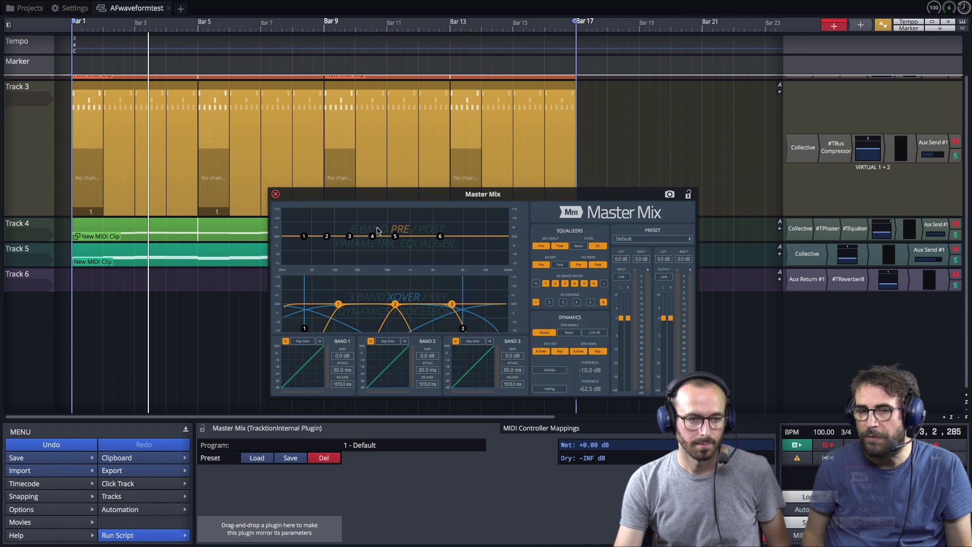
{"action": "left_click", "coordinate": [544, 246]}
{"action": "left_click", "coordinate": [547, 247]}
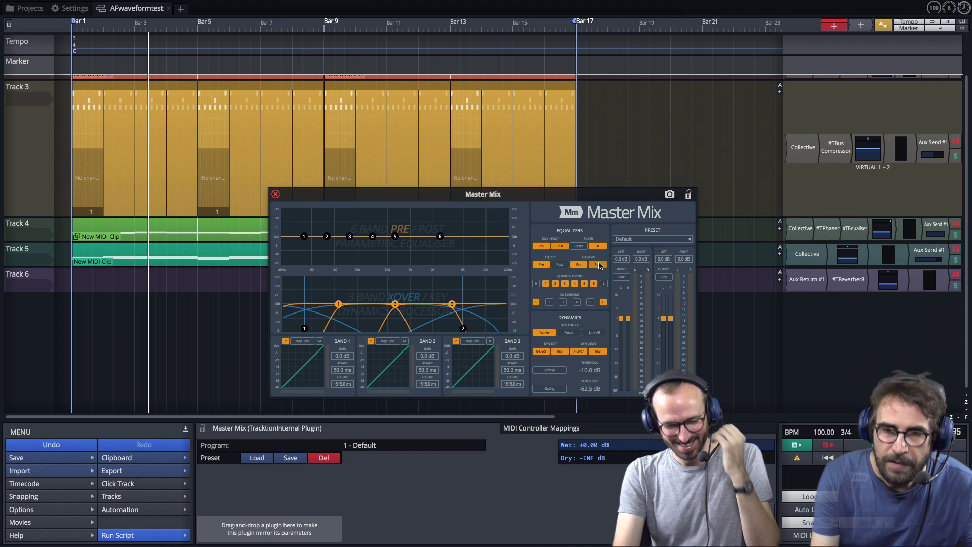
{"action": "left_click", "coordinate": [276, 195]}
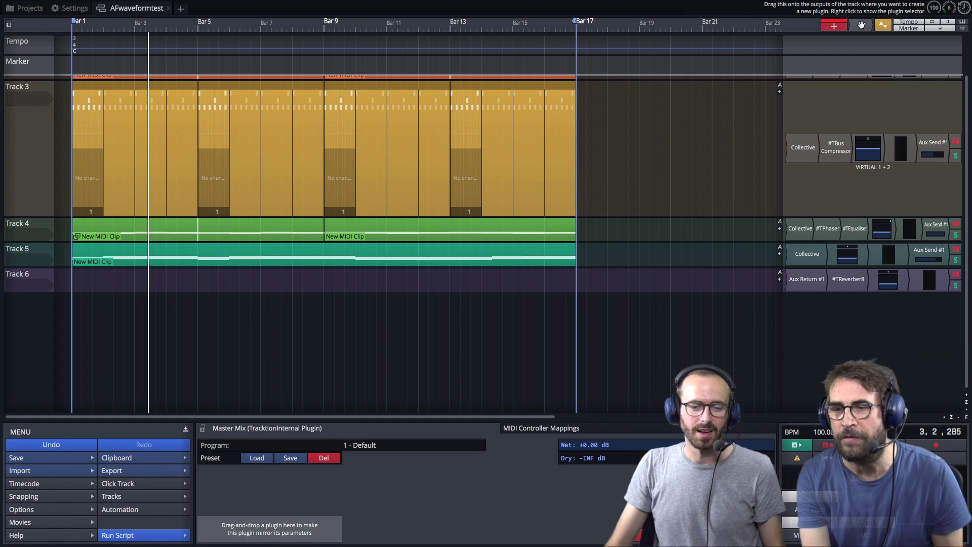
Step: Open the #TPhaser plugin on Track 4 to view its controls
{"action": "mouse_move", "coordinate": [861, 25]}
{"action": "left_mouse_down"}
{"action": "mouse_move", "coordinate": [824, 124]}
{"action": "mouse_move", "coordinate": [810, 238]}
{"action": "mouse_move", "coordinate": [860, 24]}
{"action": "left_mouse_up"}
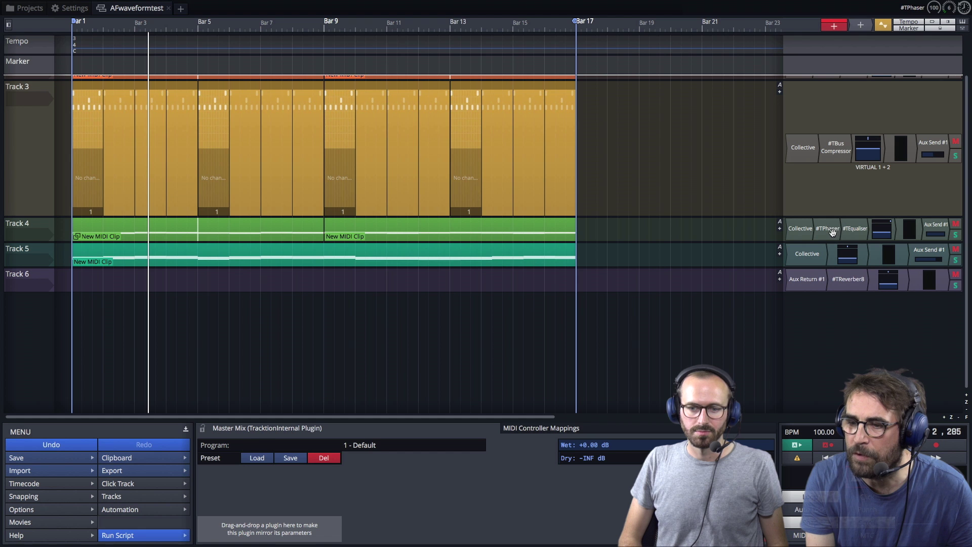
{"action": "double_click", "coordinate": [832, 232]}
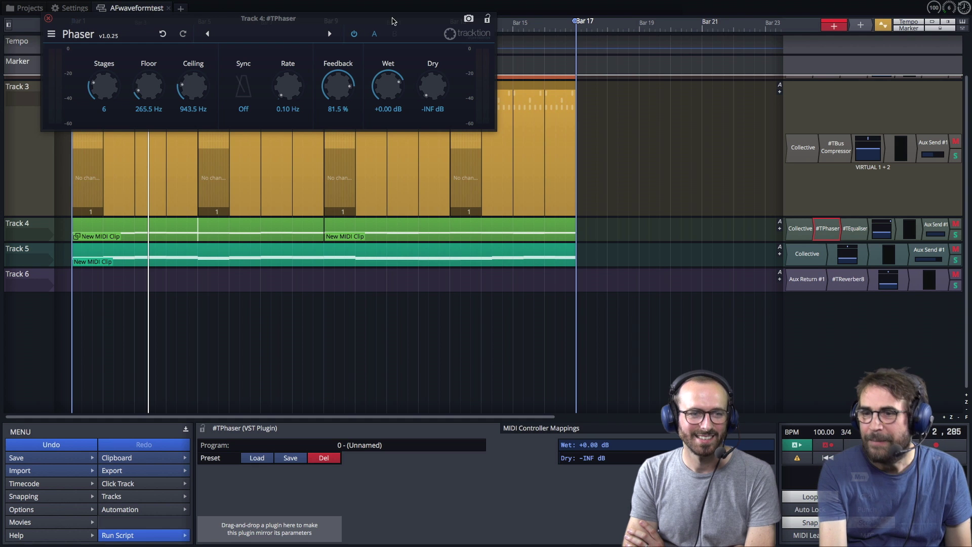
Step: Browse the plugin categories and built-in Waveform Plugins available for Track 3's chain, and dismiss the list without inserting anything
{"action": "left_click_drag", "start_coordinate": [861, 27], "coordinate": [813, 149]}
{"action": "mouse_move", "coordinate": [813, 150]}
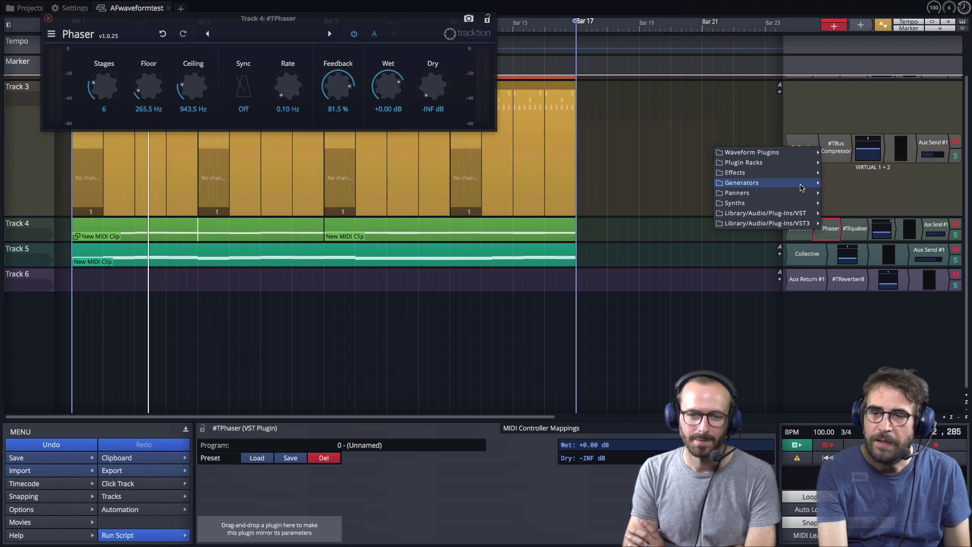
{"action": "mouse_move", "coordinate": [798, 217]}
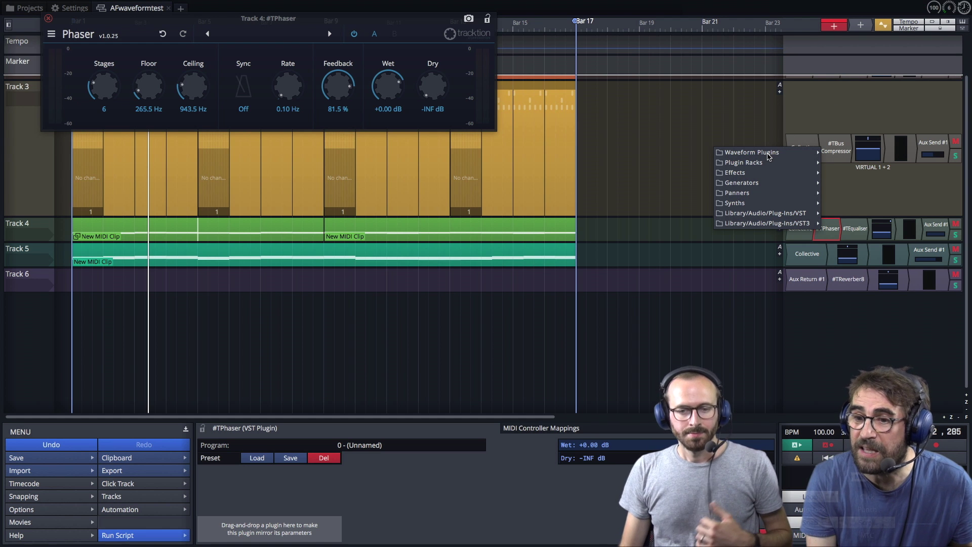
{"action": "mouse_move", "coordinate": [752, 188]}
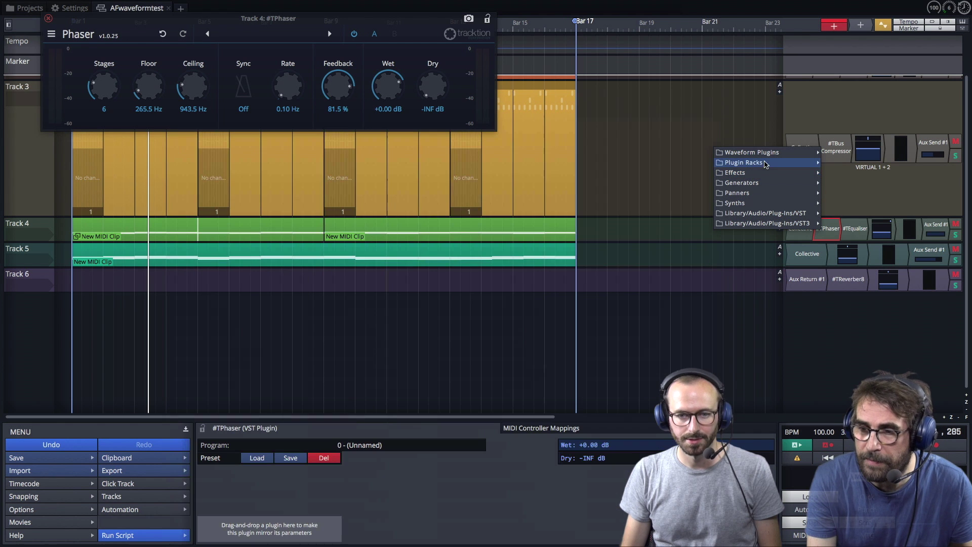
{"action": "mouse_move", "coordinate": [757, 152]}
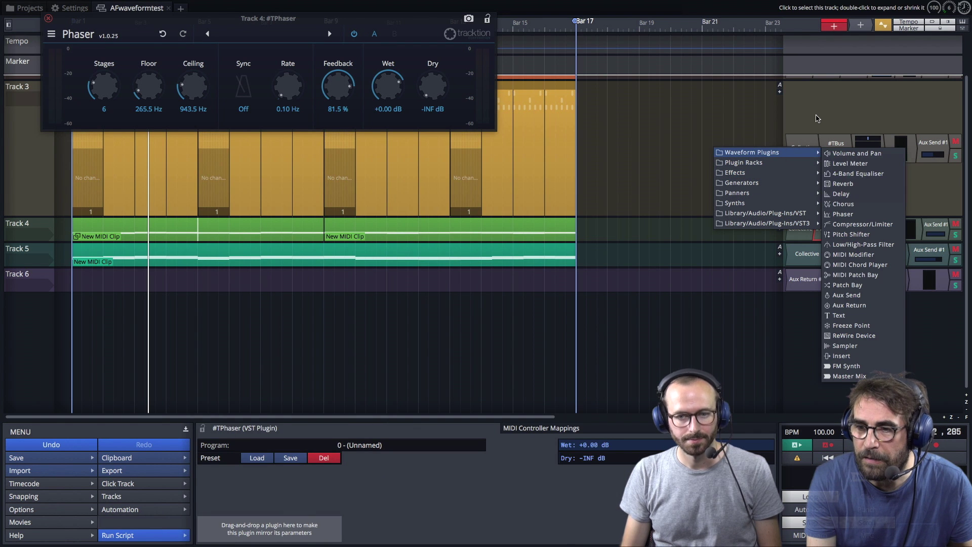
{"action": "left_click", "coordinate": [817, 118]}
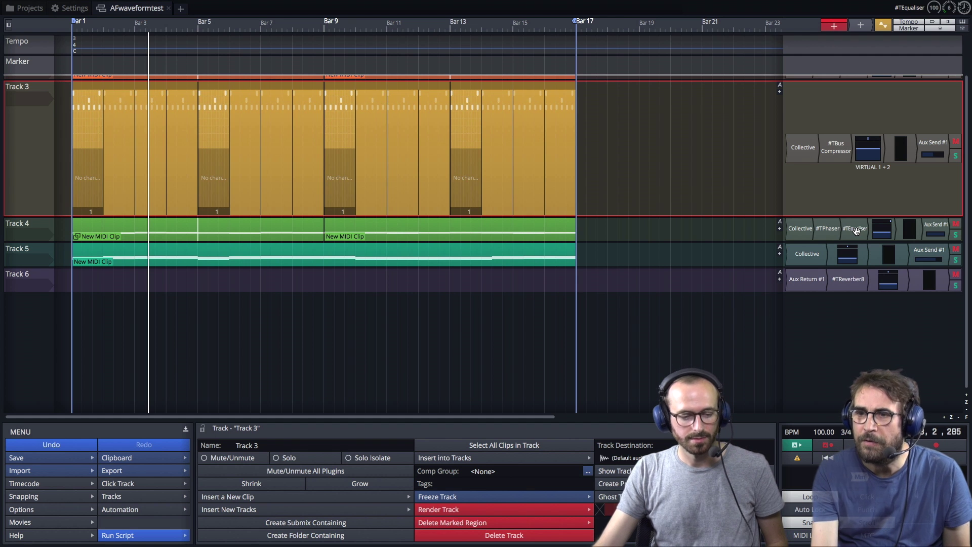
Step: Insert the #TDelay Studio VST plugin on Track 4 between Collective and #TPhaser, and close its window
{"action": "left_click_drag", "start_coordinate": [887, 27], "coordinate": [812, 231]}
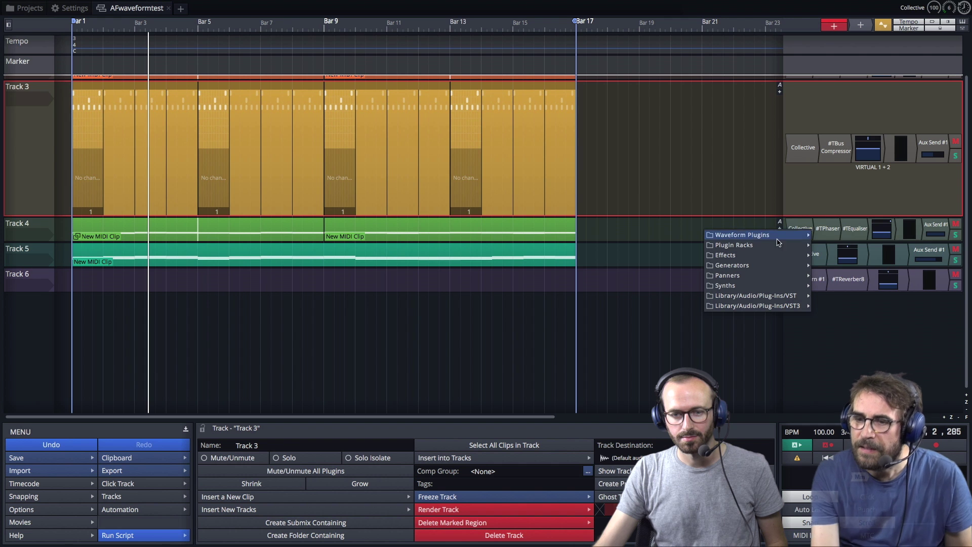
{"action": "mouse_move", "coordinate": [749, 249]}
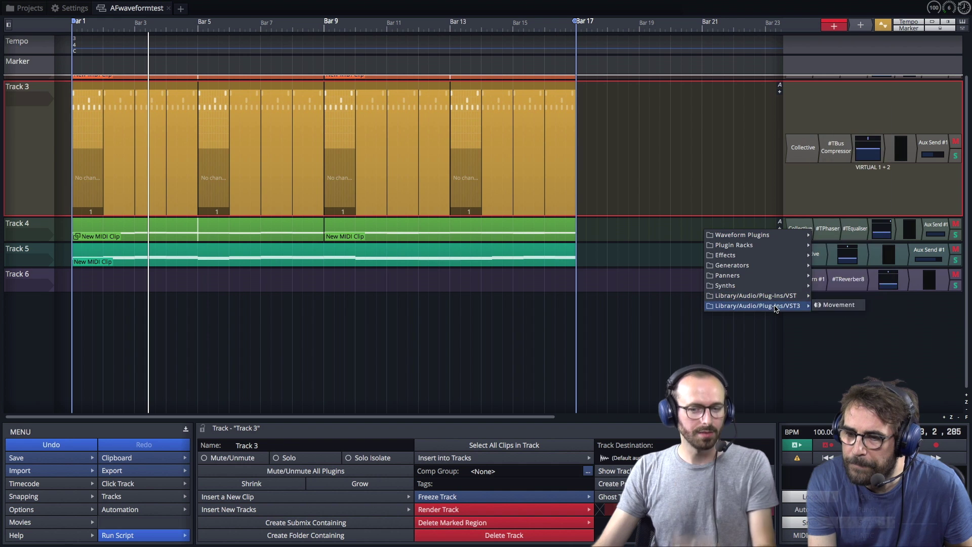
{"action": "mouse_move", "coordinate": [790, 298]}
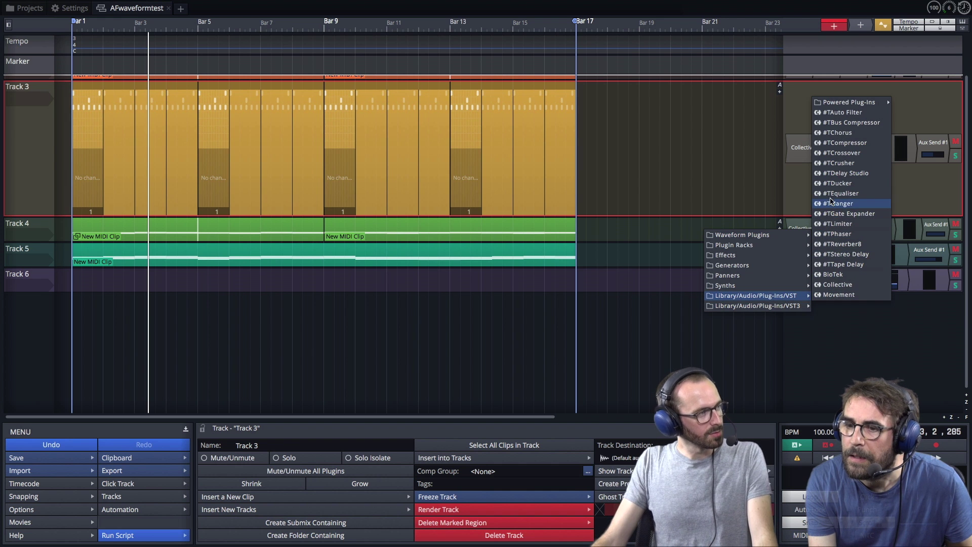
{"action": "left_click", "coordinate": [844, 174]}
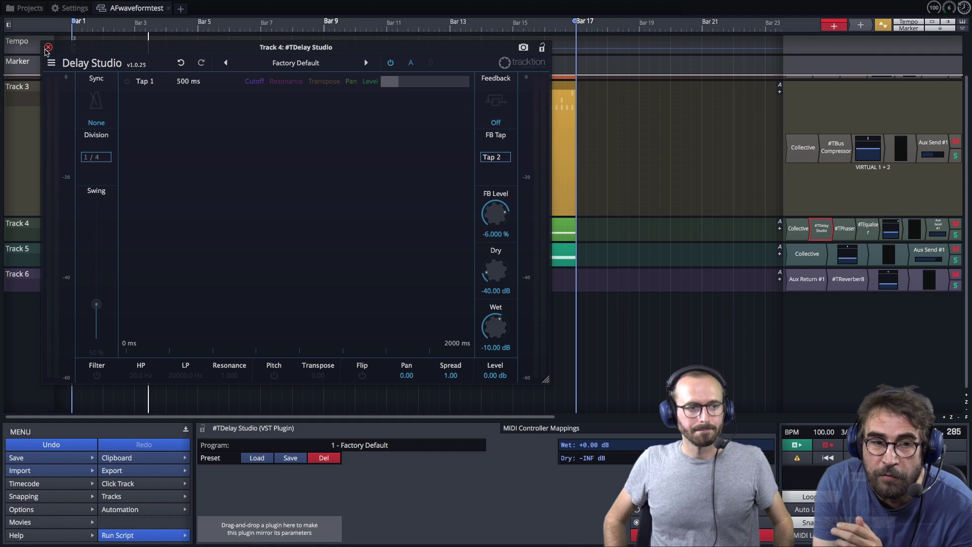
{"action": "left_click", "coordinate": [48, 47]}
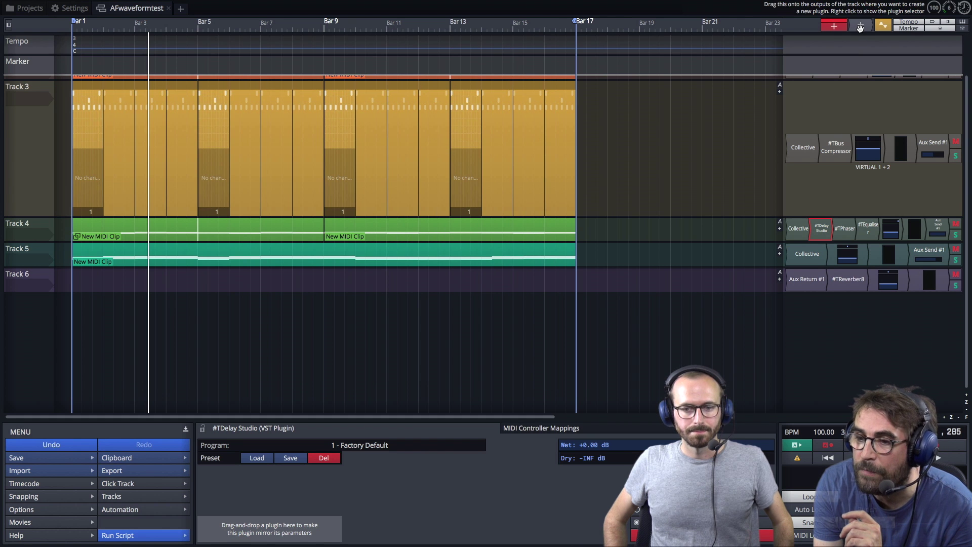
Step: Open Track 4's #TEqualiser and add a third Peak Notch band at about 12959 Hz with about +2.65 dB gain
{"action": "double_click", "coordinate": [868, 228]}
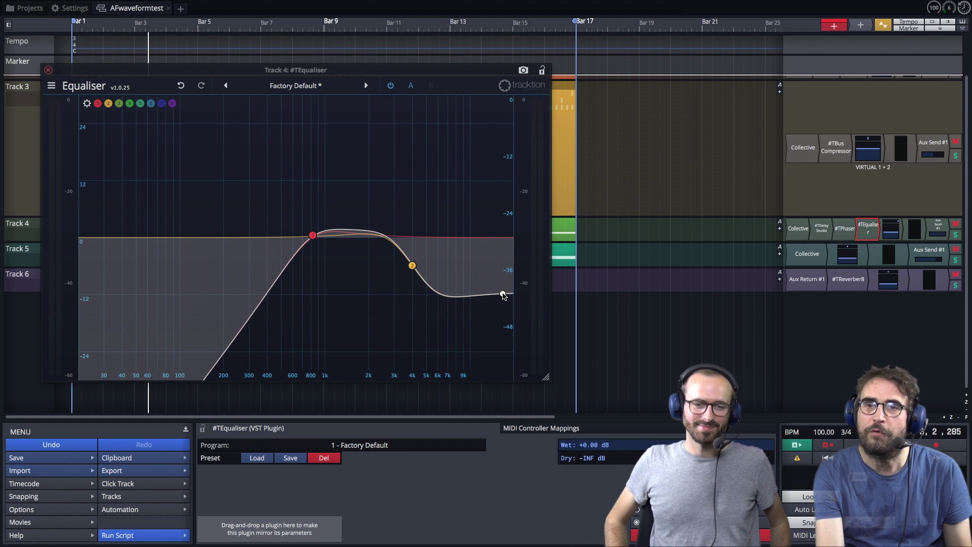
{"action": "double_click", "coordinate": [503, 295]}
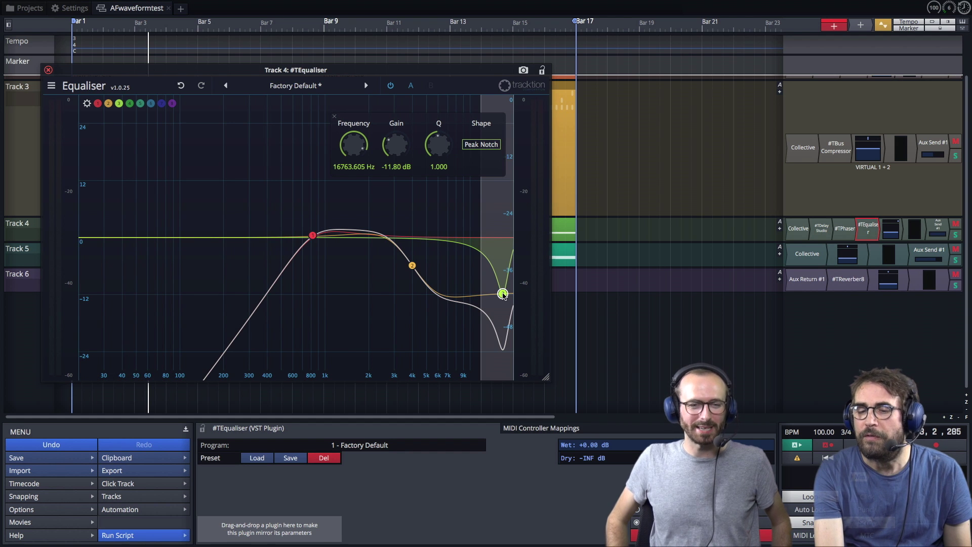
{"action": "left_click_drag", "start_coordinate": [503, 295], "coordinate": [486, 225]}
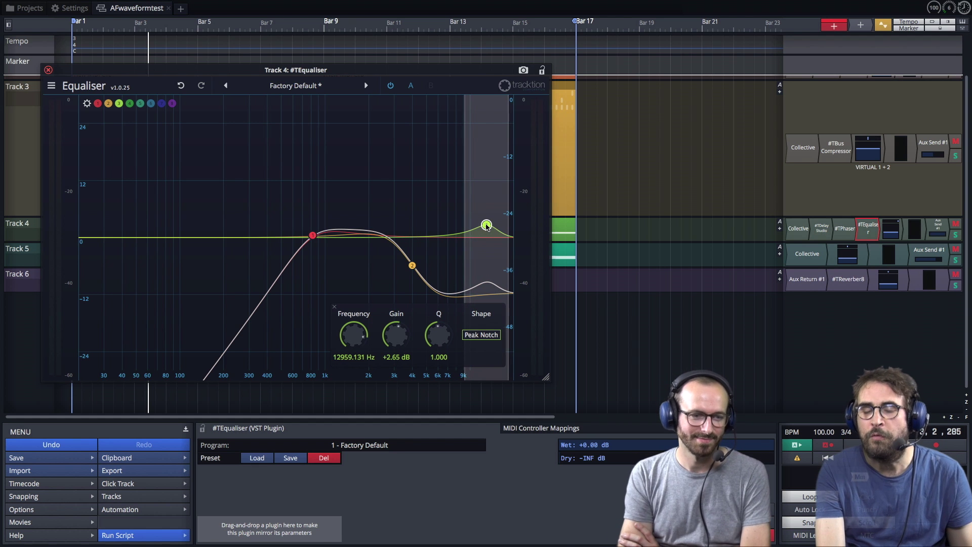
Step: Examine the filter shape options of the equaliser's third band, dismiss them and move the equaliser window clear
{"action": "right_click", "coordinate": [486, 225]}
{"action": "mouse_move", "coordinate": [479, 244]}
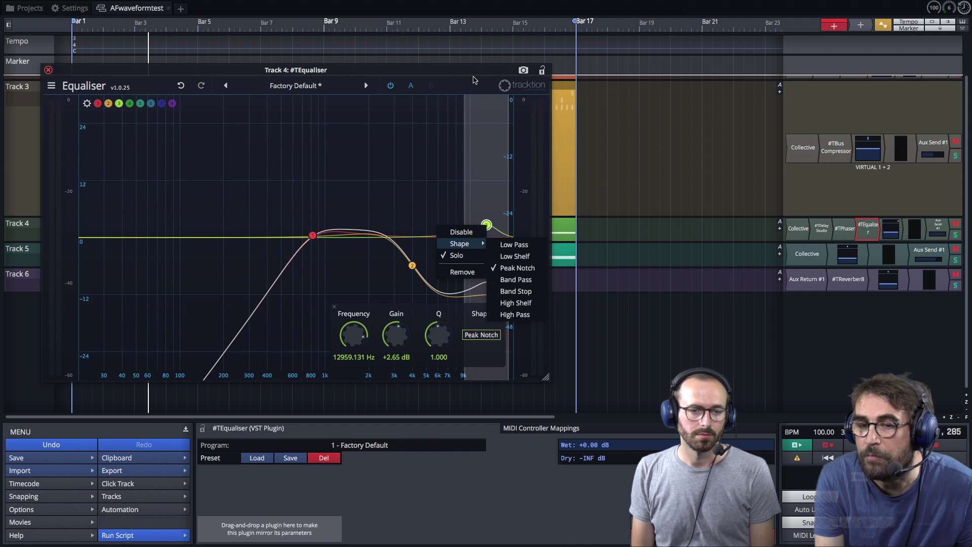
{"action": "left_click", "coordinate": [471, 96]}
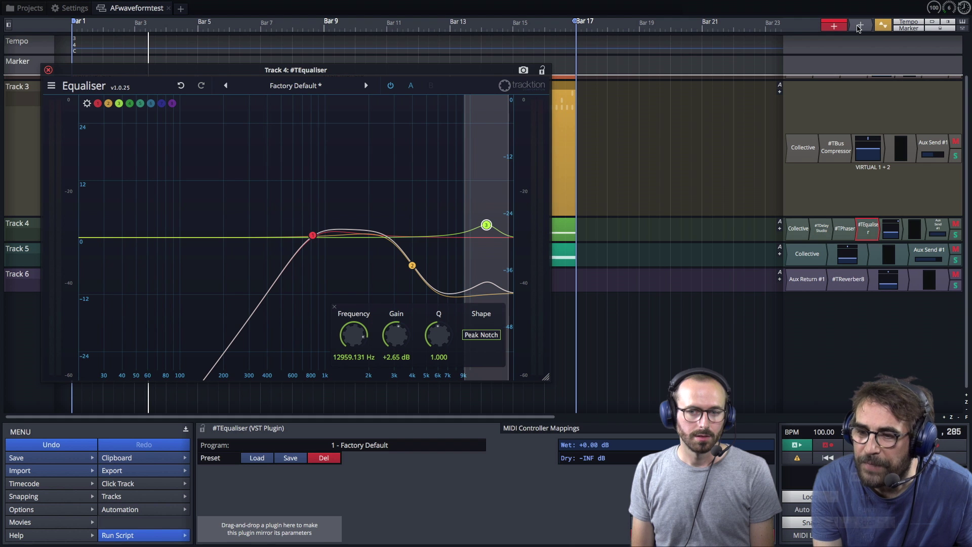
{"action": "left_click_drag", "start_coordinate": [489, 74], "coordinate": [481, 96]}
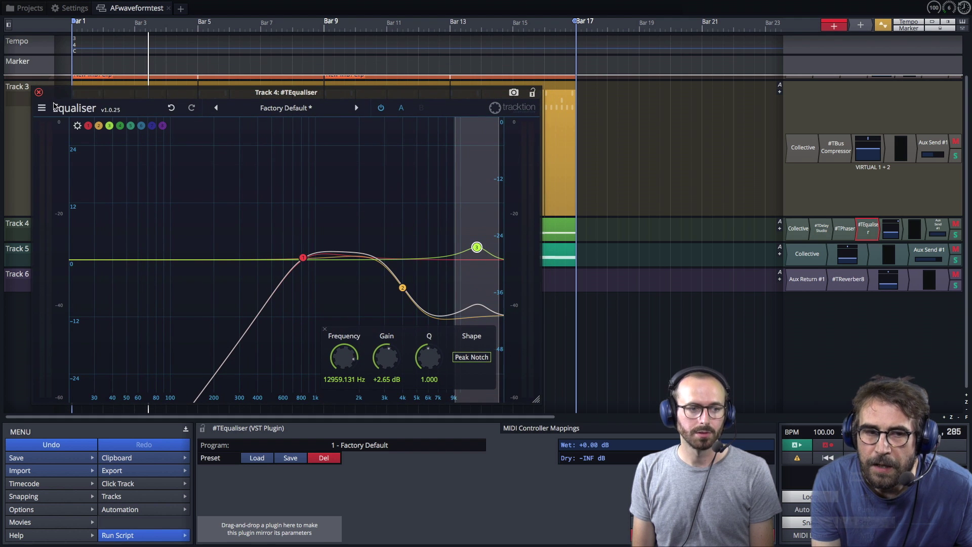
Step: Switch Track 6's #TReverber8 to the Small Room Vocal preset and close its window
{"action": "left_click_drag", "start_coordinate": [863, 24], "coordinate": [837, 261]}
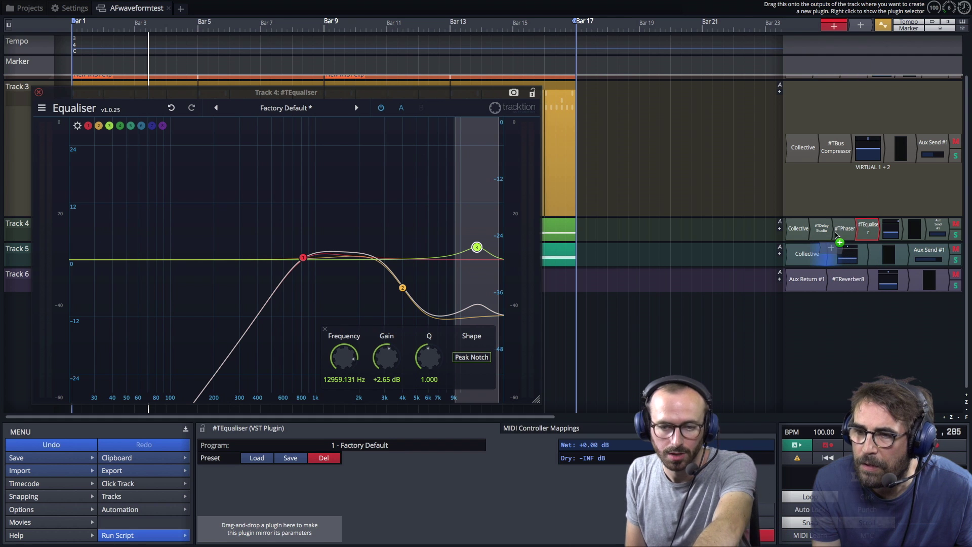
{"action": "double_click", "coordinate": [848, 278]}
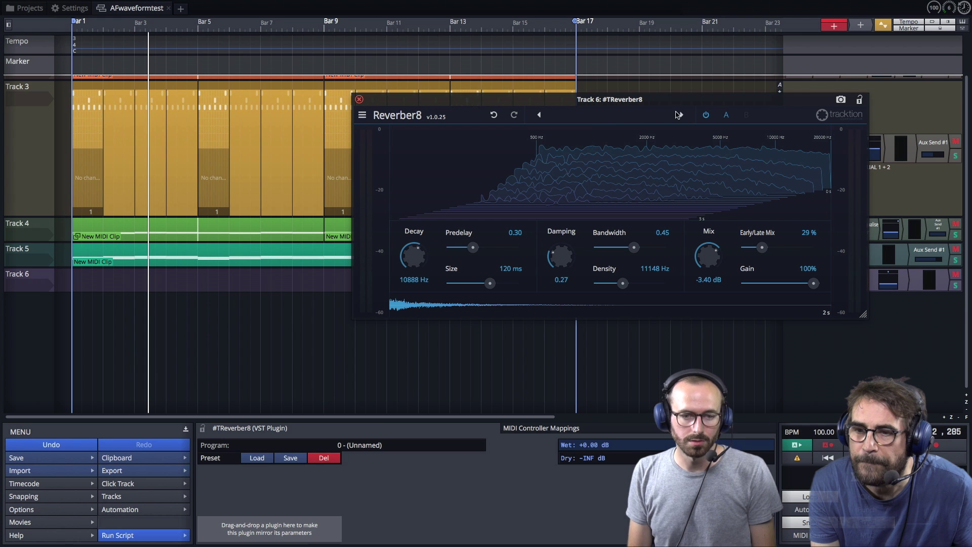
{"action": "left_click", "coordinate": [681, 116]}
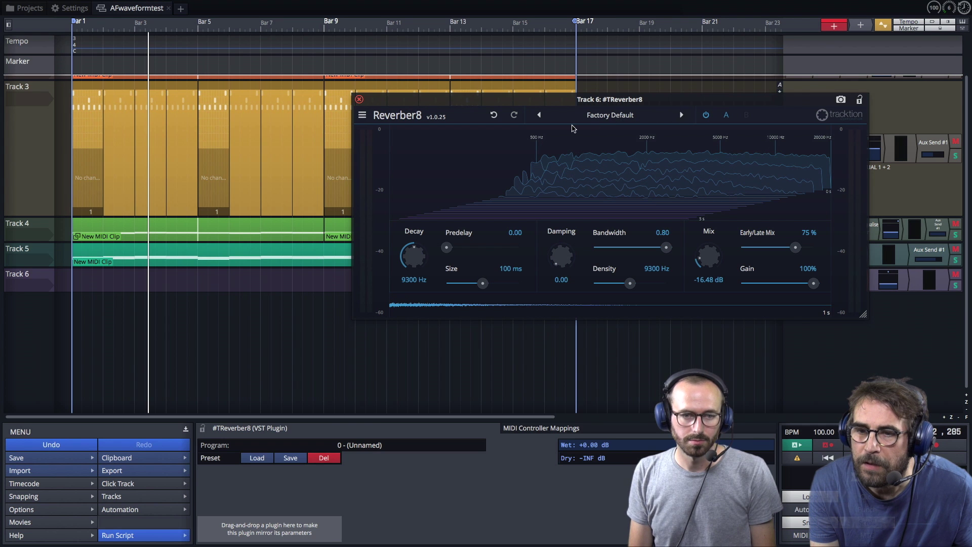
{"action": "left_click", "coordinate": [539, 116]}
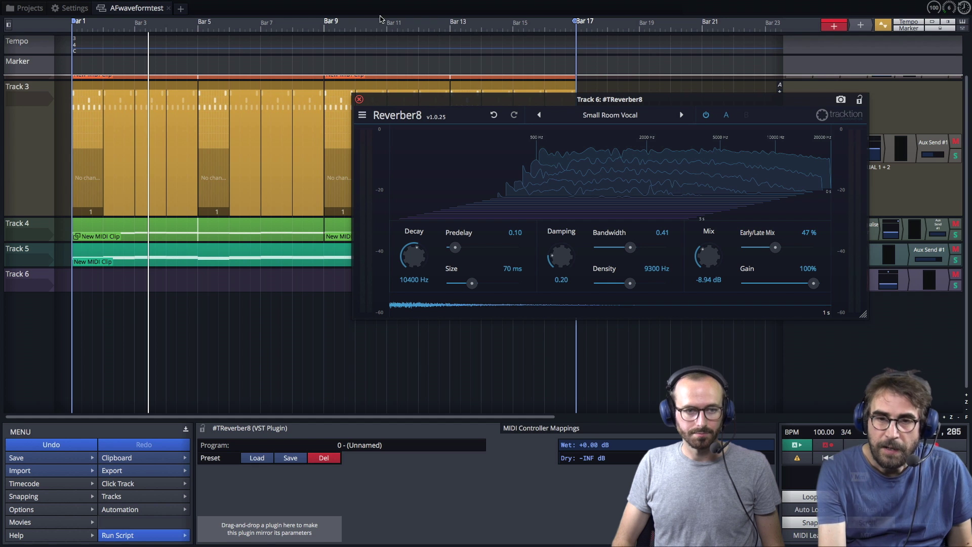
{"action": "left_click", "coordinate": [359, 100]}
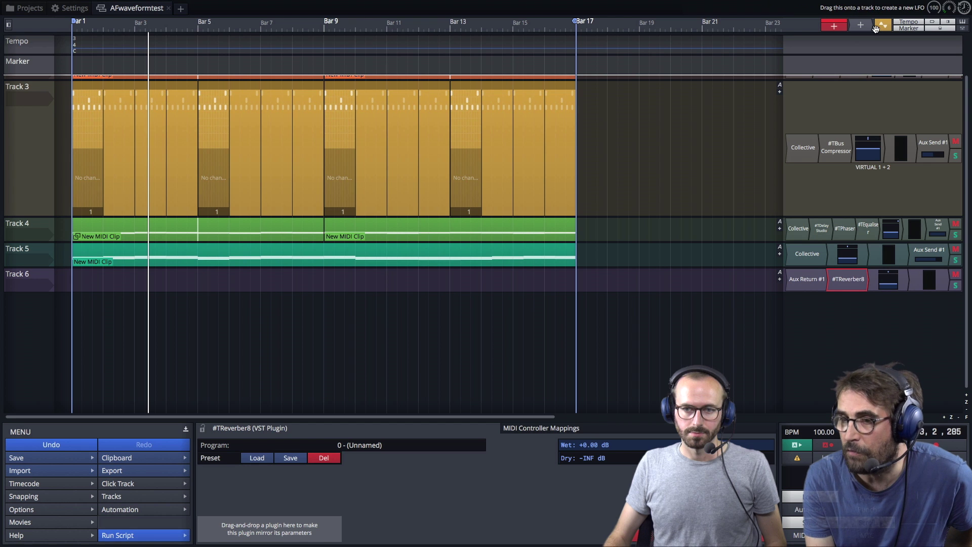
Step: Create a new track below Track 6
{"action": "mouse_move", "coordinate": [861, 26]}
{"action": "left_mouse_down"}
{"action": "mouse_move", "coordinate": [784, 246]}
{"action": "mouse_move", "coordinate": [784, 302]}
{"action": "mouse_move", "coordinate": [786, 256]}
{"action": "mouse_move", "coordinate": [858, 30]}
{"action": "left_mouse_up"}
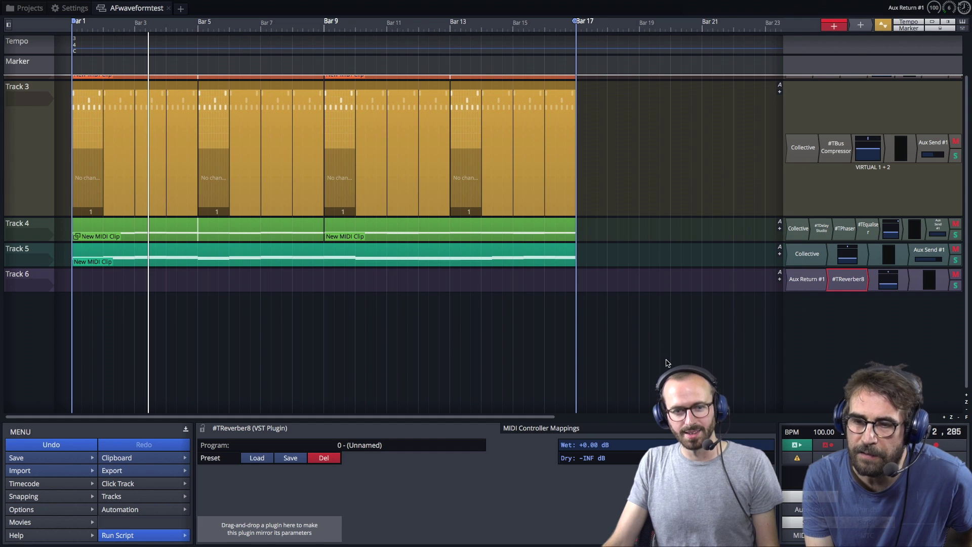
{"action": "right_click", "coordinate": [48, 326]}
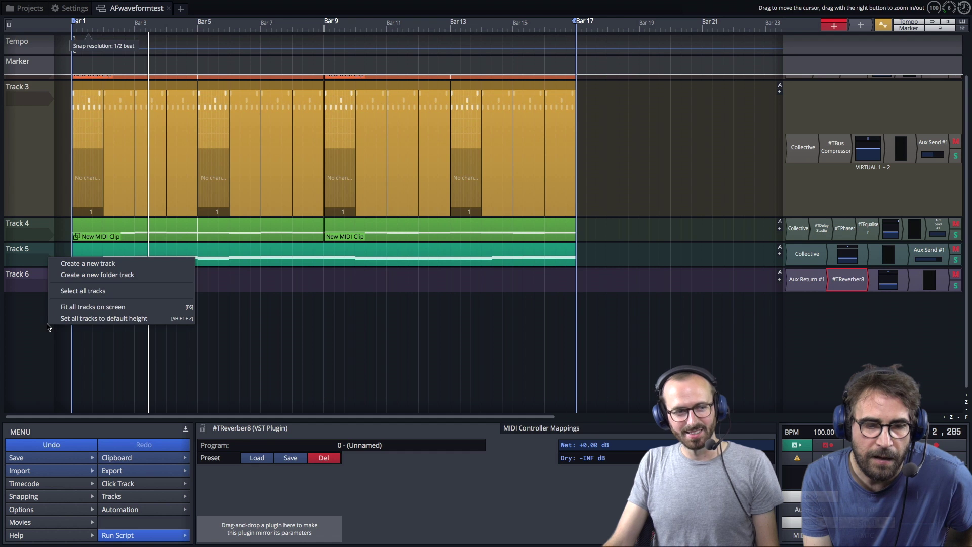
{"action": "left_click", "coordinate": [96, 264]}
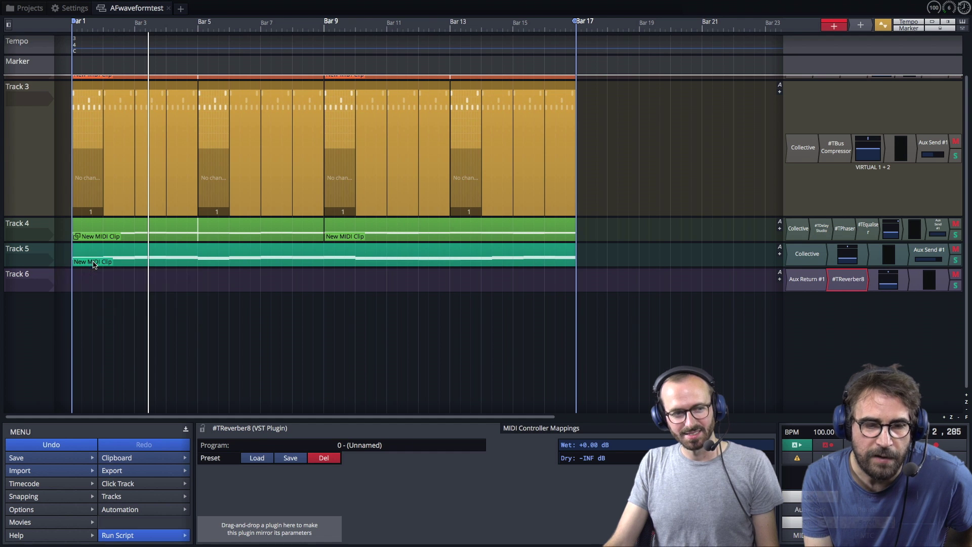
Step: Insert the BioTek synth from the VST plug-ins library on Track 7
{"action": "left_click_drag", "start_coordinate": [860, 25], "coordinate": [785, 347]}
{"action": "mouse_move", "coordinate": [833, 26]}
{"action": "left_mouse_down"}
{"action": "mouse_move", "coordinate": [798, 138]}
{"action": "mouse_move", "coordinate": [797, 360]}
{"action": "mouse_move", "coordinate": [788, 348]}
{"action": "left_mouse_up"}
{"action": "left_click_drag", "start_coordinate": [861, 25], "coordinate": [788, 350]}
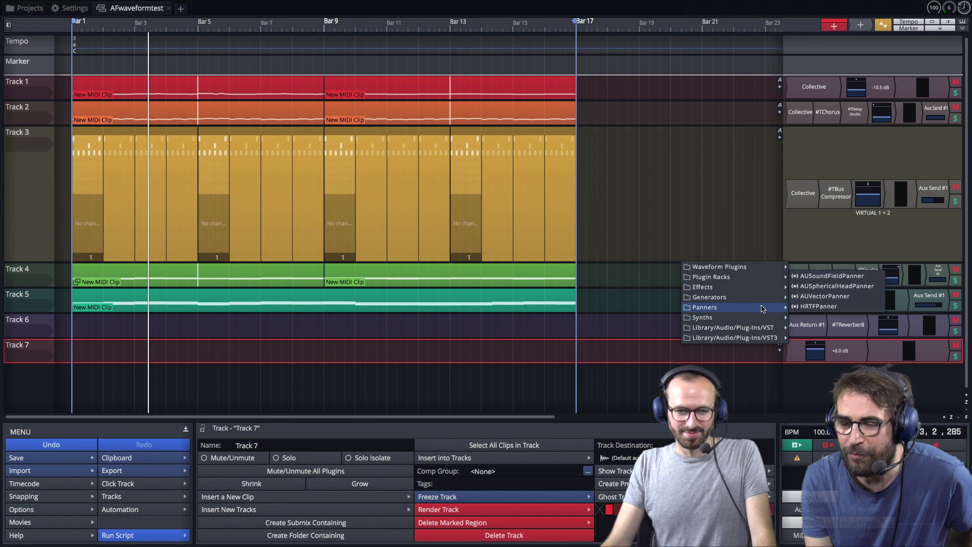
{"action": "mouse_move", "coordinate": [762, 319]}
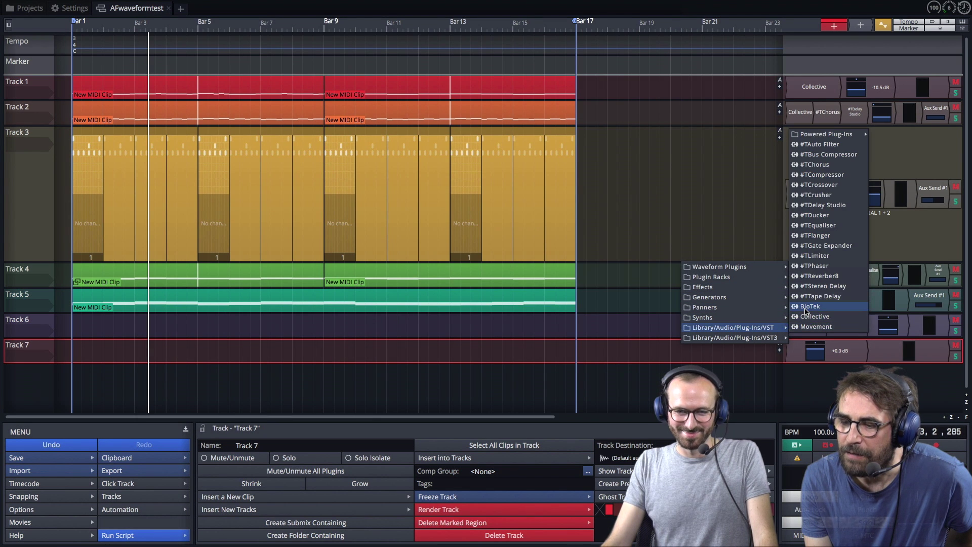
{"action": "left_click", "coordinate": [810, 306]}
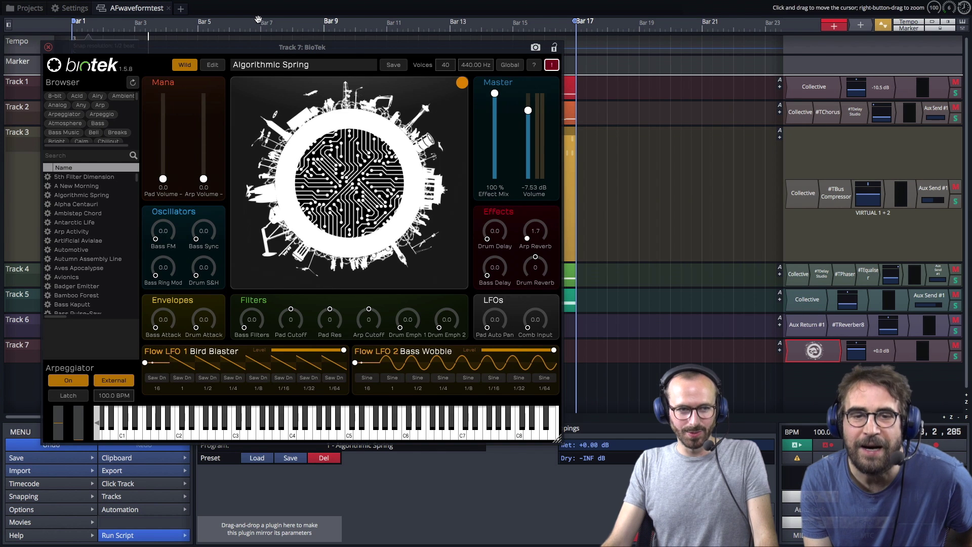
Step: Play several notes between C4 and C5 to audition BioTek's Algorithmic Spring preset
{"action": "left_click", "coordinate": [333, 431]}
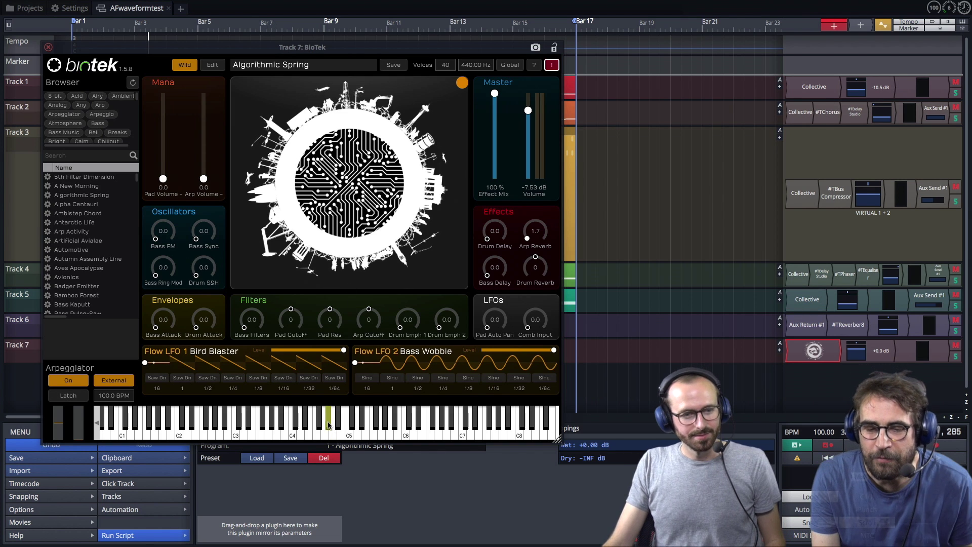
{"action": "left_click", "coordinate": [325, 431]}
{"action": "left_click", "coordinate": [321, 430]}
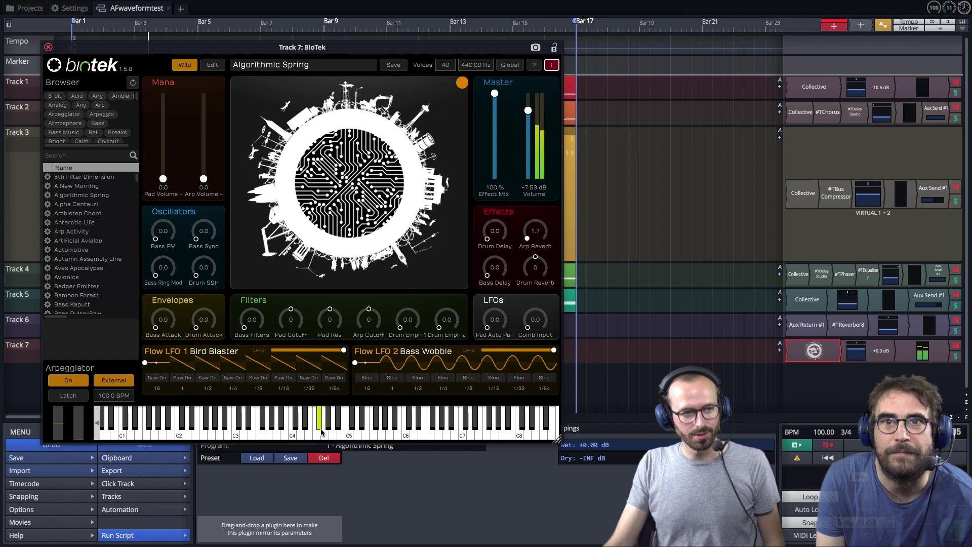
{"action": "left_click", "coordinate": [321, 431]}
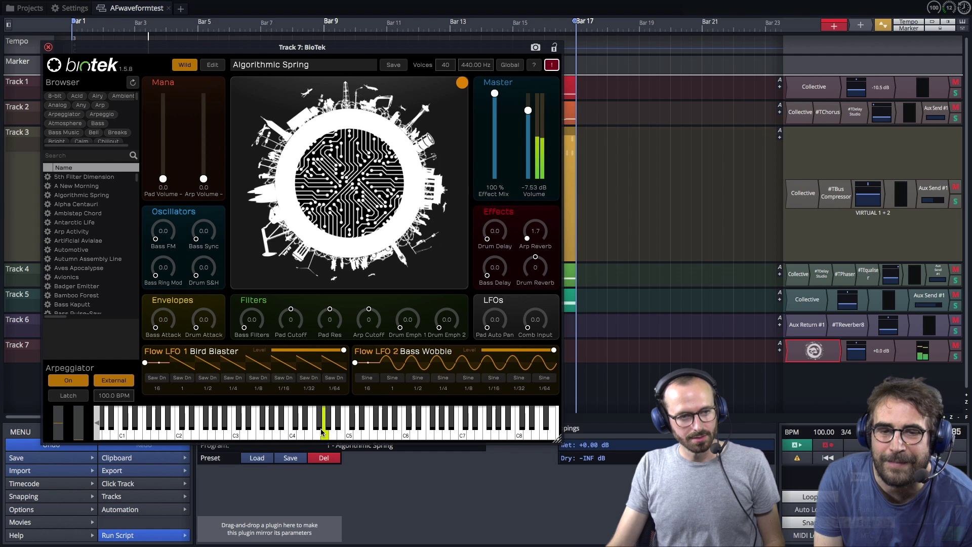
{"action": "left_click", "coordinate": [321, 427]}
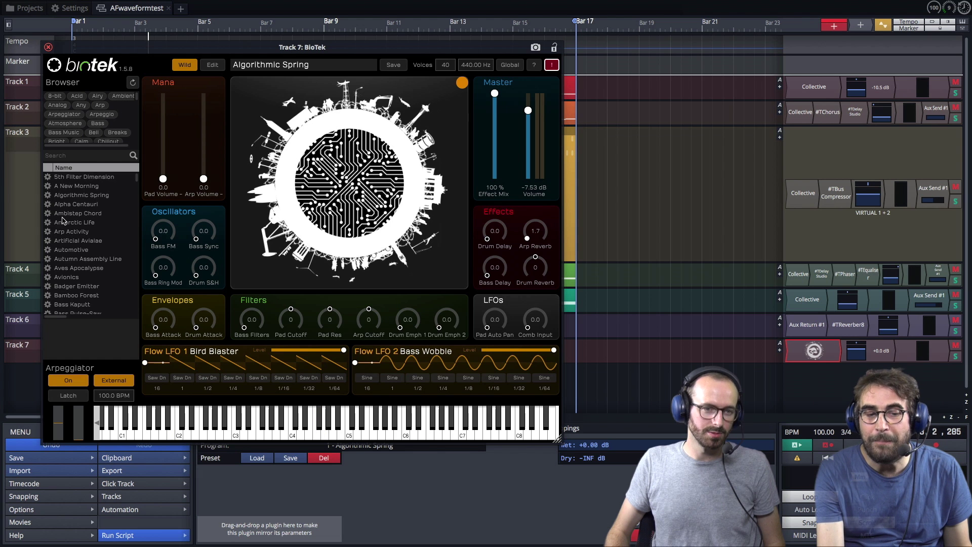
Step: Load BioTek's A New Morning and Arp Activity presets in turn and play a note with each
{"action": "left_click", "coordinate": [77, 186]}
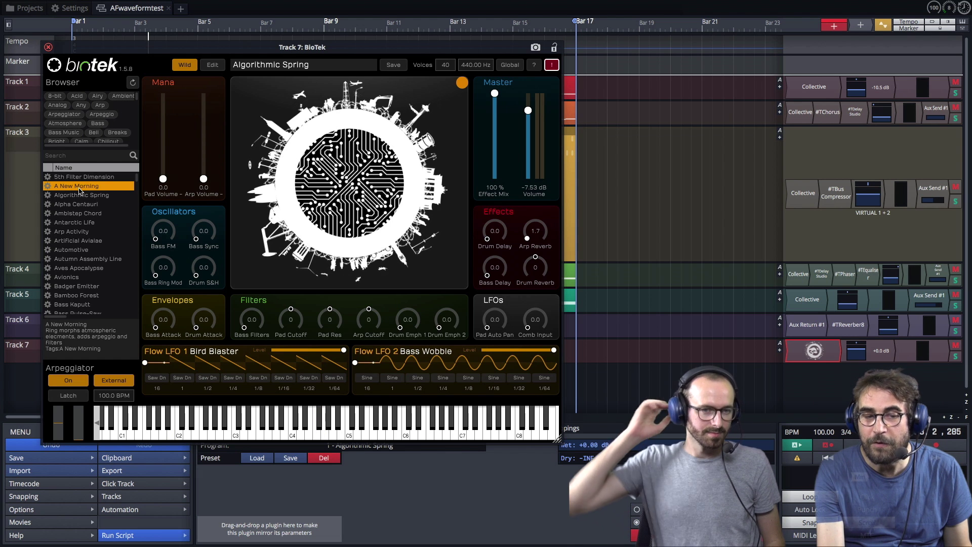
{"action": "left_click", "coordinate": [334, 435]}
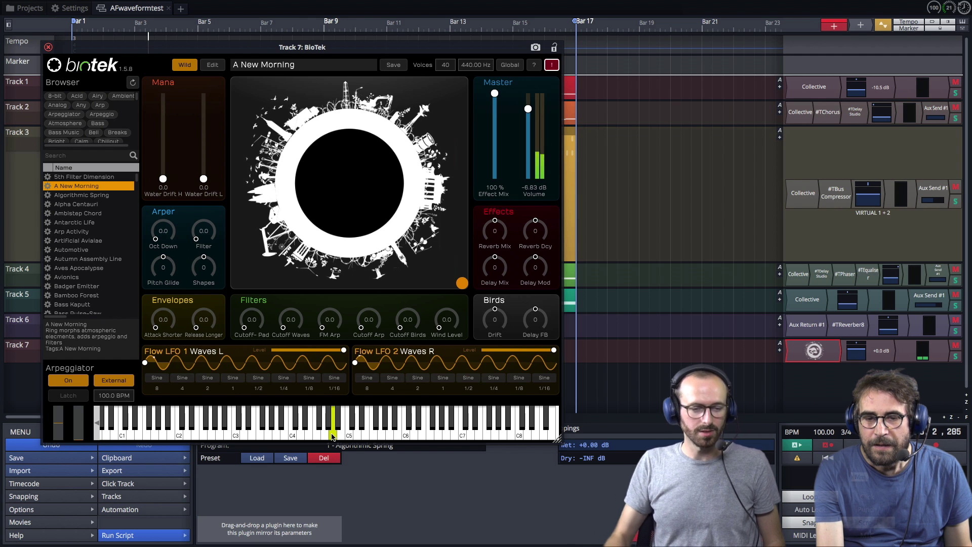
{"action": "left_click", "coordinate": [71, 231]}
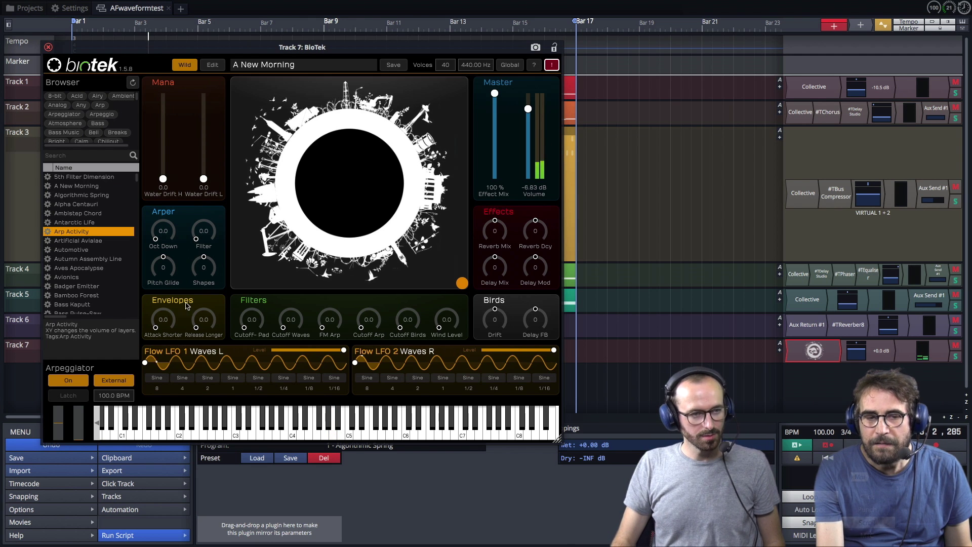
{"action": "left_click", "coordinate": [306, 430]}
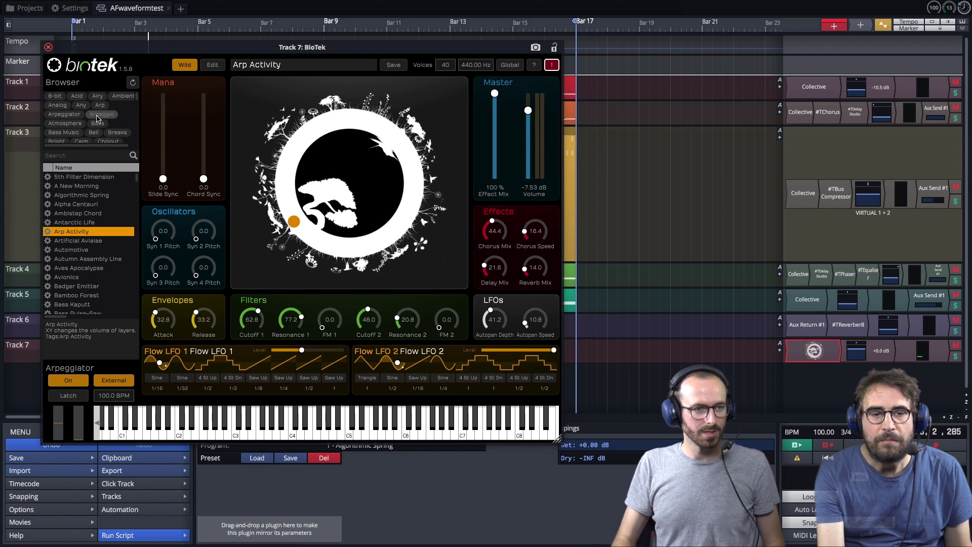
Step: Filter BioTek's presets by the Atmosphere tag, load Cavers of Mars and play a note
{"action": "left_click", "coordinate": [77, 125]}
{"action": "left_click", "coordinate": [300, 432]}
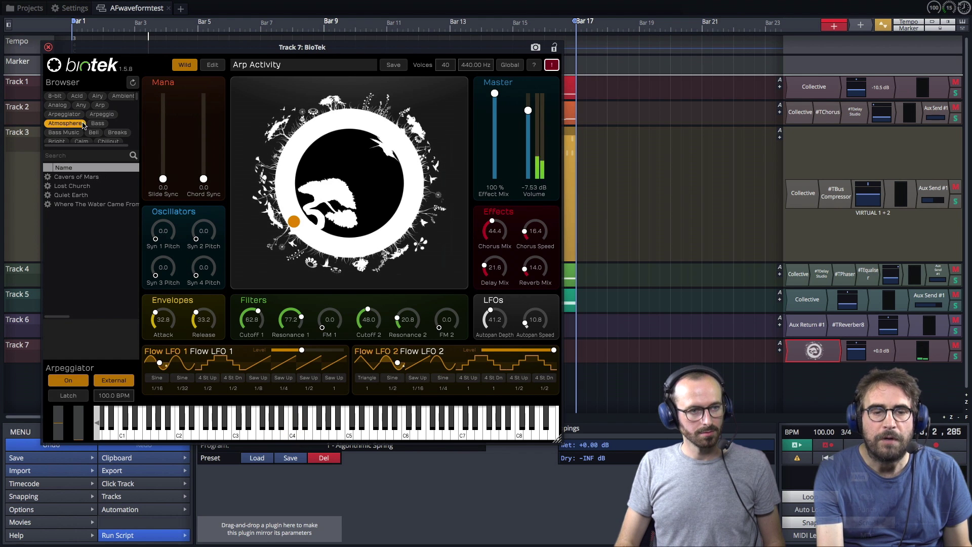
{"action": "left_click", "coordinate": [87, 176]}
{"action": "left_click", "coordinate": [325, 435]}
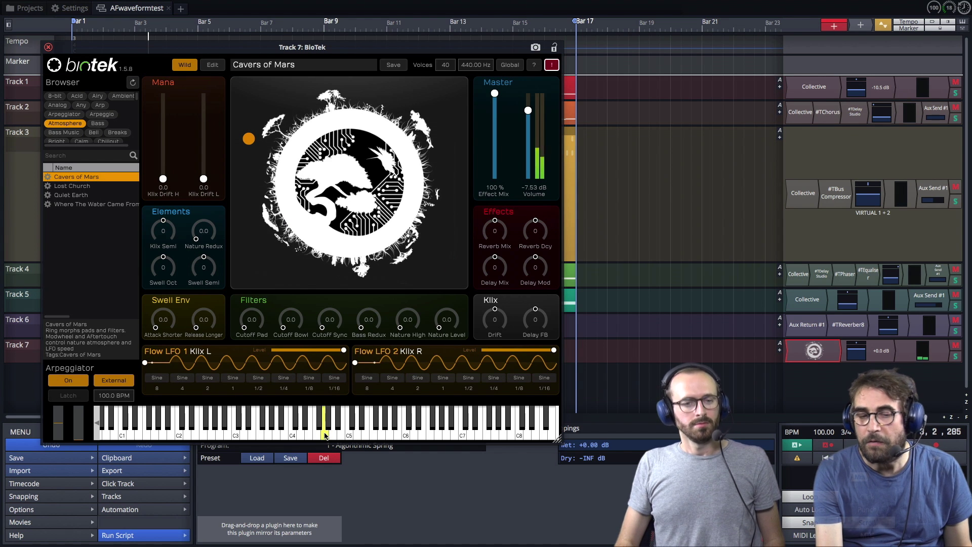
Step: Load the Where The Water Came From preset and play notes while moving the XY control between the city and nature sides of the ring
{"action": "key", "text": "Up"}
{"action": "left_click", "coordinate": [315, 434]}
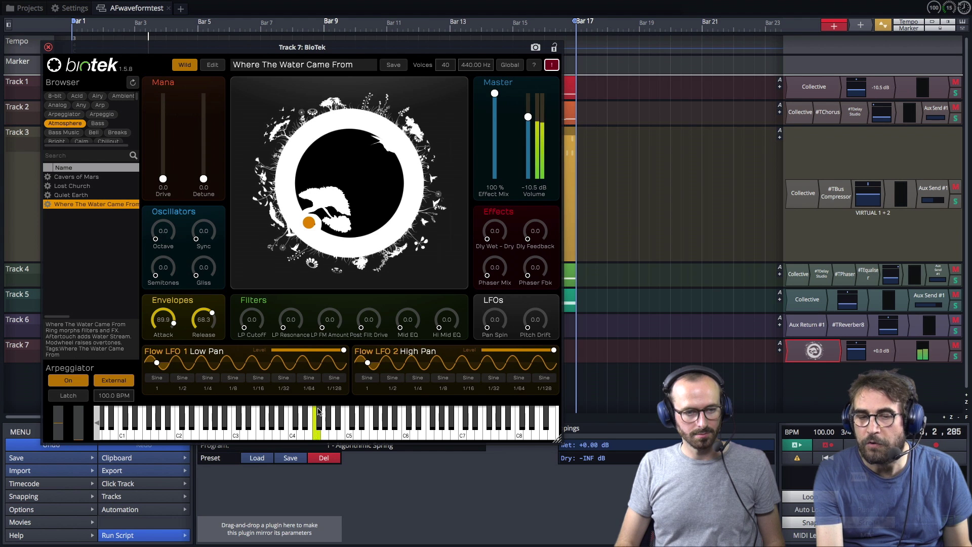
{"action": "left_click_drag", "start_coordinate": [308, 224], "coordinate": [428, 257]}
{"action": "left_click", "coordinate": [332, 430]}
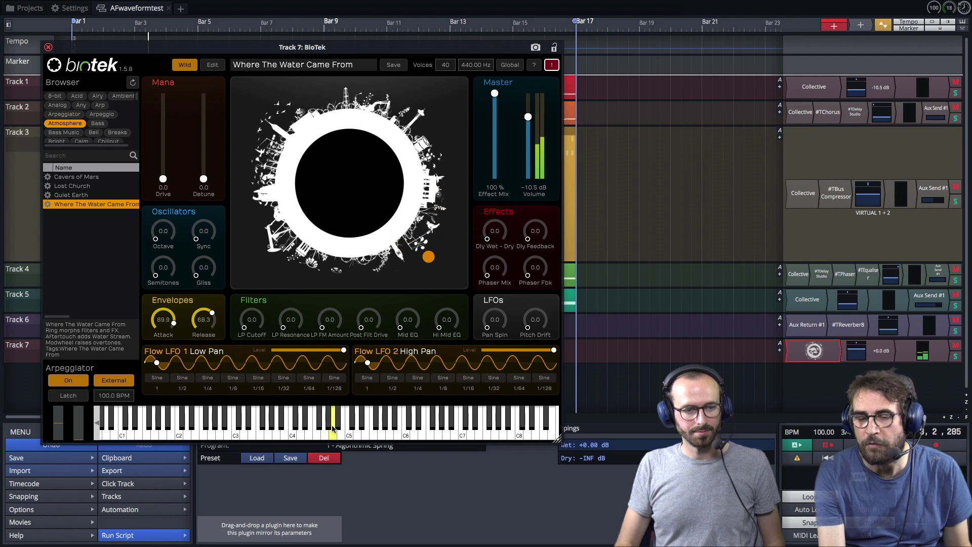
{"action": "left_click_drag", "start_coordinate": [430, 257], "coordinate": [259, 172]}
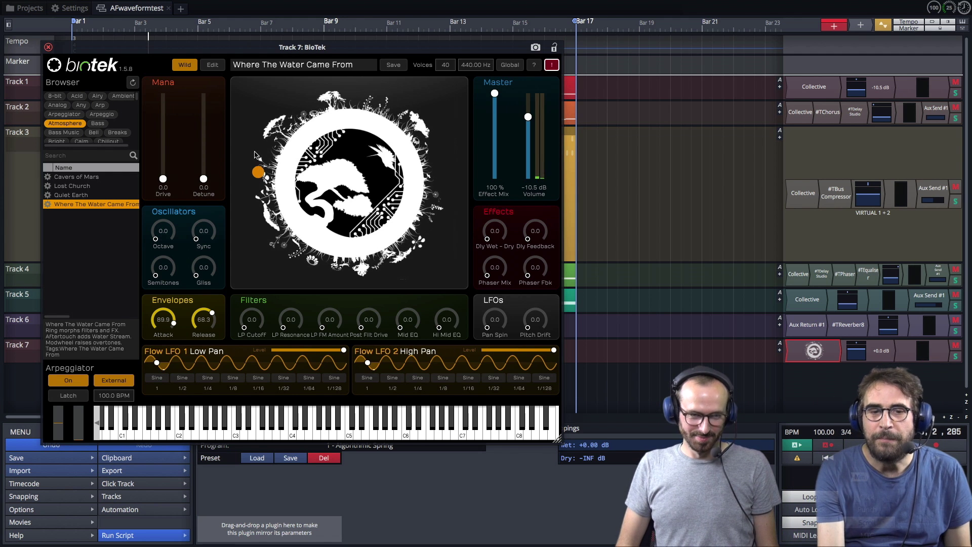
Step: Examine the patch's Edit page with its sound layers and LFOs, and return to the Wild page
{"action": "left_click", "coordinate": [214, 65]}
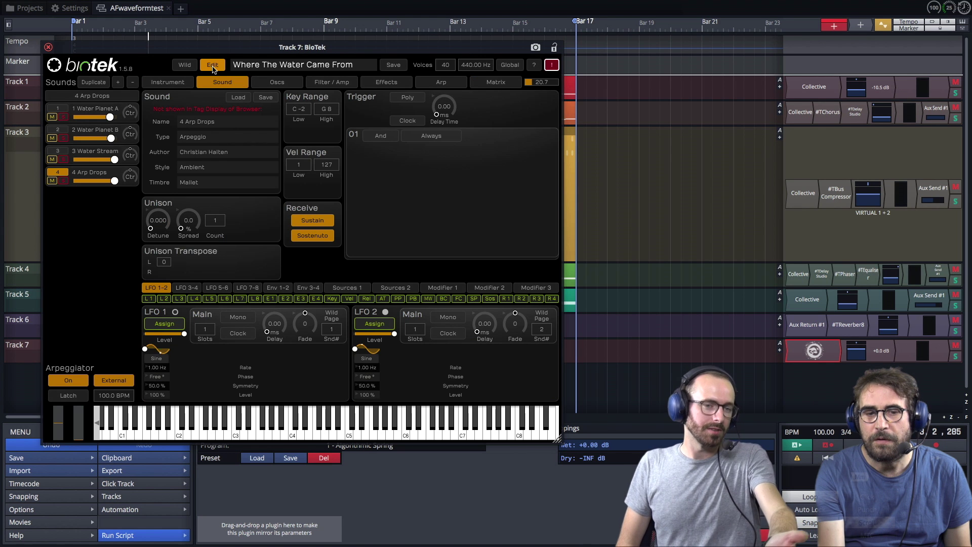
{"action": "left_click", "coordinate": [185, 65]}
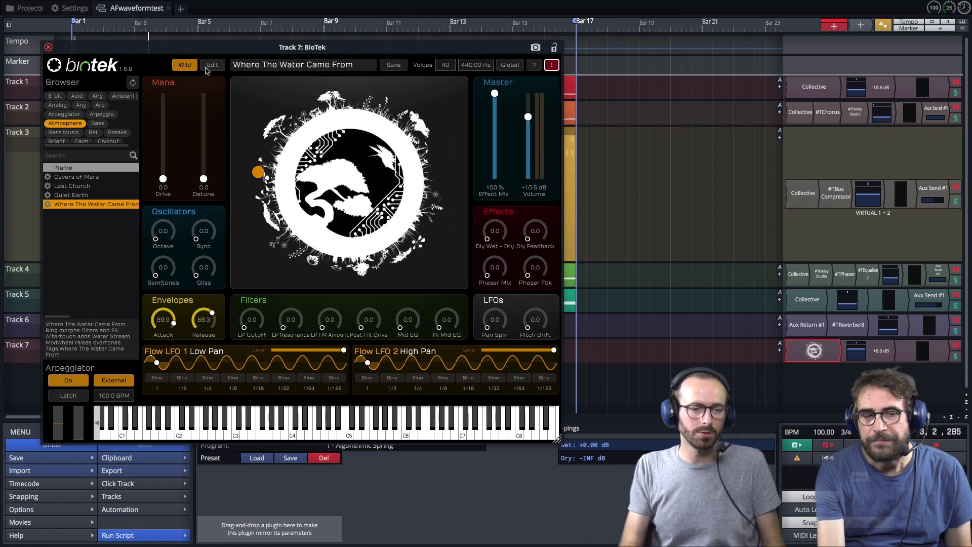
Step: Clear the Atmosphere filter and audition the Autumn Assembly Line and Bass Kaputt presets with a note each
{"action": "left_click", "coordinate": [65, 123]}
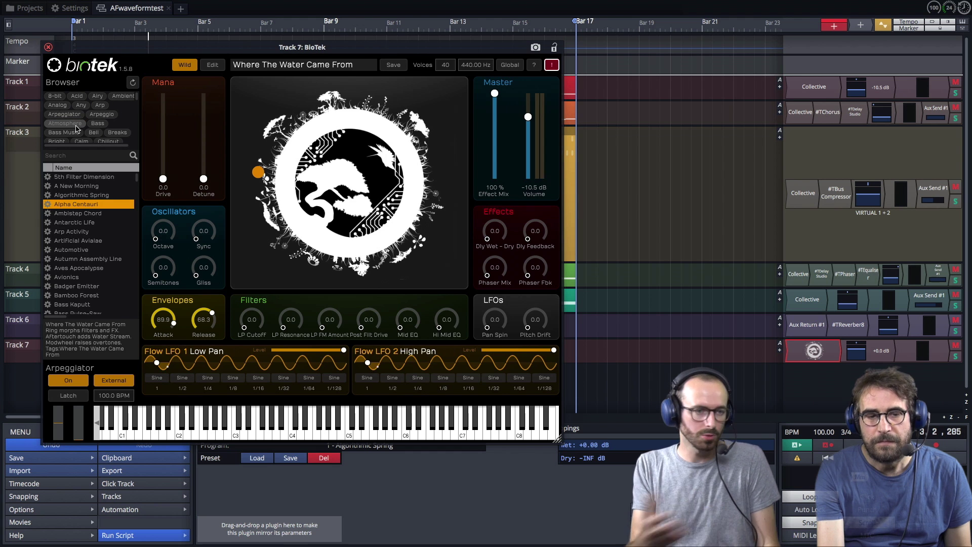
{"action": "left_click", "coordinate": [66, 259]}
{"action": "left_click", "coordinate": [372, 426]}
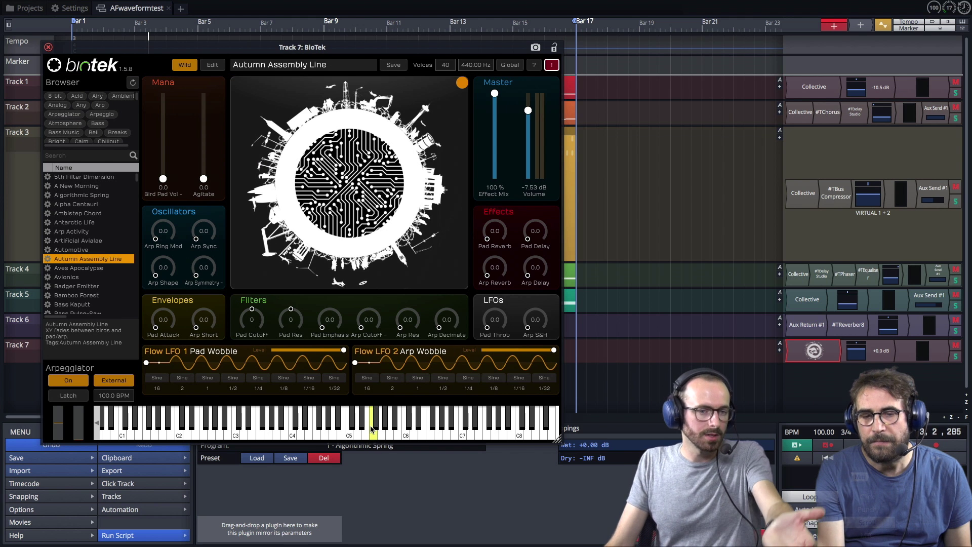
{"action": "left_click", "coordinate": [72, 305]}
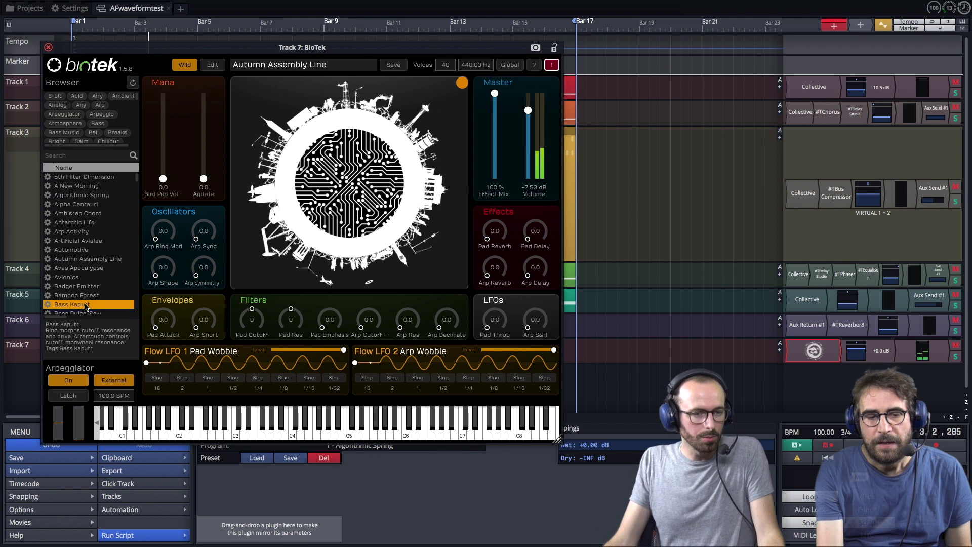
{"action": "left_click", "coordinate": [273, 419]}
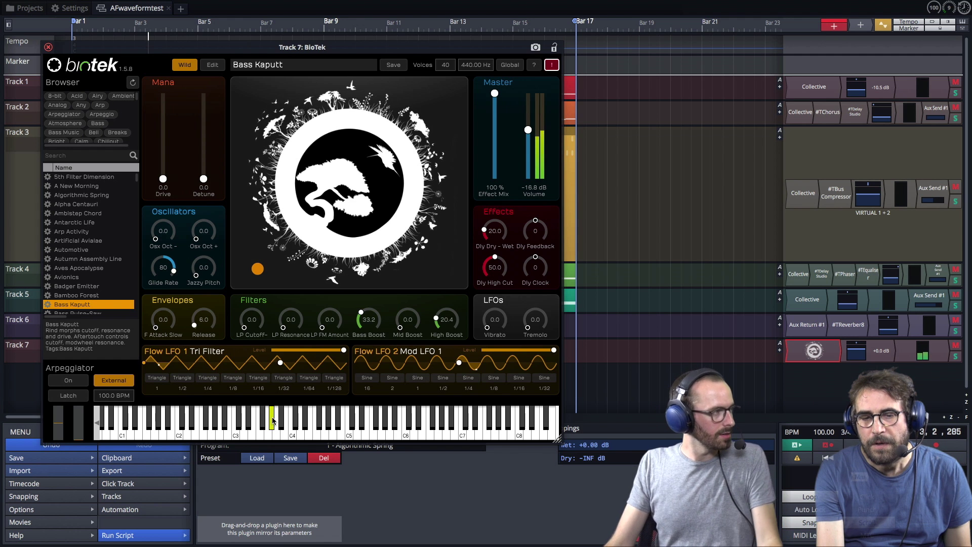
Step: Check Bass Kaputt's Edit page briefly, load the Bassarp Percussion preset and play a note
{"action": "left_click", "coordinate": [216, 67]}
{"action": "left_click", "coordinate": [192, 67]}
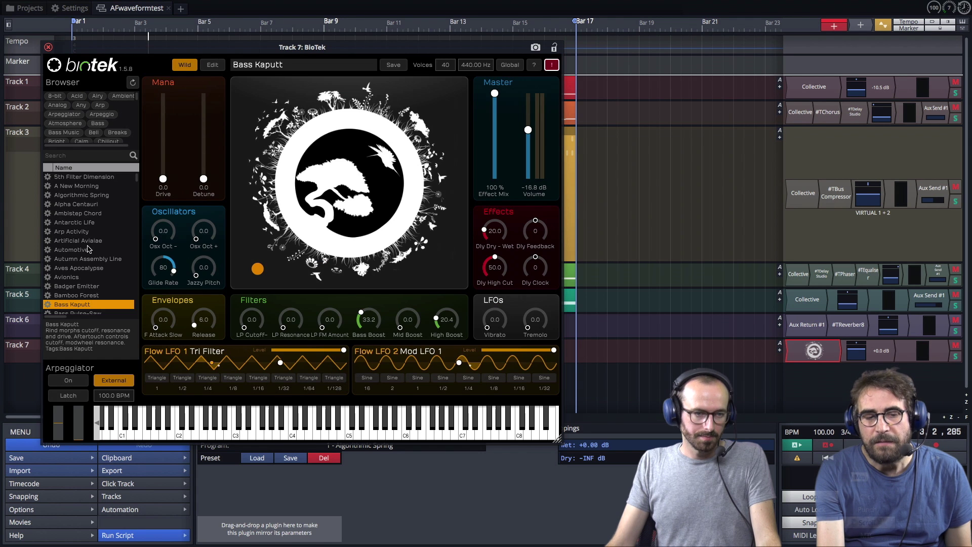
{"action": "scroll", "coordinate": [90, 254], "scroll_direction": "down", "scroll_amount": 4}
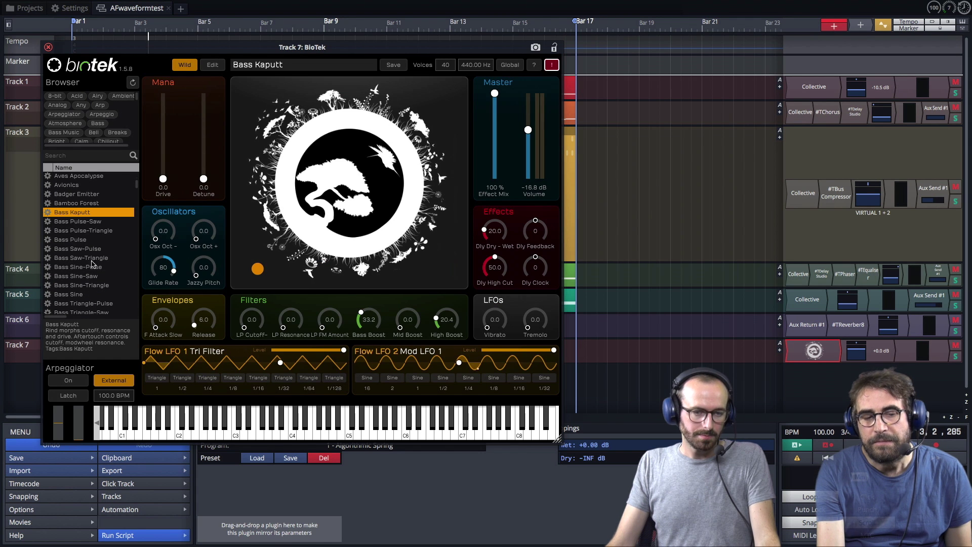
{"action": "scroll", "coordinate": [93, 282], "scroll_direction": "down", "scroll_amount": 3}
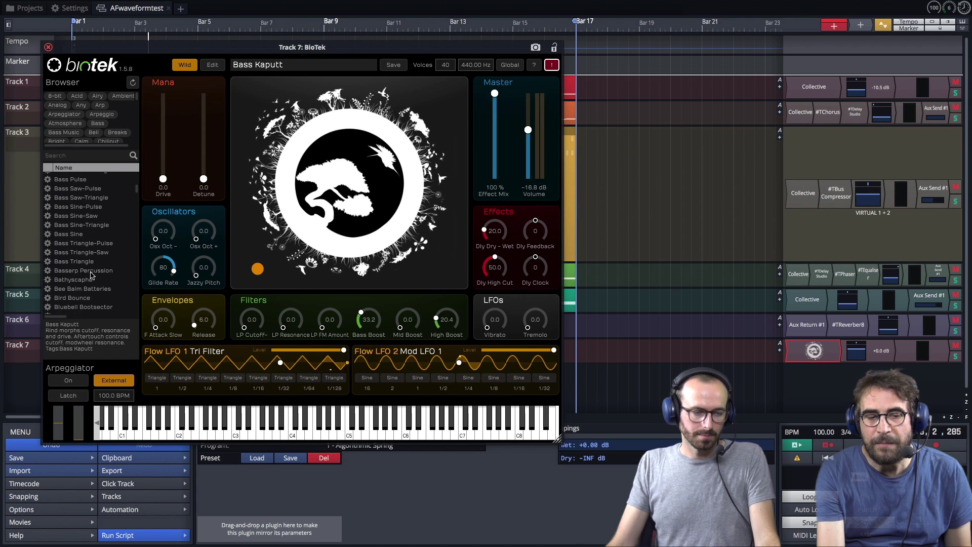
{"action": "left_click", "coordinate": [90, 270]}
{"action": "left_click", "coordinate": [283, 436]}
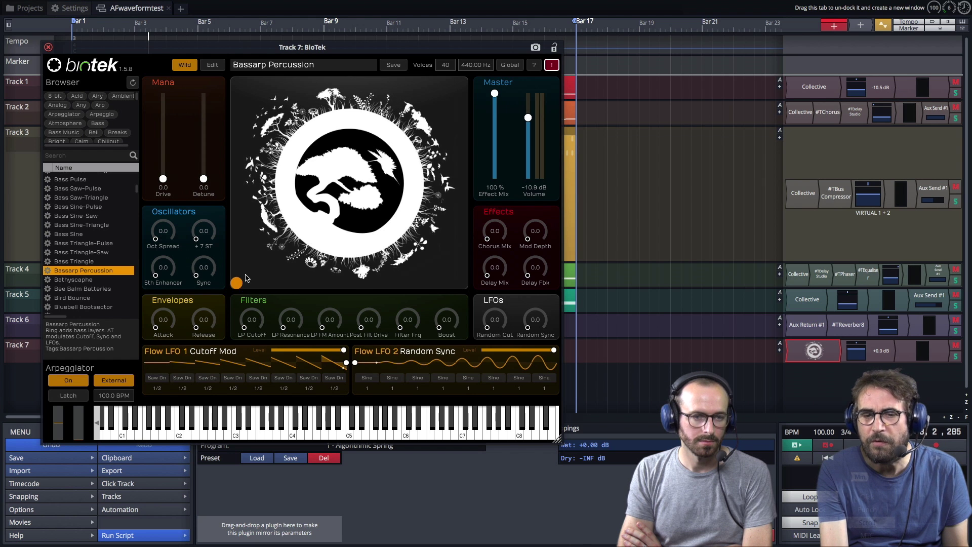
Step: Sweep the XY control across the ring to its upper-right corner and back to the lower-left corner, playing notes to compare the sound
{"action": "left_click_drag", "start_coordinate": [245, 278], "coordinate": [320, 196]}
{"action": "left_click_drag", "start_coordinate": [407, 118], "coordinate": [378, 206]}
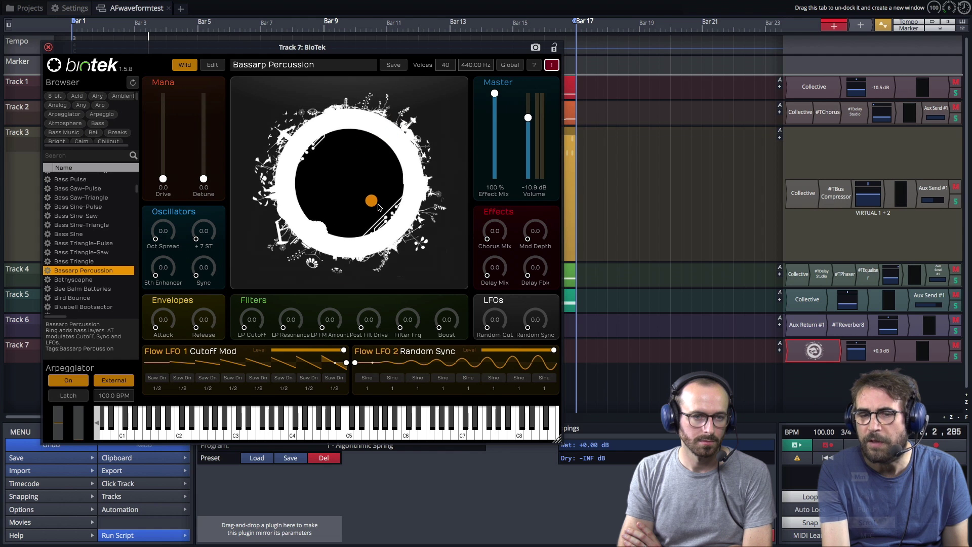
{"action": "left_click_drag", "start_coordinate": [285, 275], "coordinate": [394, 274]}
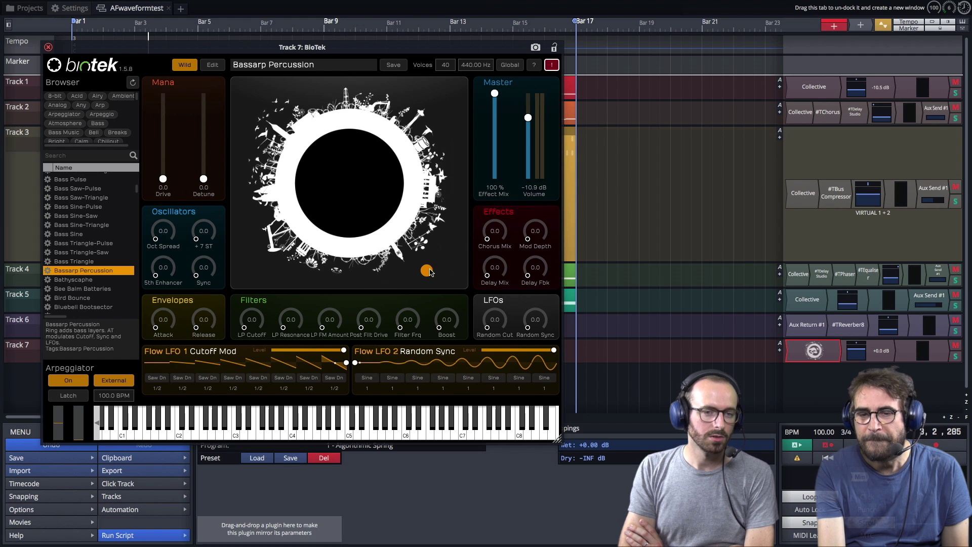
{"action": "left_click_drag", "start_coordinate": [430, 272], "coordinate": [463, 81]}
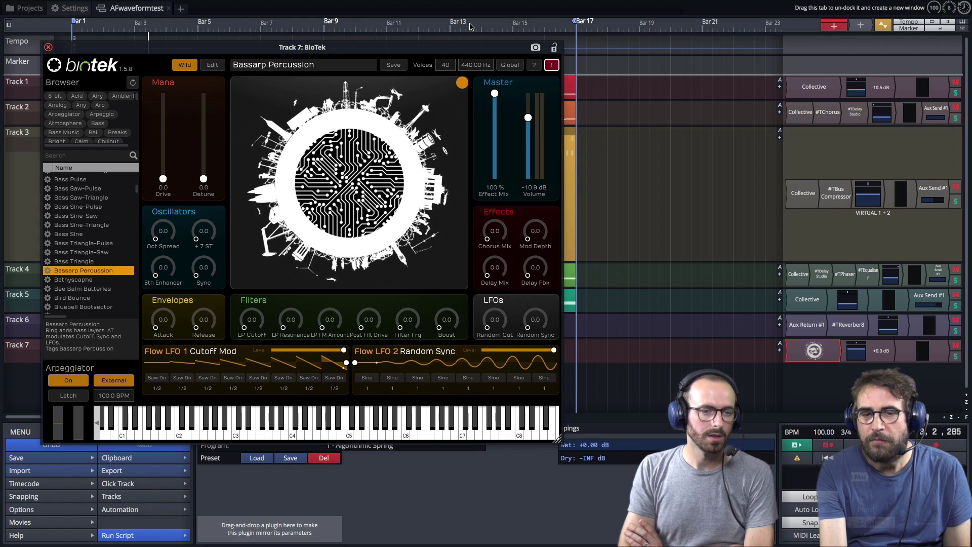
{"action": "left_click", "coordinate": [318, 436]}
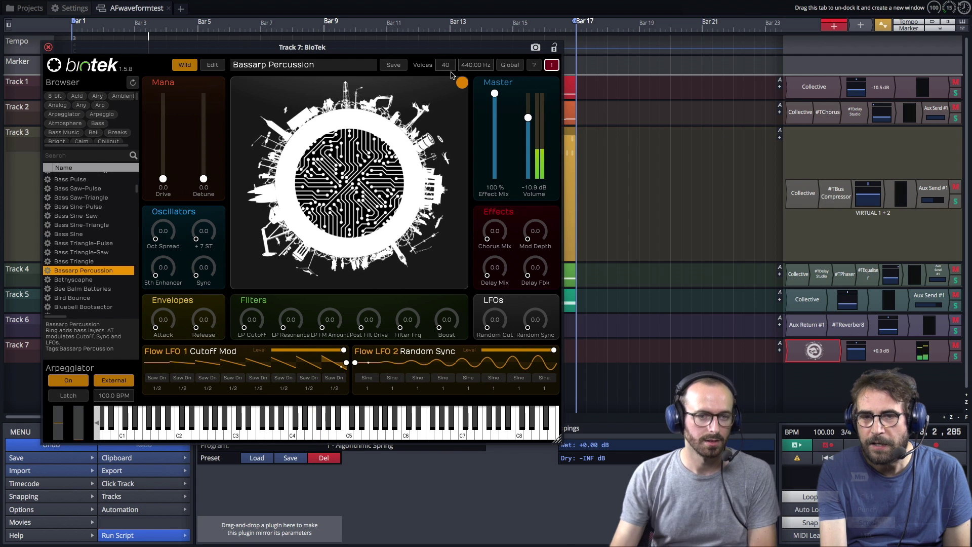
{"action": "left_click_drag", "start_coordinate": [461, 82], "coordinate": [142, 289]}
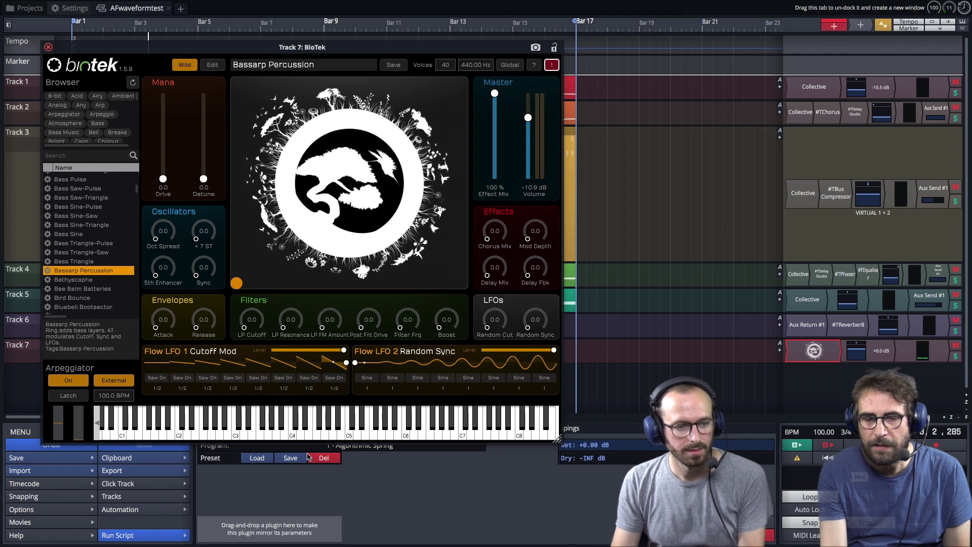
{"action": "left_click", "coordinate": [349, 436]}
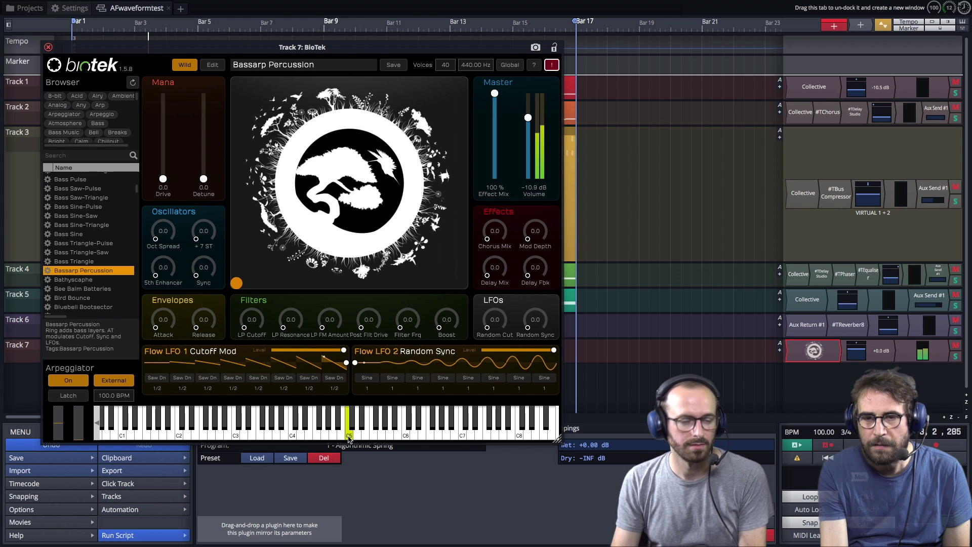
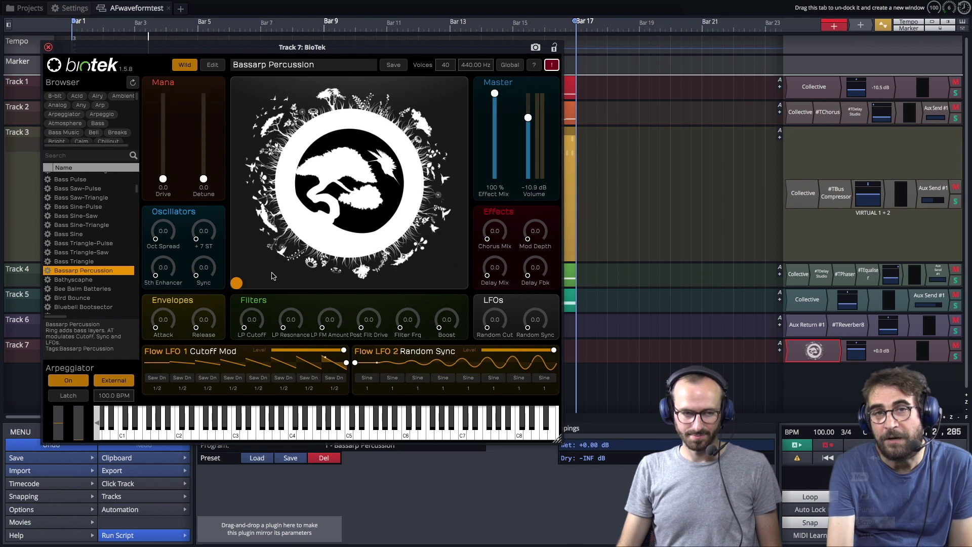
Step: Close the BioTek window and examine the properties of the first clips on Tracks 3, 2 and 1
{"action": "left_click", "coordinate": [49, 48]}
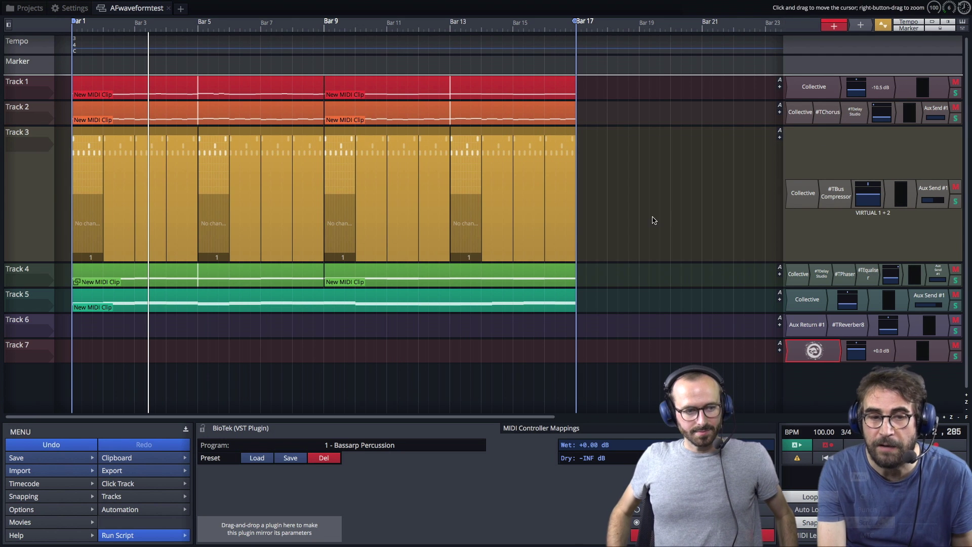
{"action": "mouse_move", "coordinate": [167, 202]}
{"action": "left_click", "coordinate": [147, 167]}
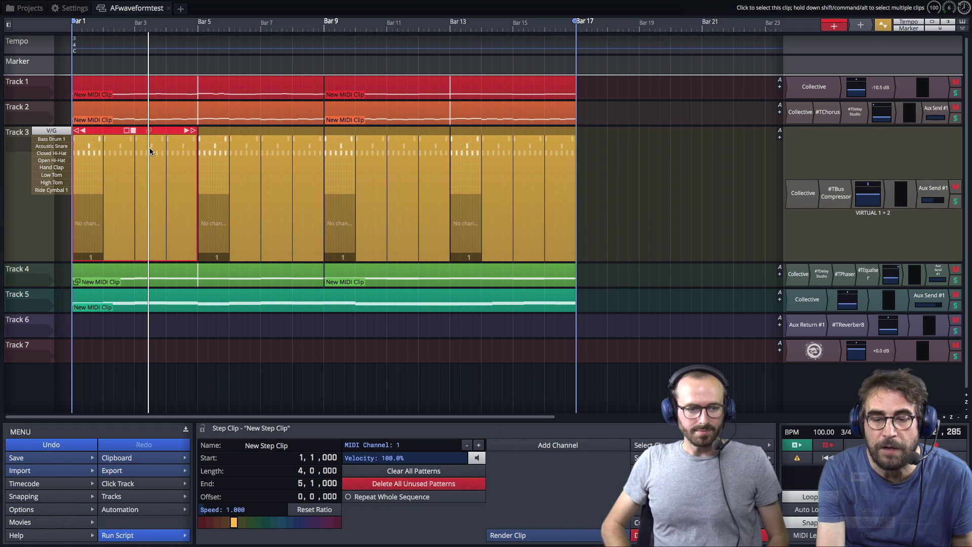
{"action": "left_click", "coordinate": [165, 124]}
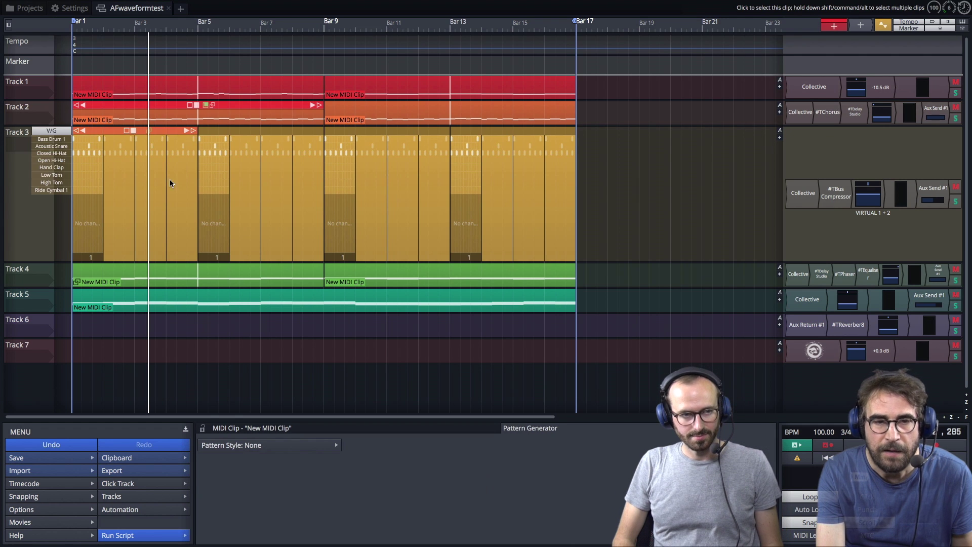
{"action": "left_click", "coordinate": [172, 93]}
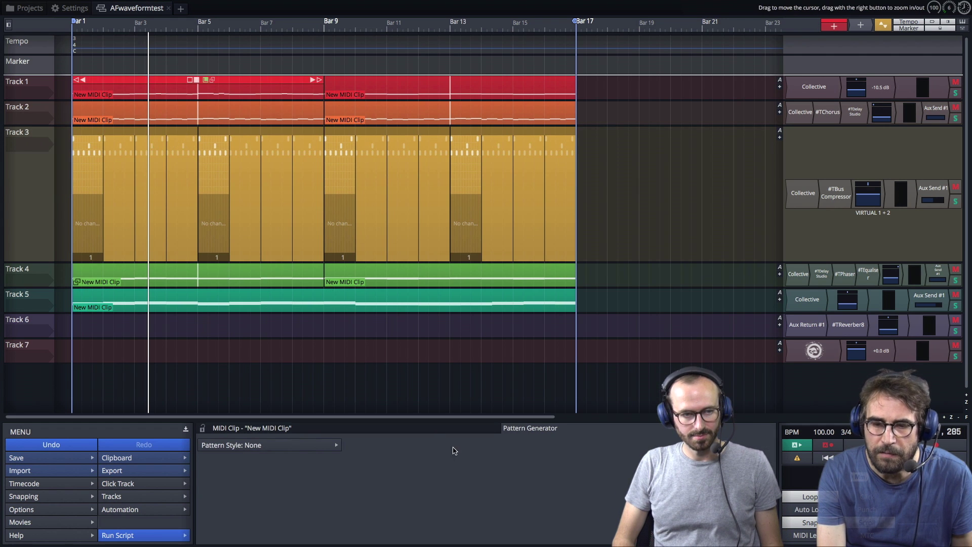
{"action": "left_click", "coordinate": [434, 433]}
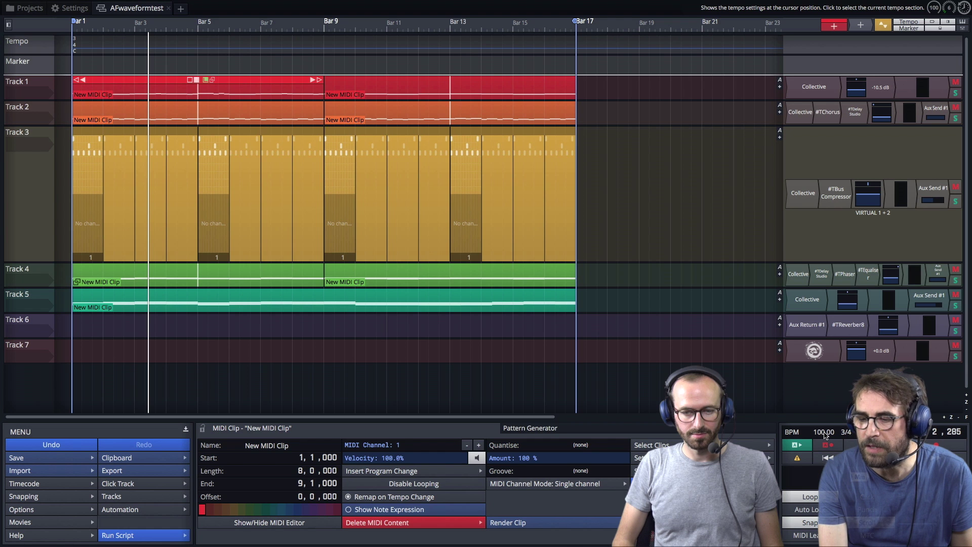
Step: Examine the project's tempo and time signature settings
{"action": "left_click", "coordinate": [824, 433]}
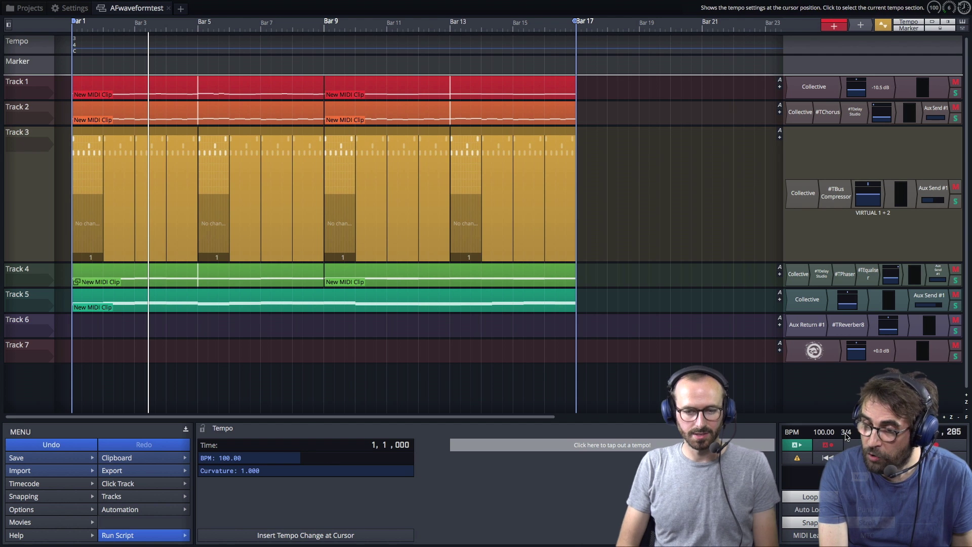
{"action": "left_click", "coordinate": [853, 433]}
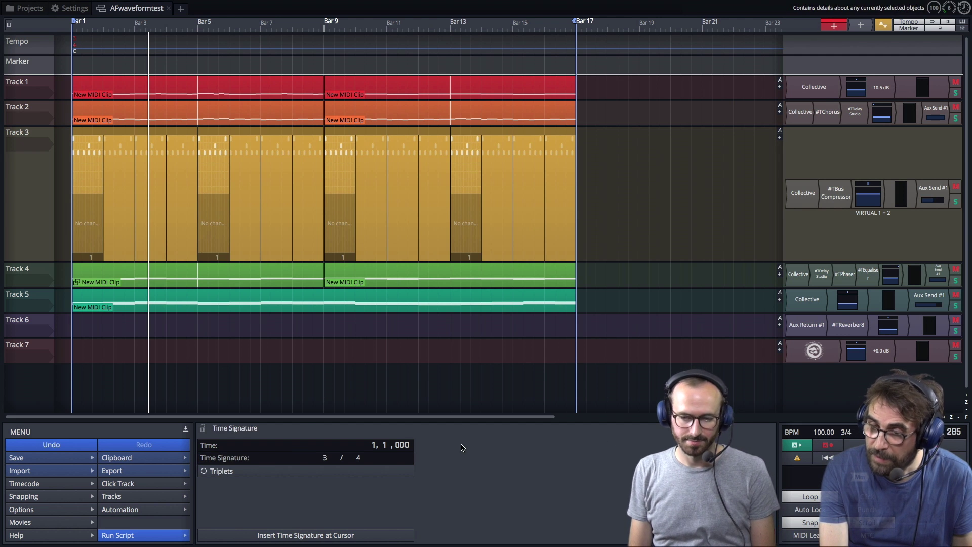